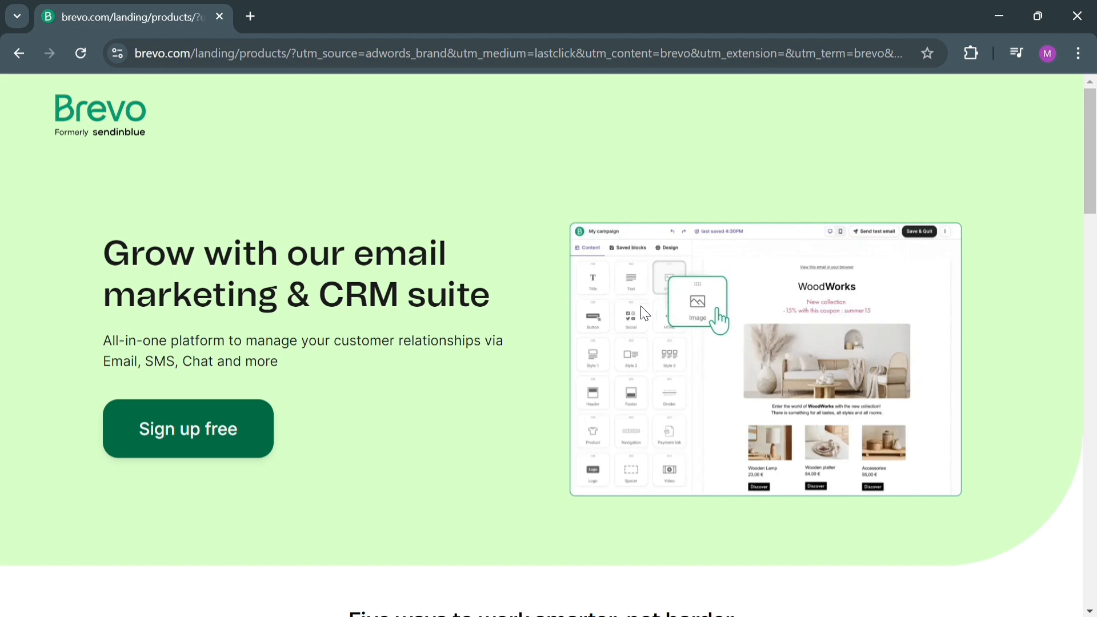
Examine the Brevo landing page's platform features, awards, user reviews and footer links.
{"action": "scroll", "coordinate": [642, 311], "scroll_direction": "down", "scroll_amount": 9}
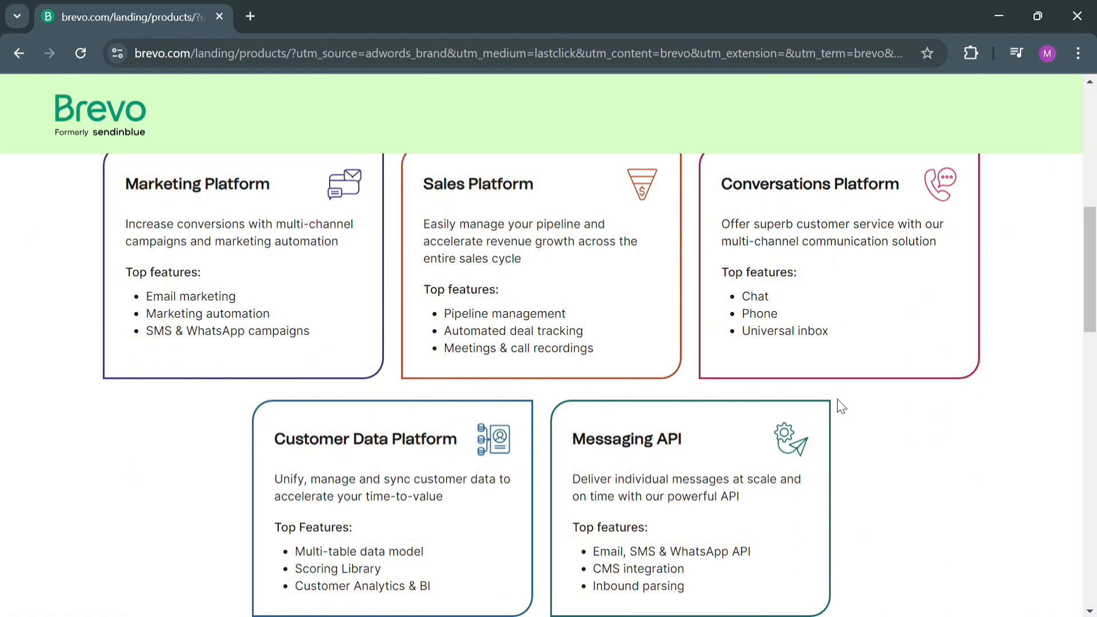
{"action": "scroll", "coordinate": [491, 545], "scroll_direction": "down", "scroll_amount": 15}
{"action": "scroll", "coordinate": [451, 548], "scroll_direction": "up", "scroll_amount": 4}
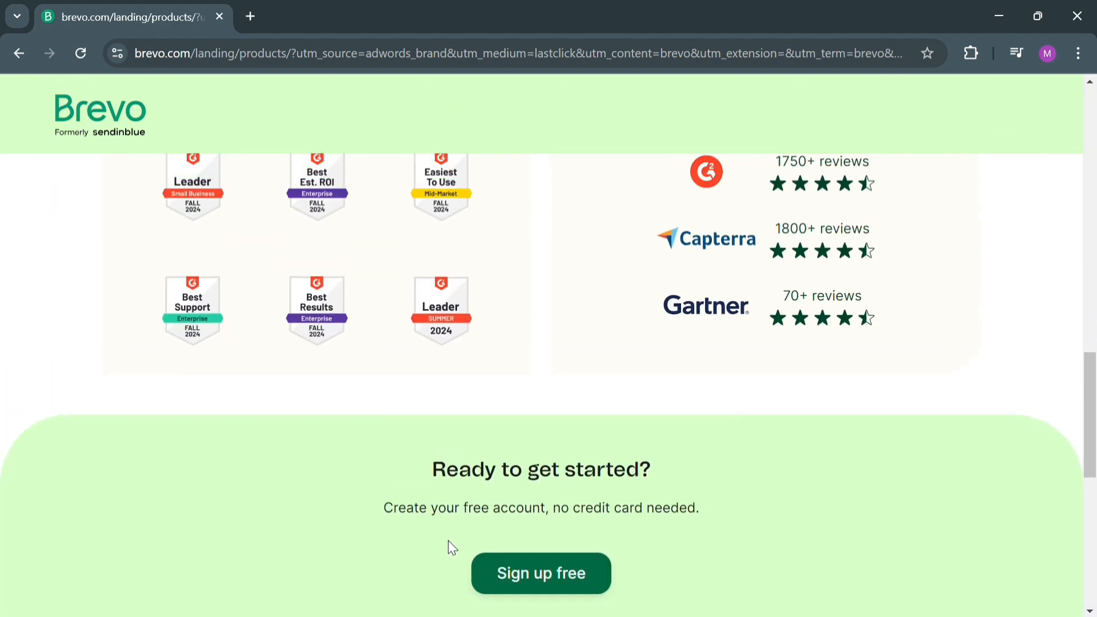
{"action": "scroll", "coordinate": [451, 548], "scroll_direction": "up", "scroll_amount": 2}
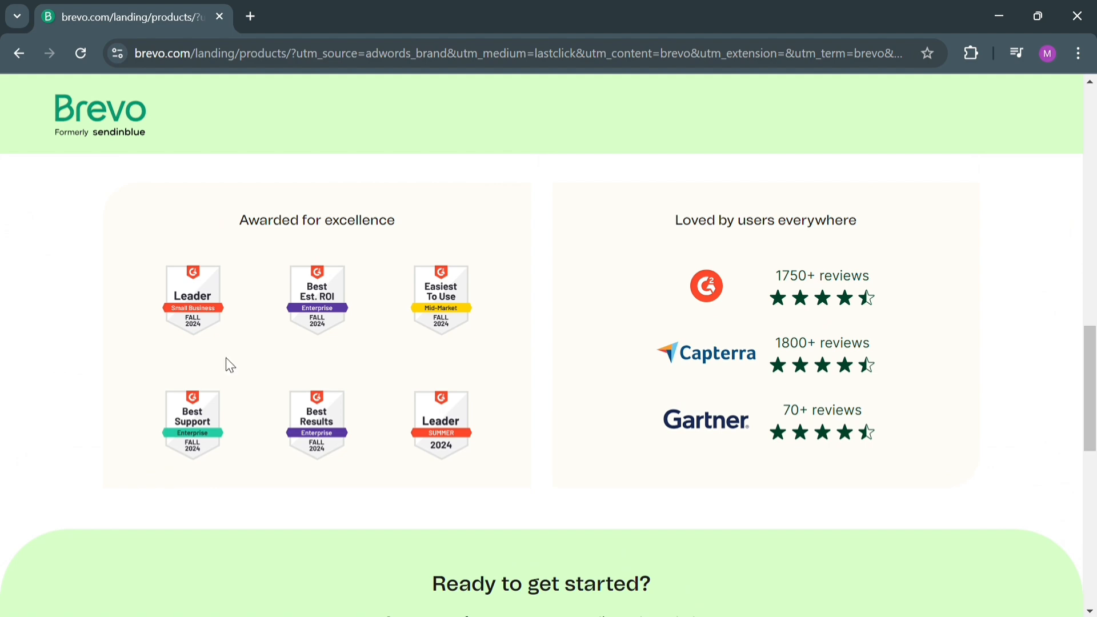
{"action": "scroll", "coordinate": [388, 446], "scroll_direction": "down", "scroll_amount": 10}
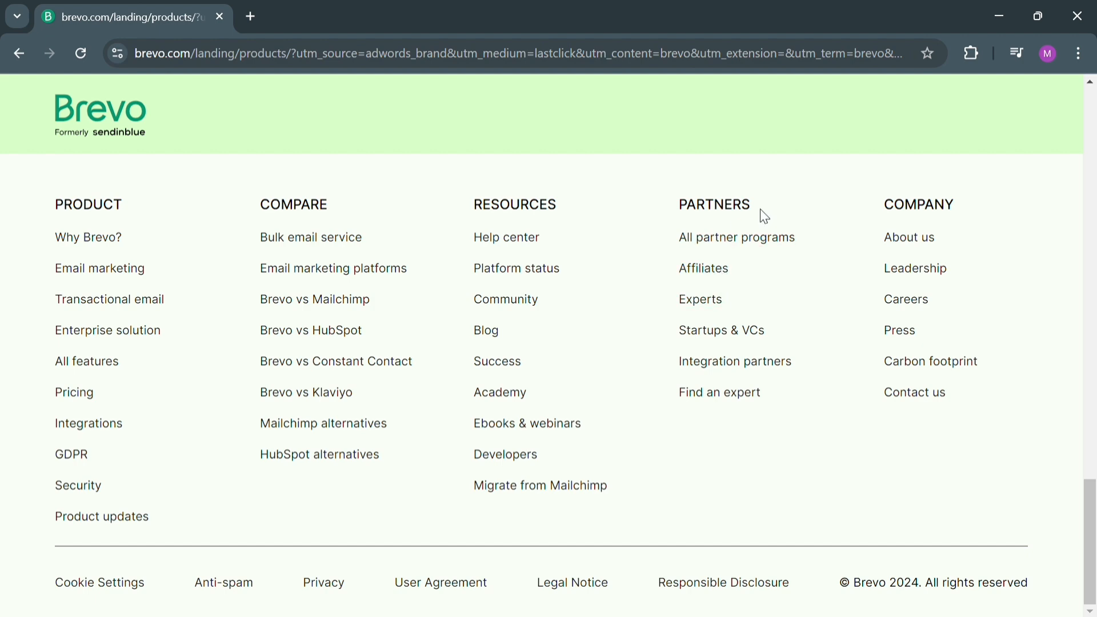
{"action": "scroll", "coordinate": [759, 470], "scroll_direction": "up", "scroll_amount": 10}
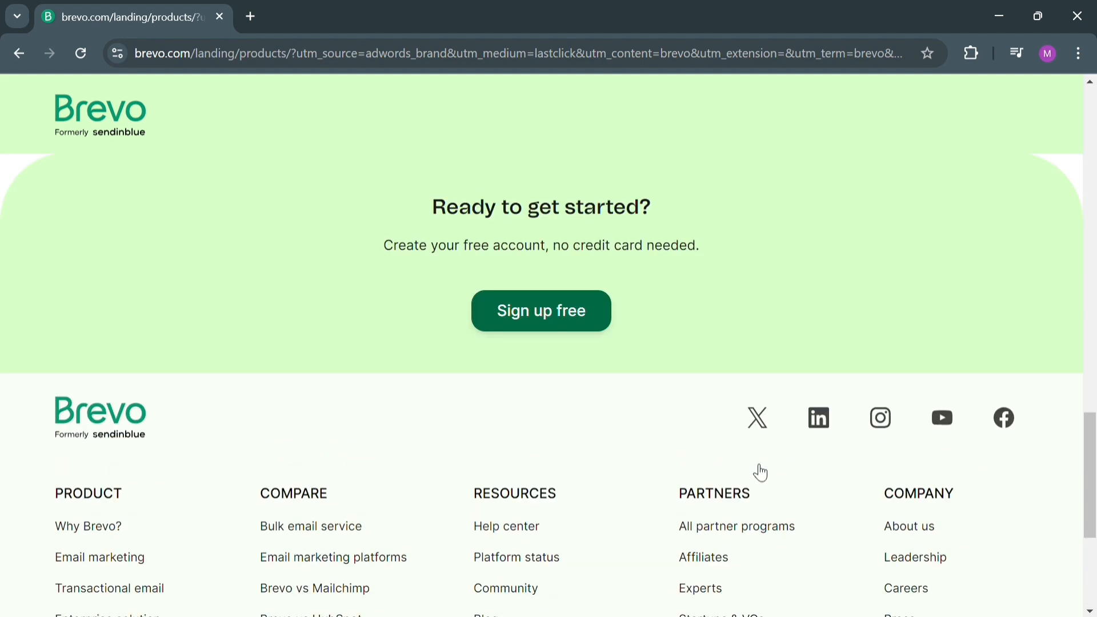
{"action": "scroll", "coordinate": [748, 461], "scroll_direction": "up", "scroll_amount": 15}
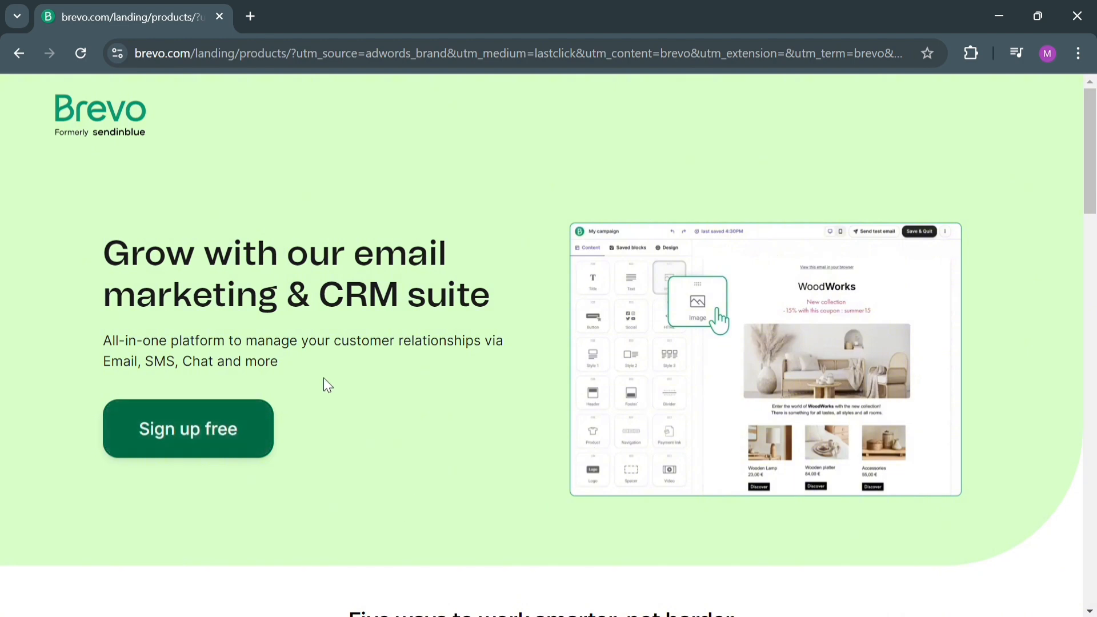
{"action": "scroll", "coordinate": [400, 386], "scroll_direction": "down", "scroll_amount": 2}
{"action": "scroll", "coordinate": [471, 384], "scroll_direction": "up", "scroll_amount": 2}
Start the free Brevo sign-up and register with a Google account.
{"action": "left_click", "coordinate": [206, 445]}
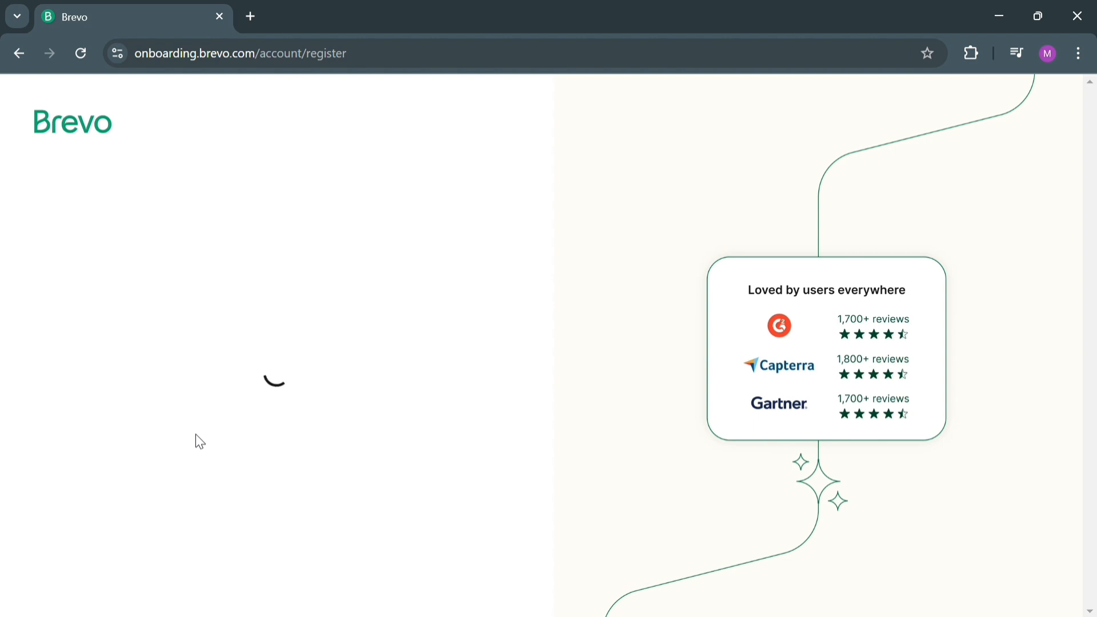
{"action": "scroll", "coordinate": [308, 369], "scroll_direction": "down", "scroll_amount": 2}
{"action": "scroll", "coordinate": [308, 371], "scroll_direction": "up", "scroll_amount": 2}
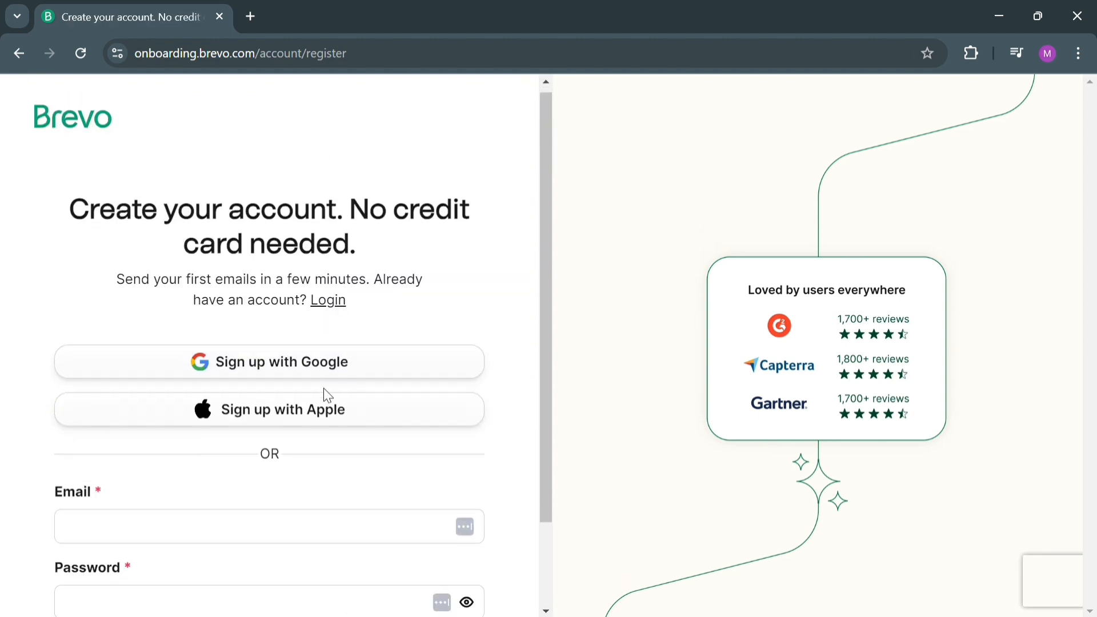
{"action": "scroll", "coordinate": [324, 390], "scroll_direction": "down", "scroll_amount": 2}
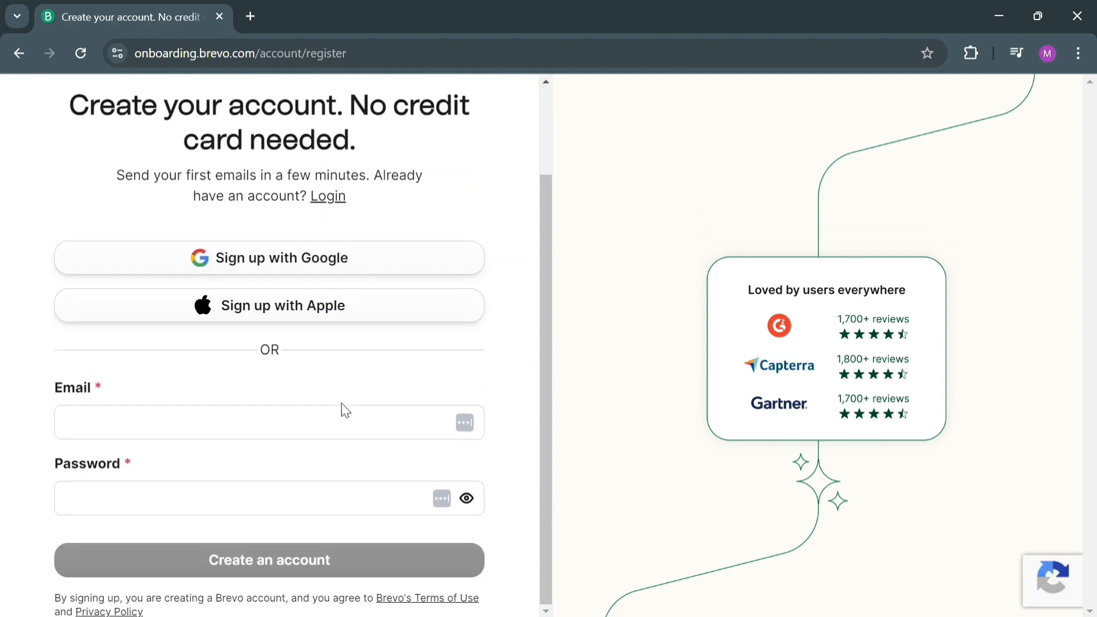
{"action": "left_click", "coordinate": [367, 263]}
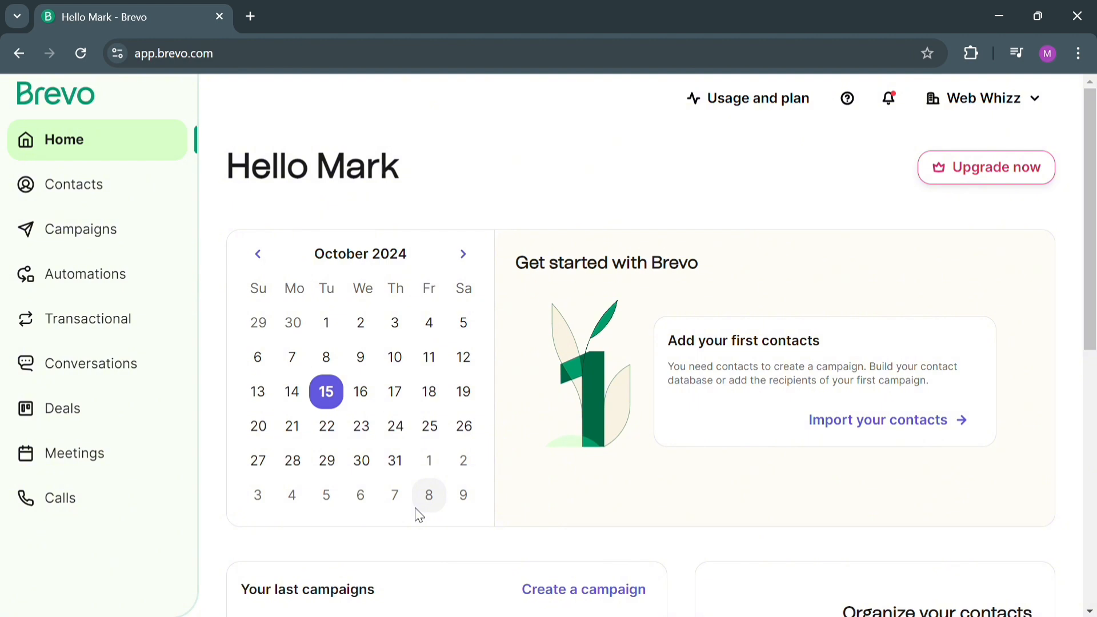
Start a new contact in the contact database and enter the contact's first and last name.
{"action": "left_click", "coordinate": [145, 185]}
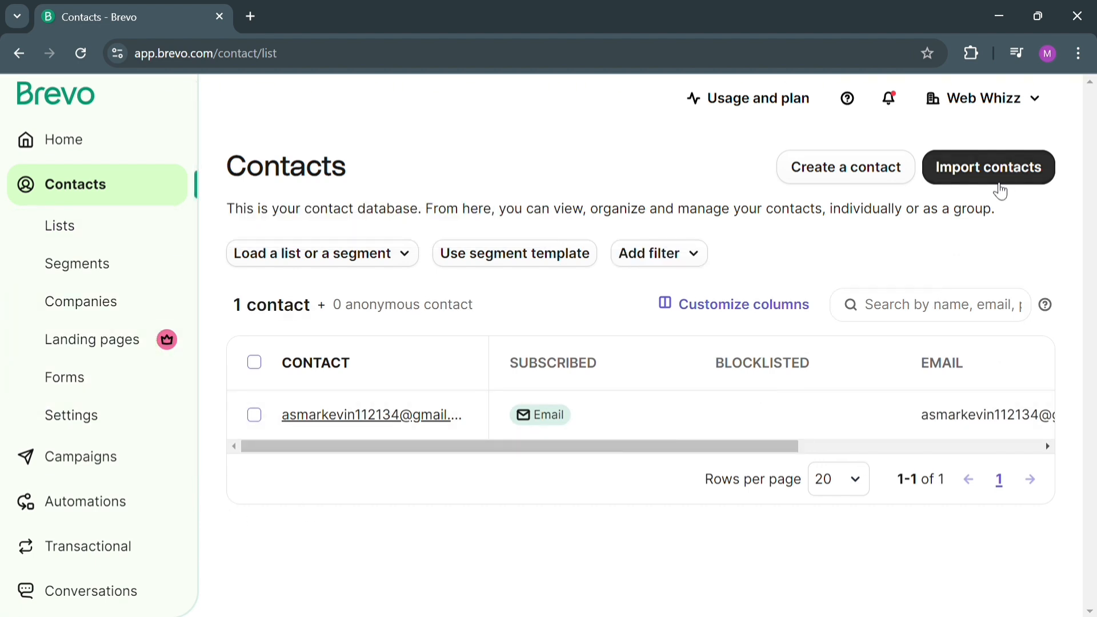
{"action": "left_click", "coordinate": [859, 169]}
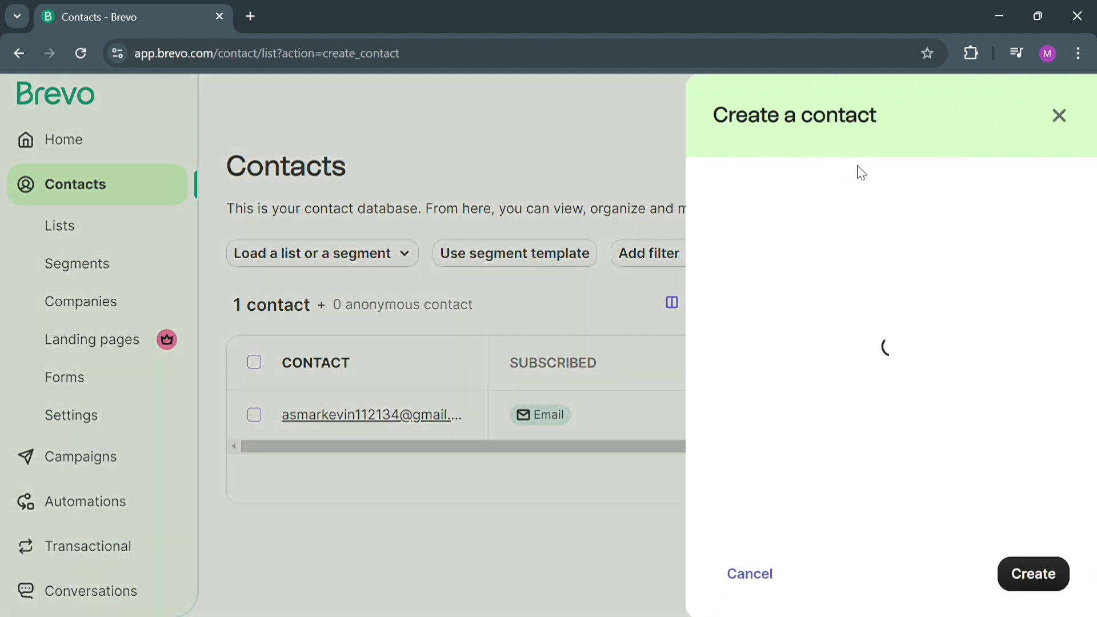
{"action": "left_click", "coordinate": [836, 222]}
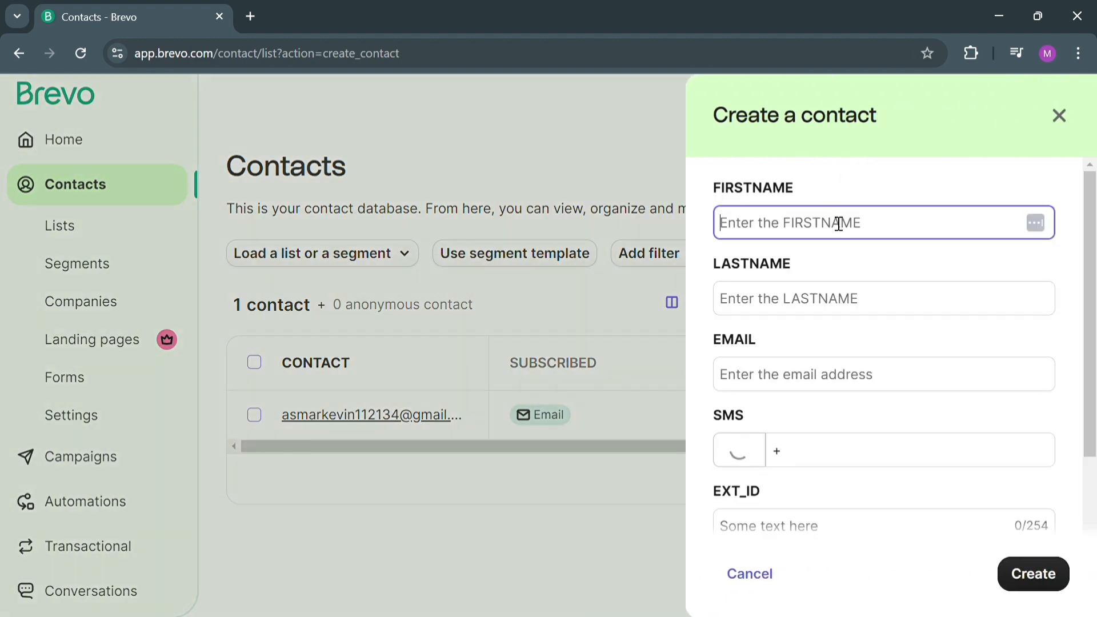
{"action": "type", "text": "m"}
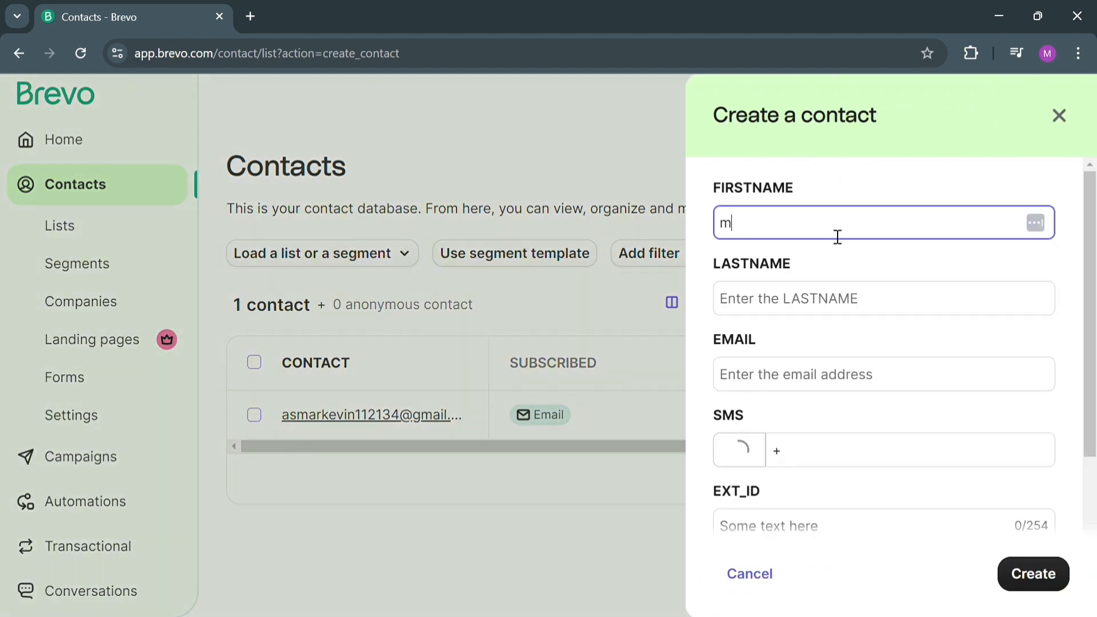
{"action": "key", "text": "BackSpace"}
{"action": "type", "text": "Mark"}
{"action": "left_click", "coordinate": [848, 313]}
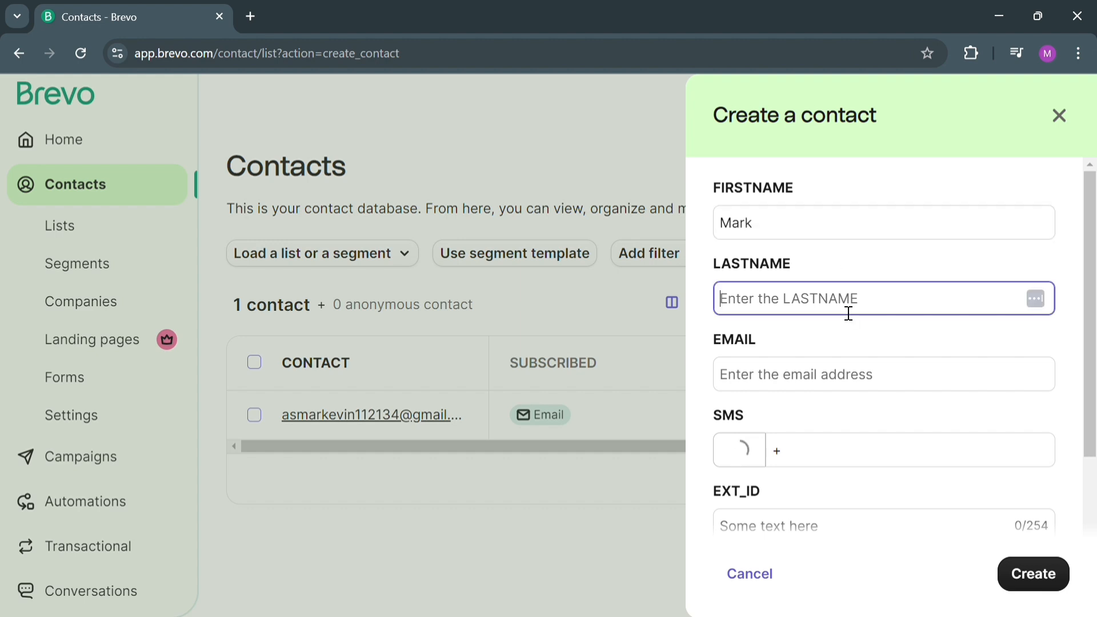
{"action": "type", "text": "T"}
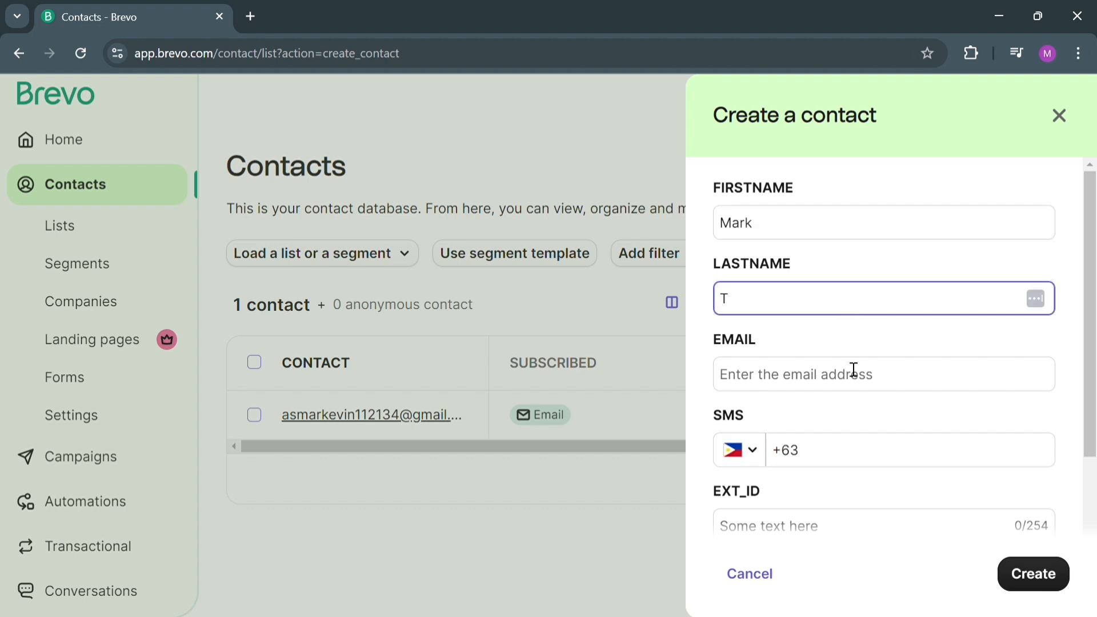
Fill in the new contact's e-mail address and create the contact, leaving the remaining fields at their defaults.
{"action": "left_click", "coordinate": [852, 382]}
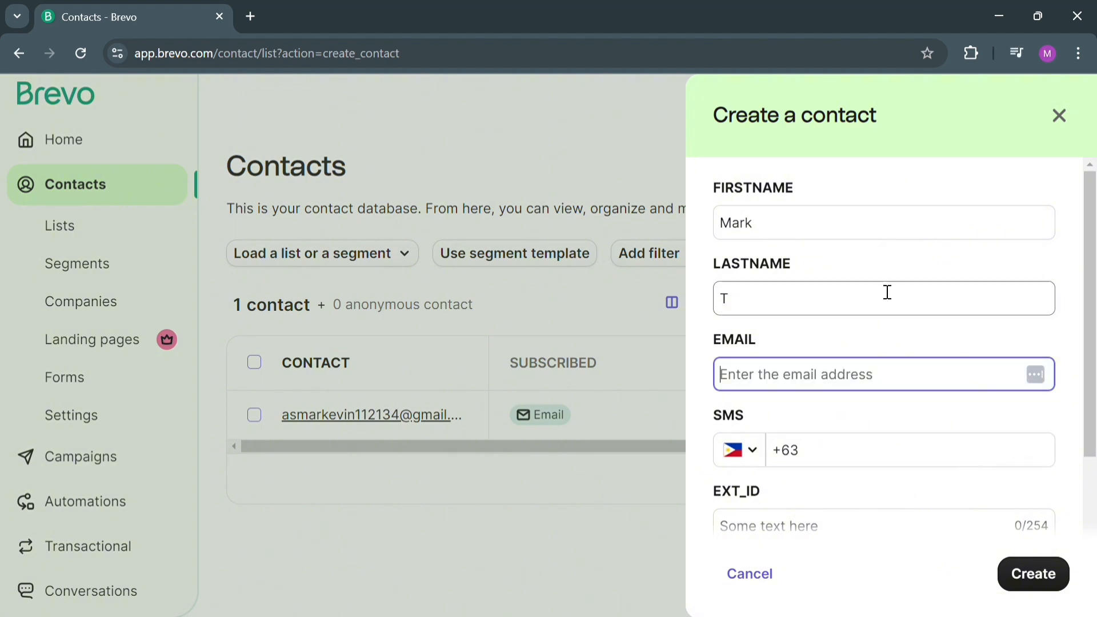
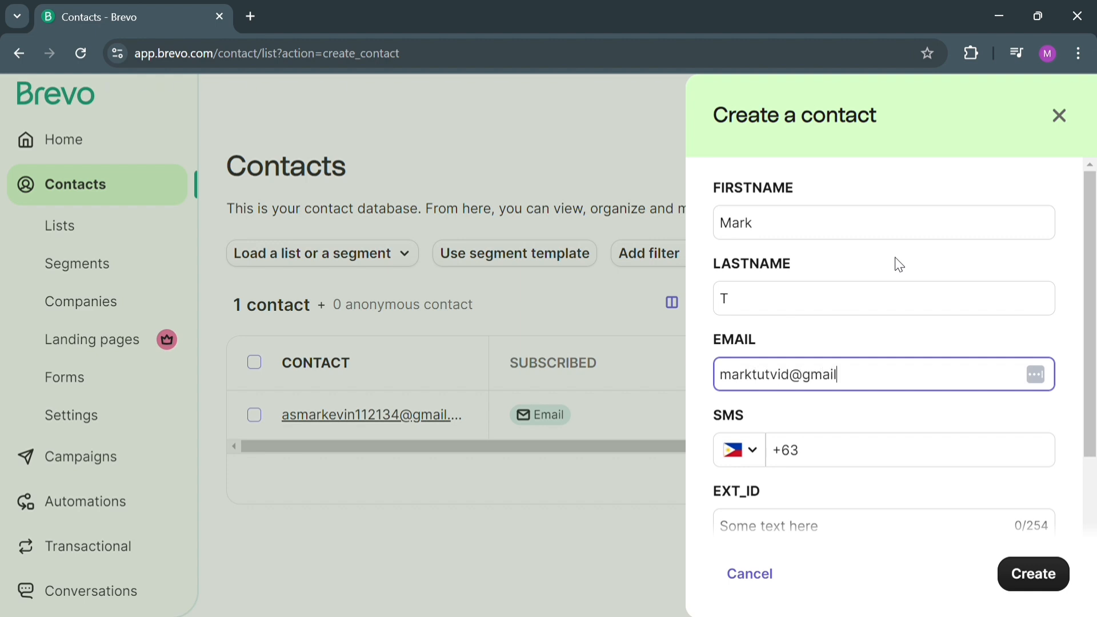
{"action": "scroll", "coordinate": [987, 510], "scroll_direction": "down", "scroll_amount": 1}
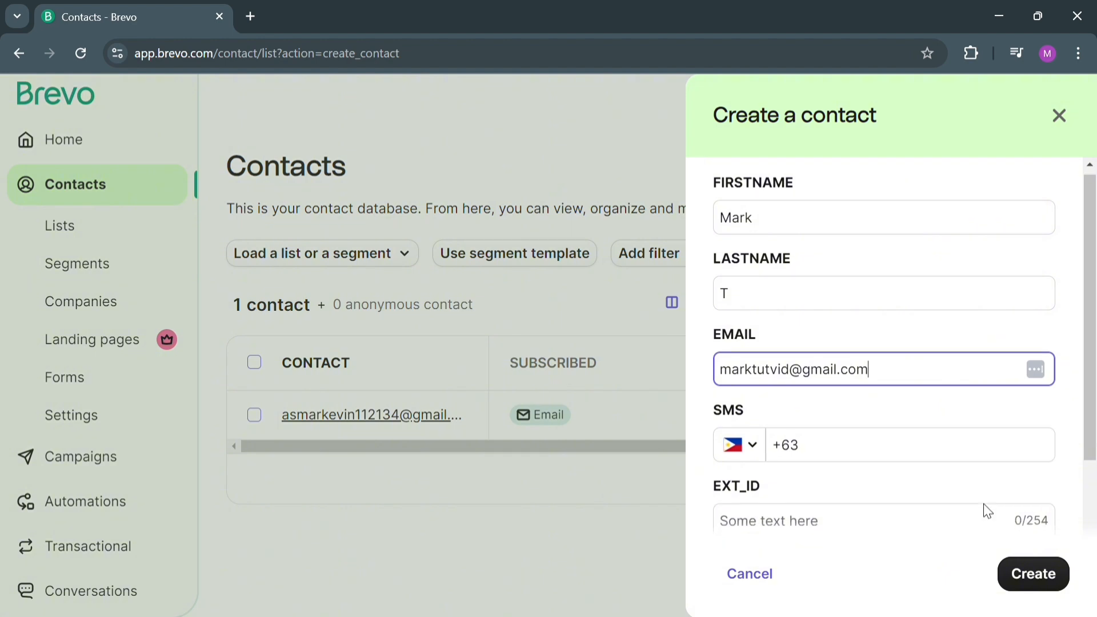
{"action": "scroll", "coordinate": [991, 506], "scroll_direction": "down", "scroll_amount": 3}
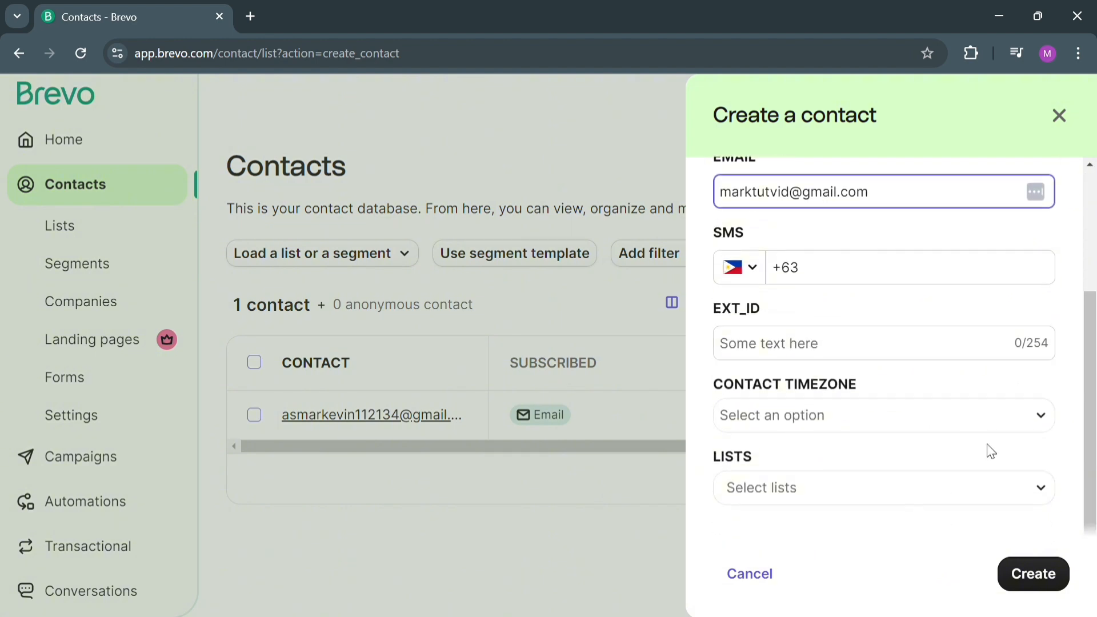
{"action": "left_click", "coordinate": [1066, 581]}
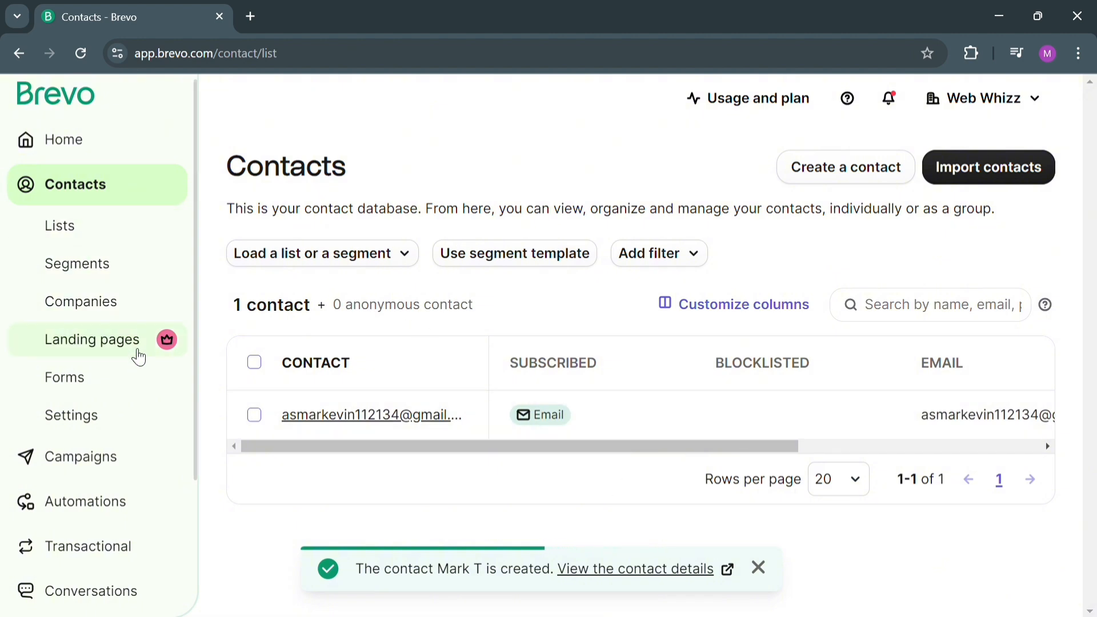
Dismiss the introduction to the campaigns area and start a new standard campaign of type Email.
{"action": "left_click", "coordinate": [141, 470]}
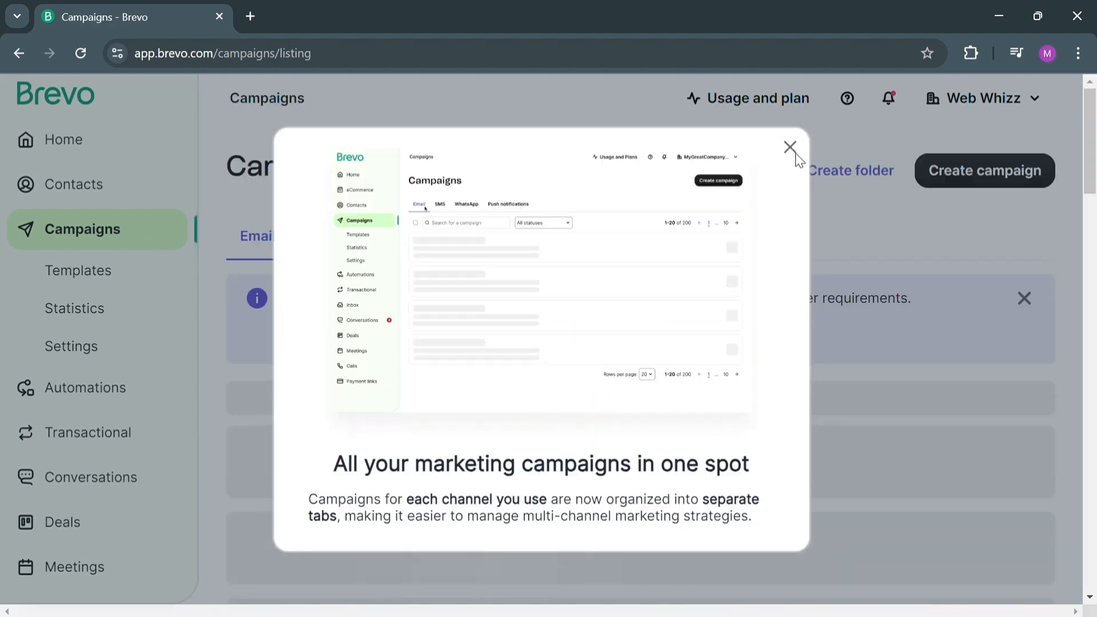
{"action": "left_click", "coordinate": [789, 148]}
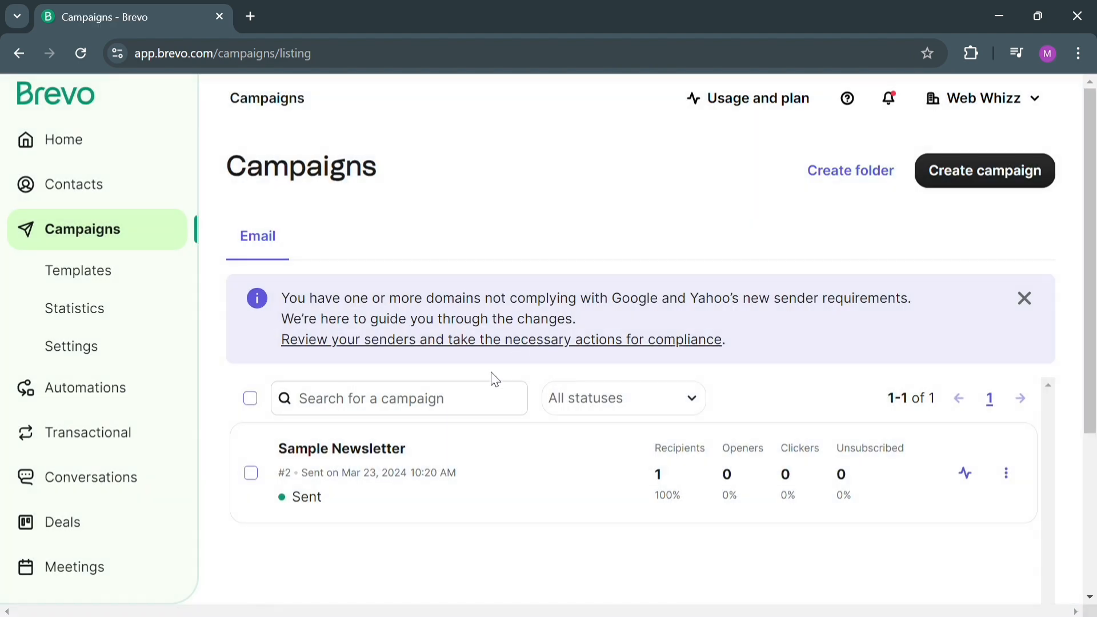
{"action": "left_click", "coordinate": [996, 179]}
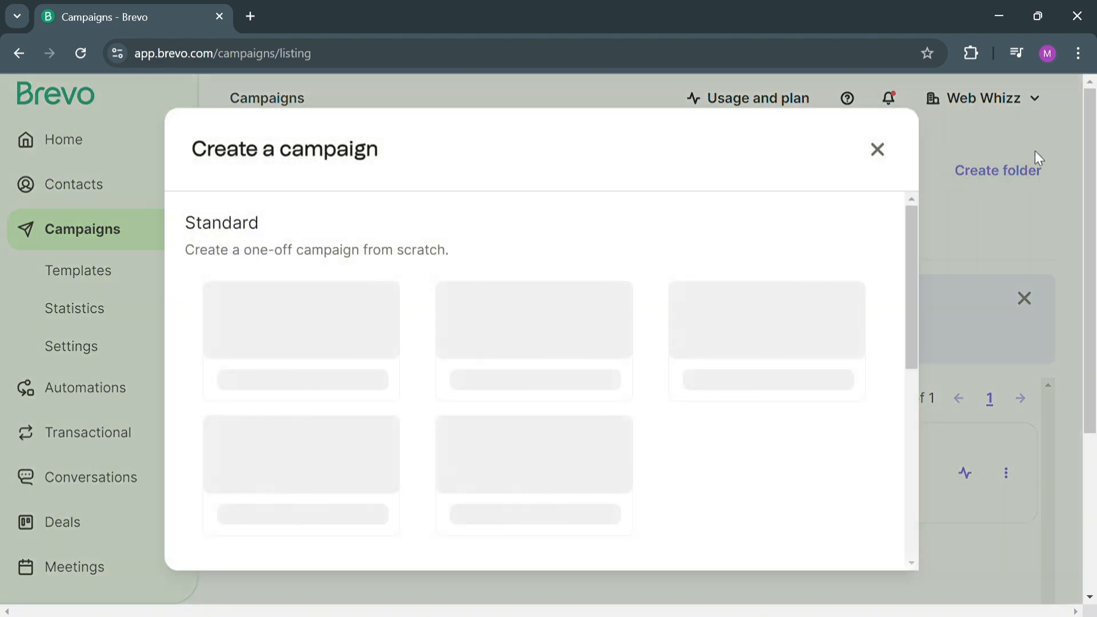
{"action": "scroll", "coordinate": [326, 369], "scroll_direction": "down", "scroll_amount": 5}
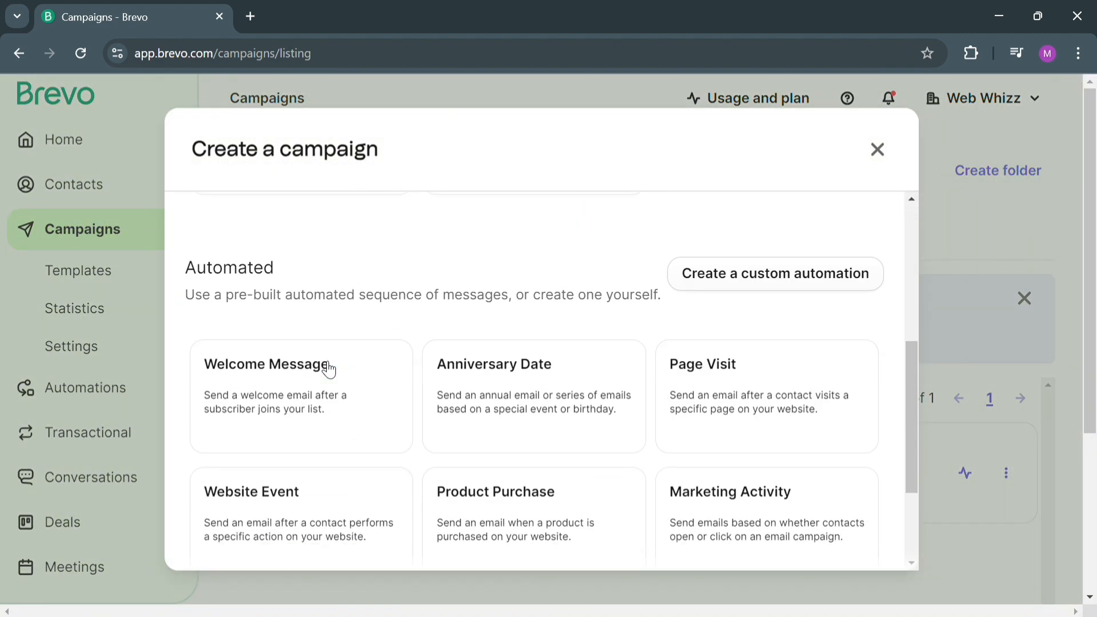
{"action": "scroll", "coordinate": [328, 370], "scroll_direction": "down", "scroll_amount": 3}
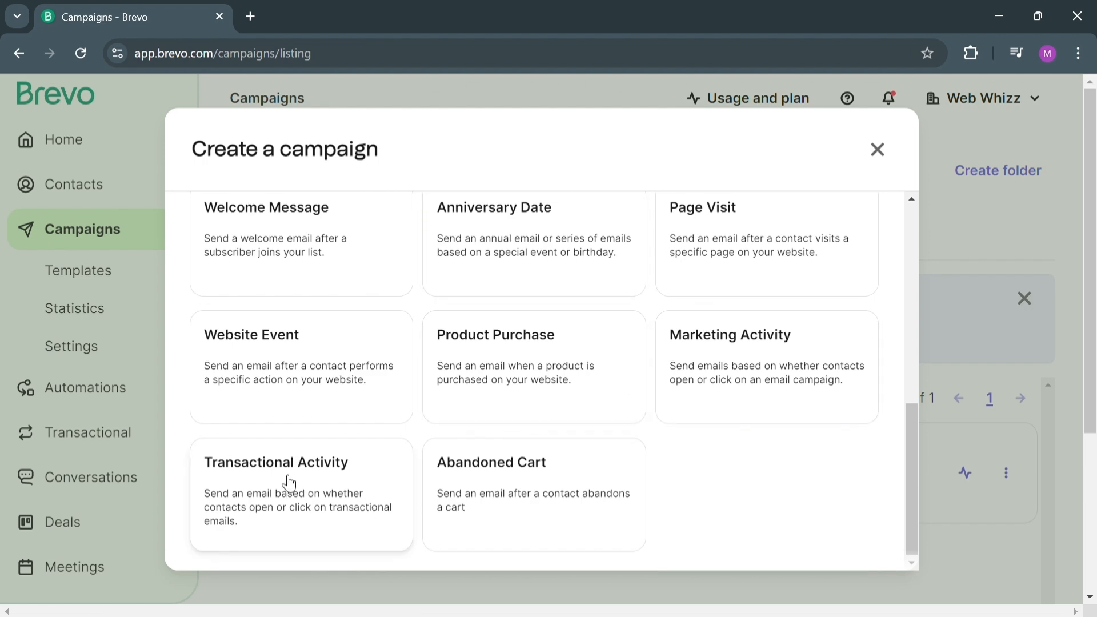
{"action": "scroll", "coordinate": [285, 482], "scroll_direction": "up", "scroll_amount": 3}
{"action": "scroll", "coordinate": [285, 483], "scroll_direction": "up", "scroll_amount": 5}
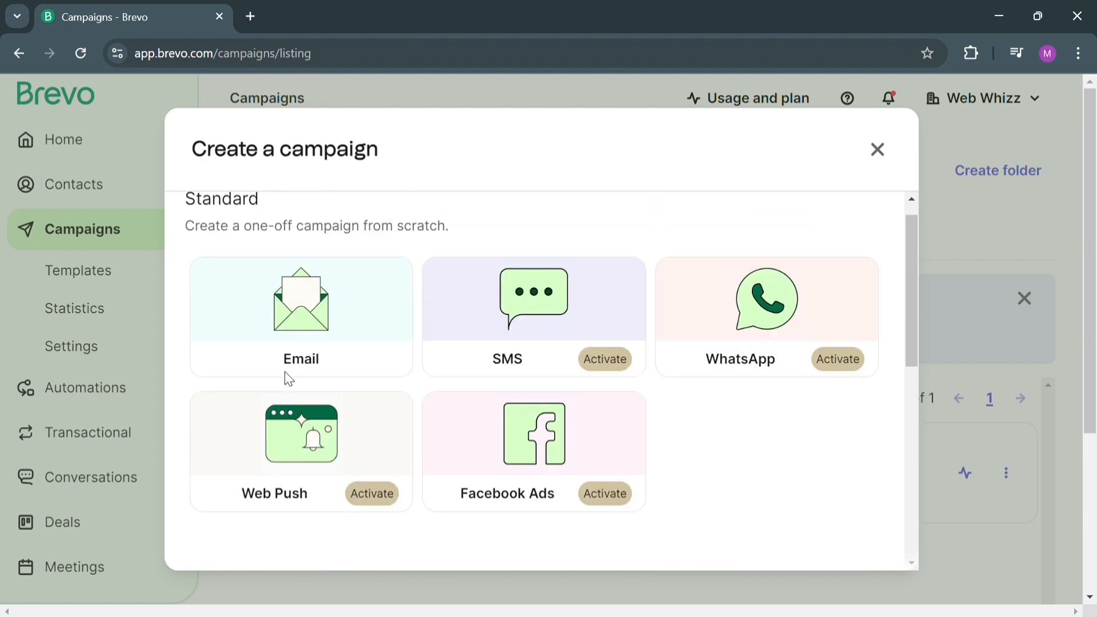
{"action": "left_click", "coordinate": [290, 344]}
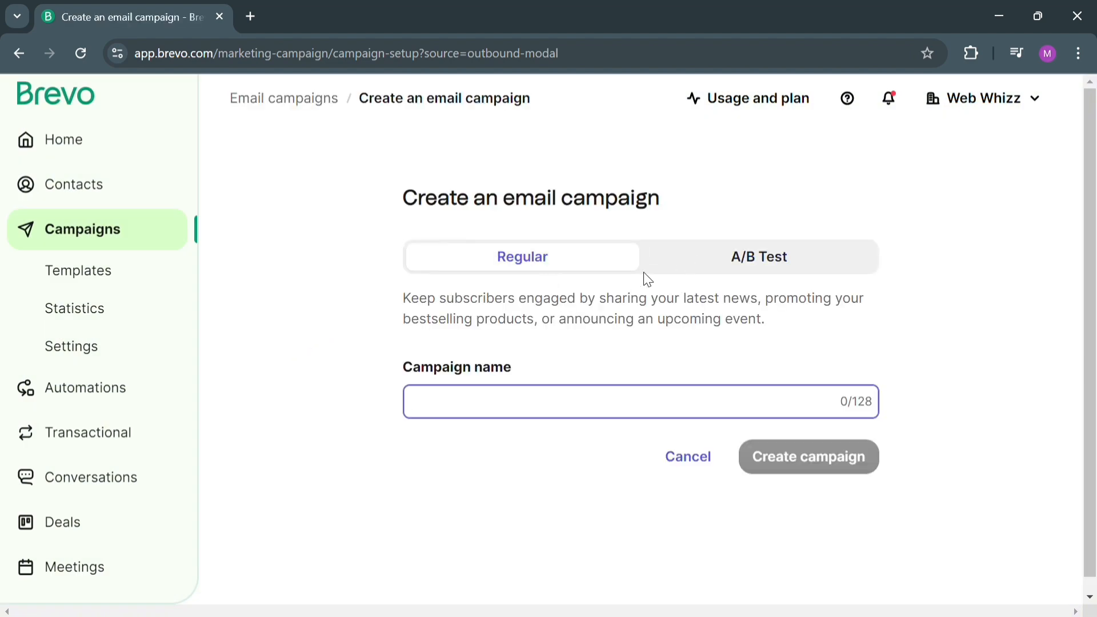
View the A/B Test option, return to Regular and create the email campaign with the name Promo Business.
{"action": "left_click", "coordinate": [783, 258]}
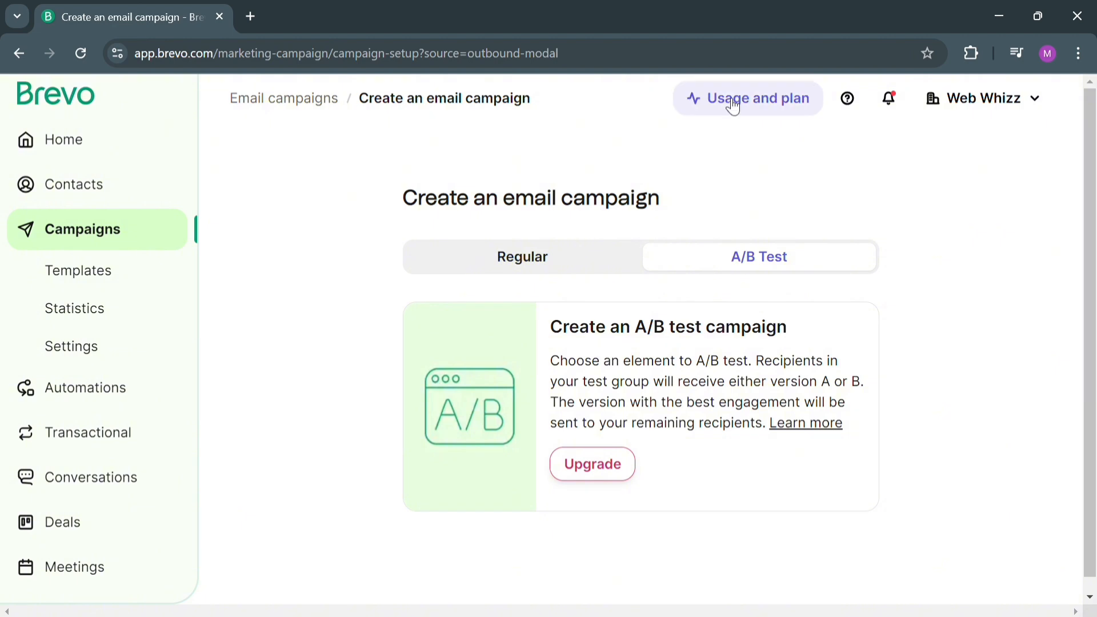
{"action": "left_click", "coordinate": [543, 264]}
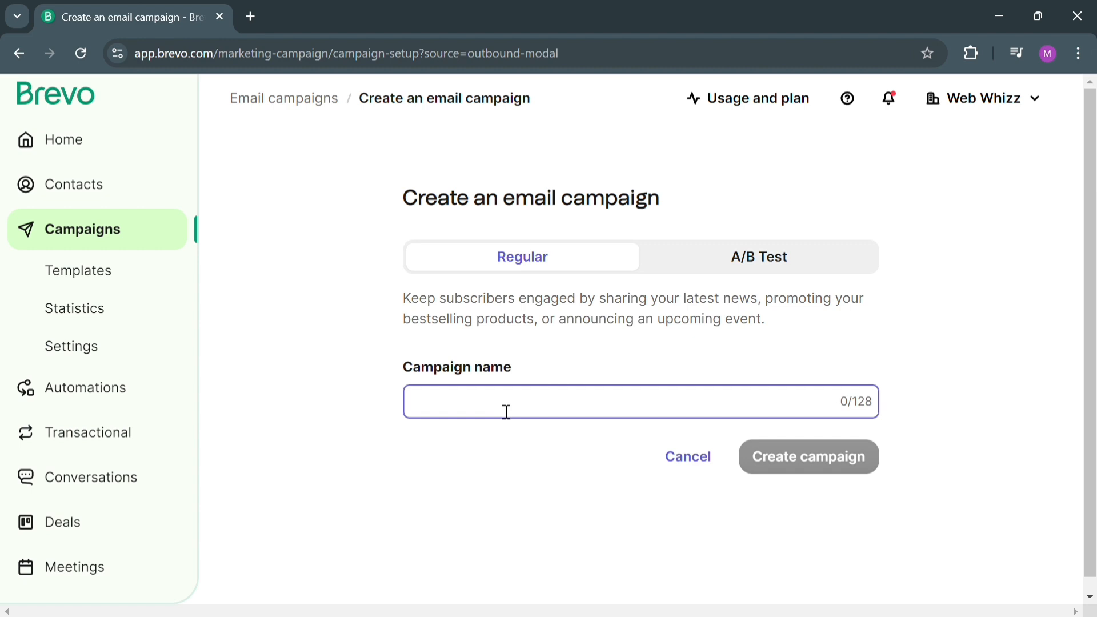
{"action": "type", "text": "Promo Business"}
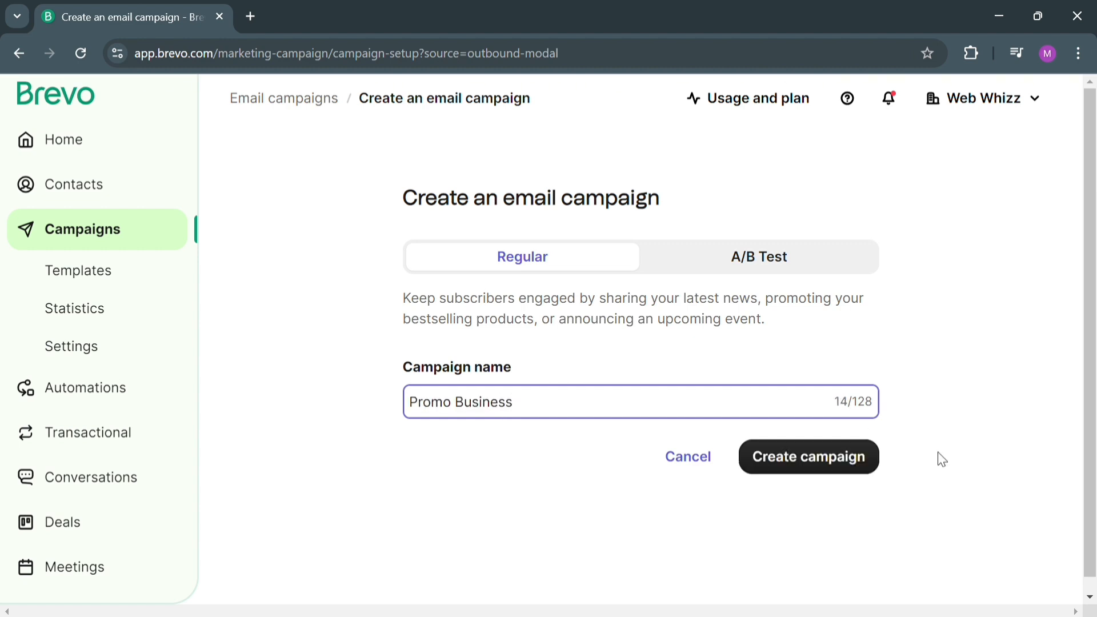
{"action": "left_click", "coordinate": [826, 471]}
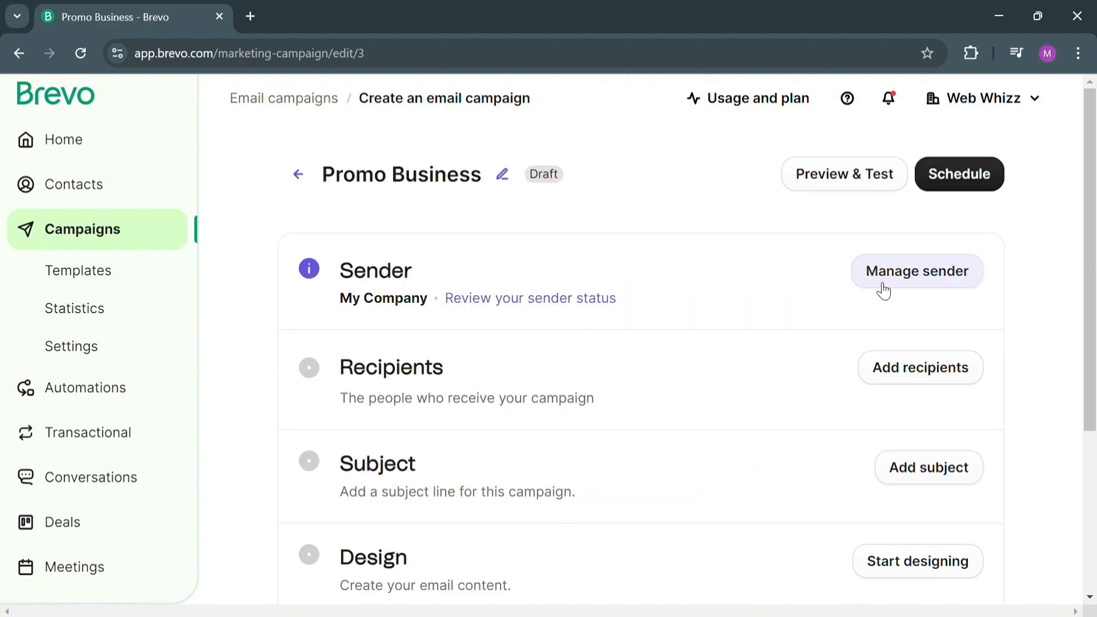
Open the campaign's sender details and save them with the existing e-mail address and the name My Company.
{"action": "left_click", "coordinate": [916, 285]}
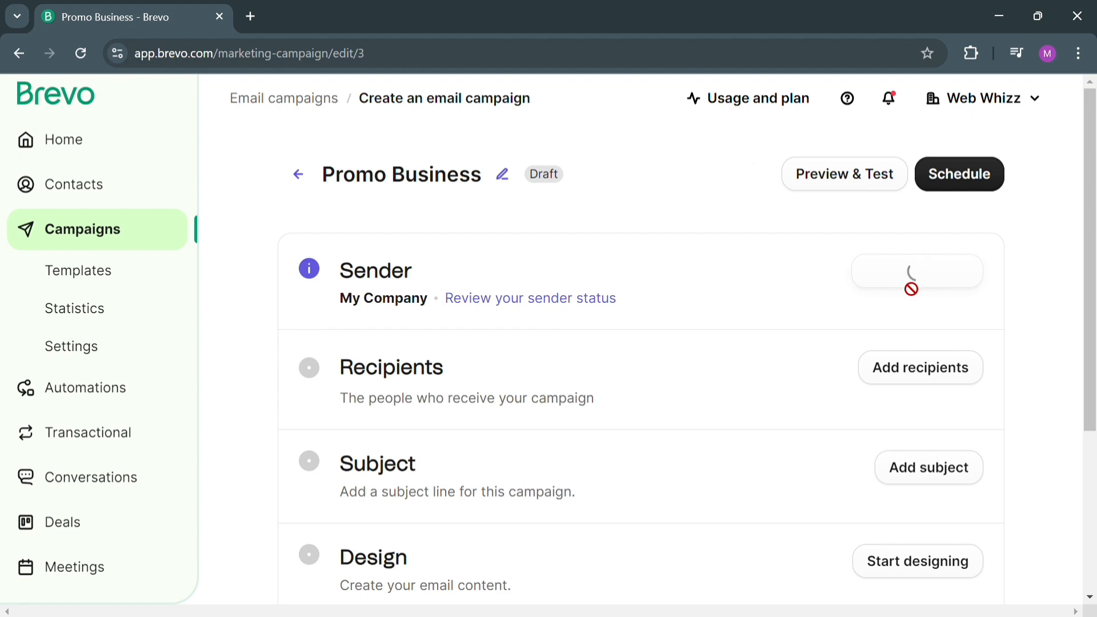
{"action": "scroll", "coordinate": [431, 455], "scroll_direction": "down", "scroll_amount": 5}
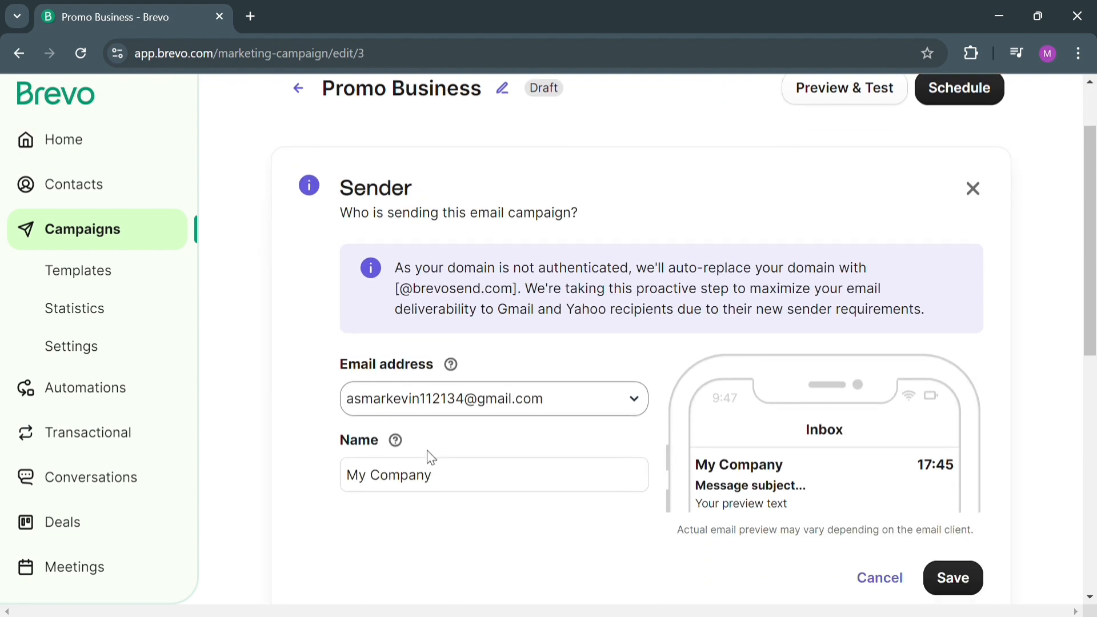
{"action": "left_click", "coordinate": [931, 403]}
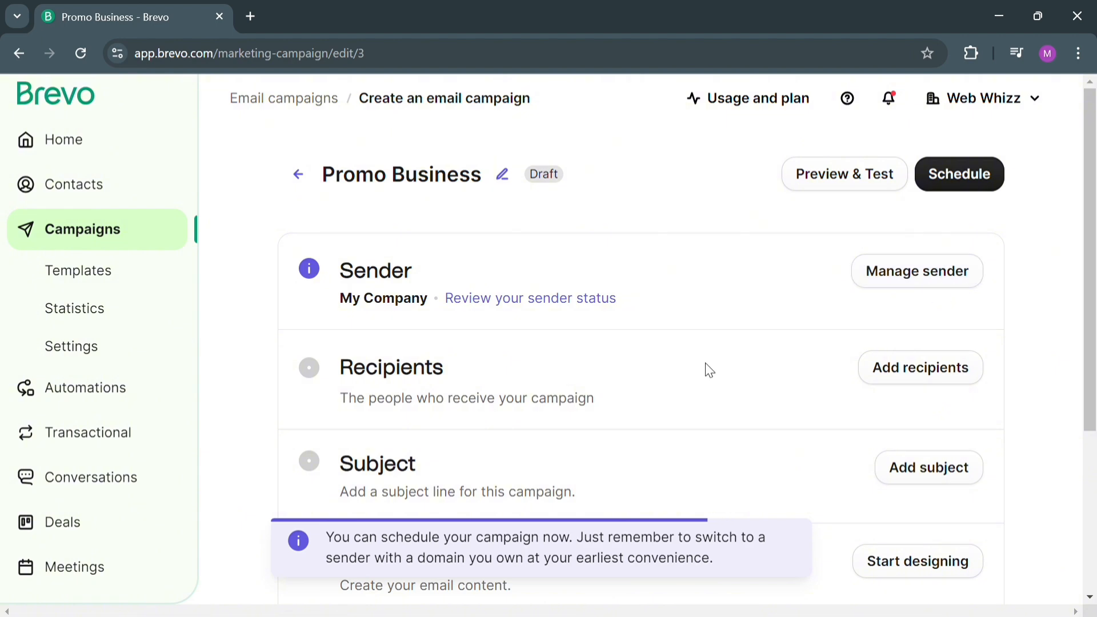
Set the campaign's recipients to the list Your first list #2 from Your First Folder and save.
{"action": "scroll", "coordinate": [697, 394], "scroll_direction": "down", "scroll_amount": 3}
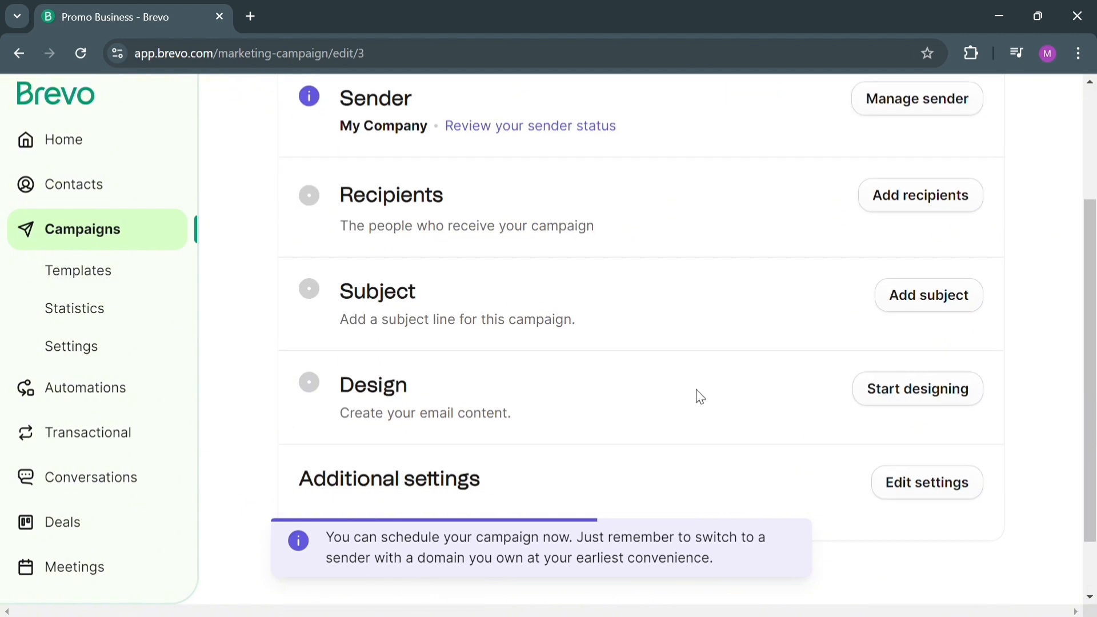
{"action": "left_click", "coordinate": [923, 200]}
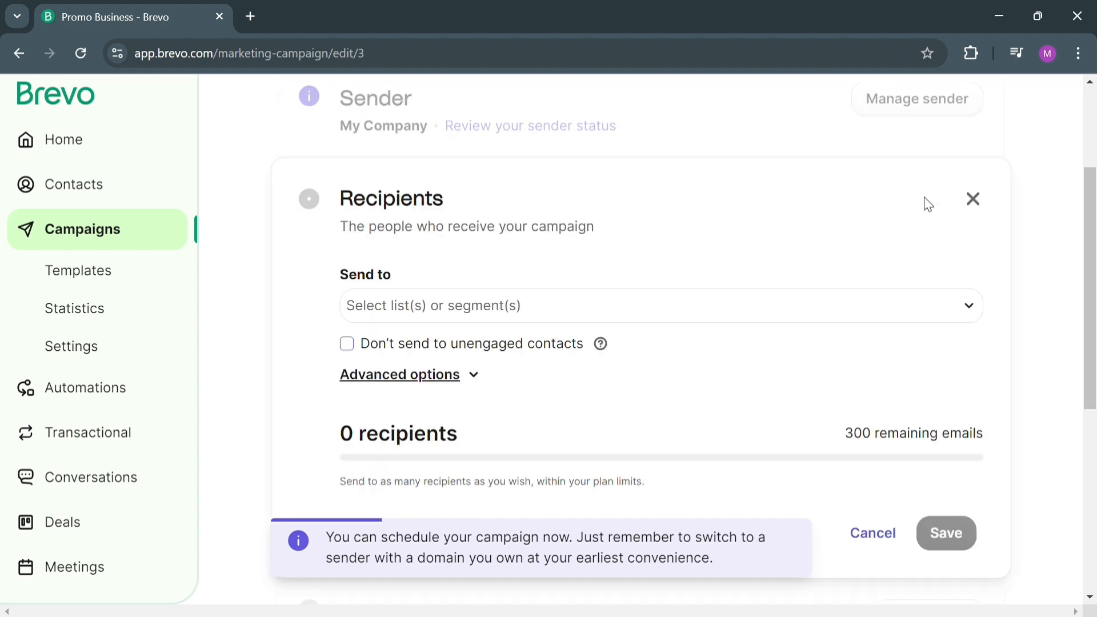
{"action": "left_click", "coordinate": [529, 313]}
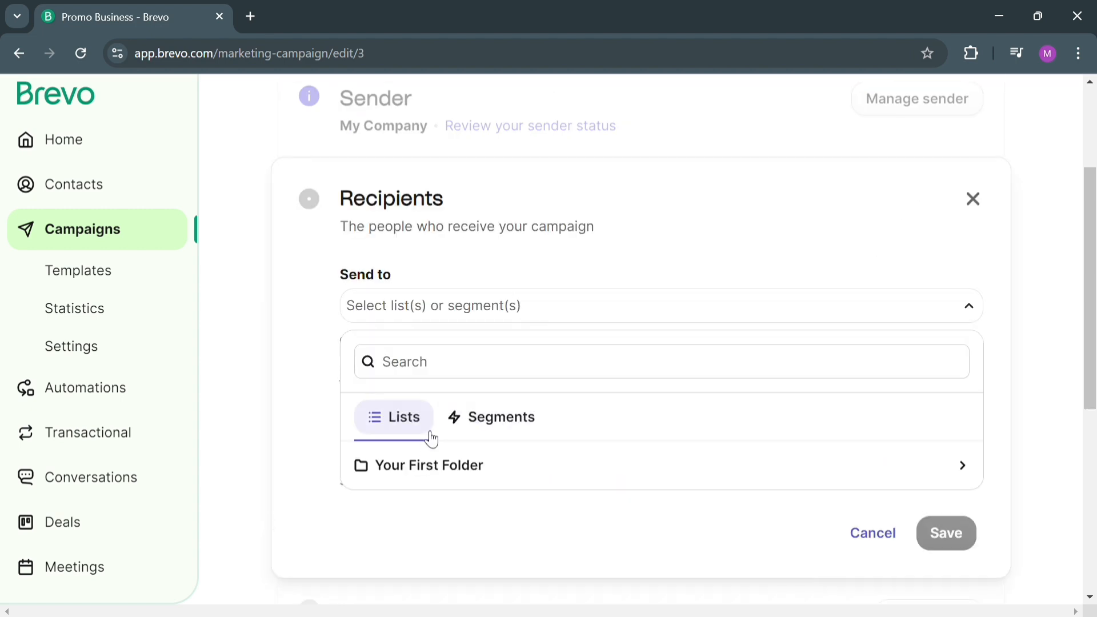
{"action": "left_click", "coordinate": [416, 464]}
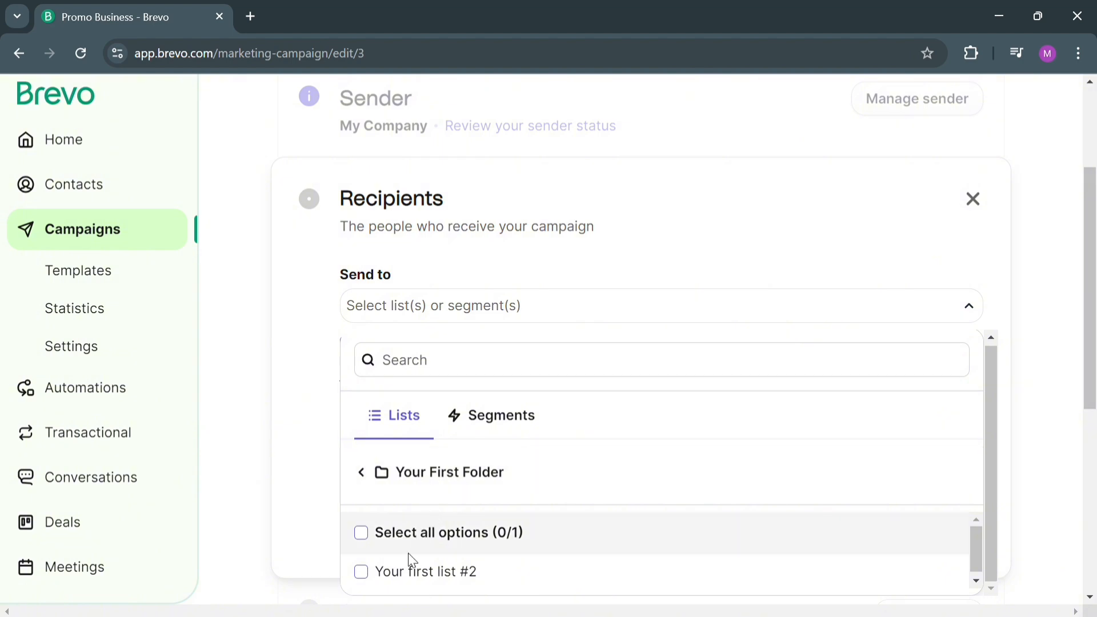
{"action": "left_click", "coordinate": [457, 580]}
{"action": "scroll", "coordinate": [493, 546], "scroll_direction": "down", "scroll_amount": 1}
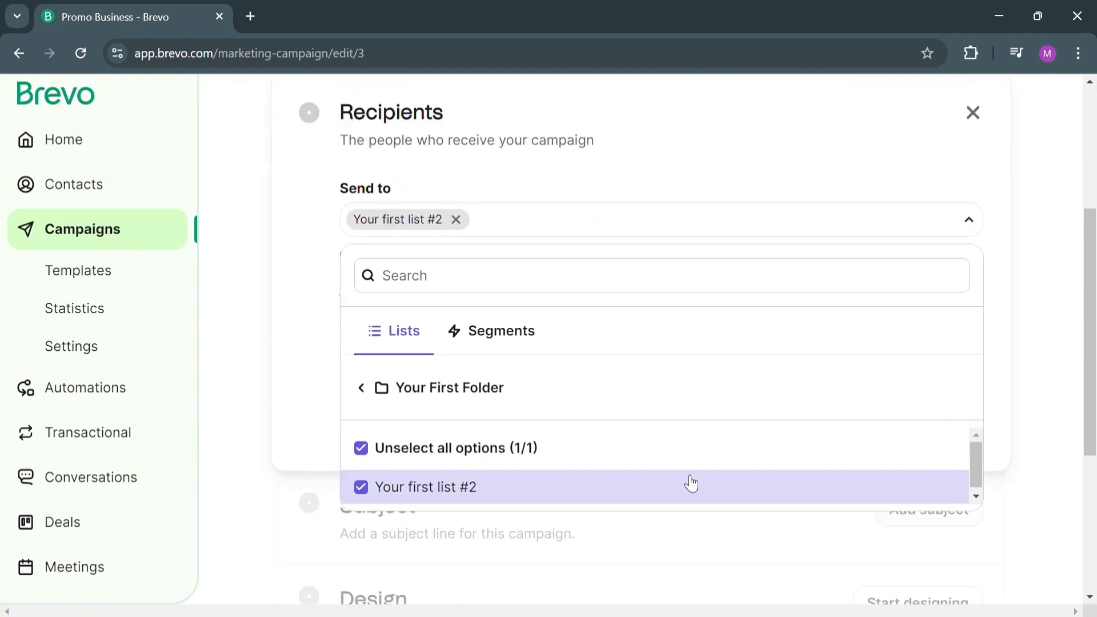
{"action": "left_click", "coordinate": [314, 336]}
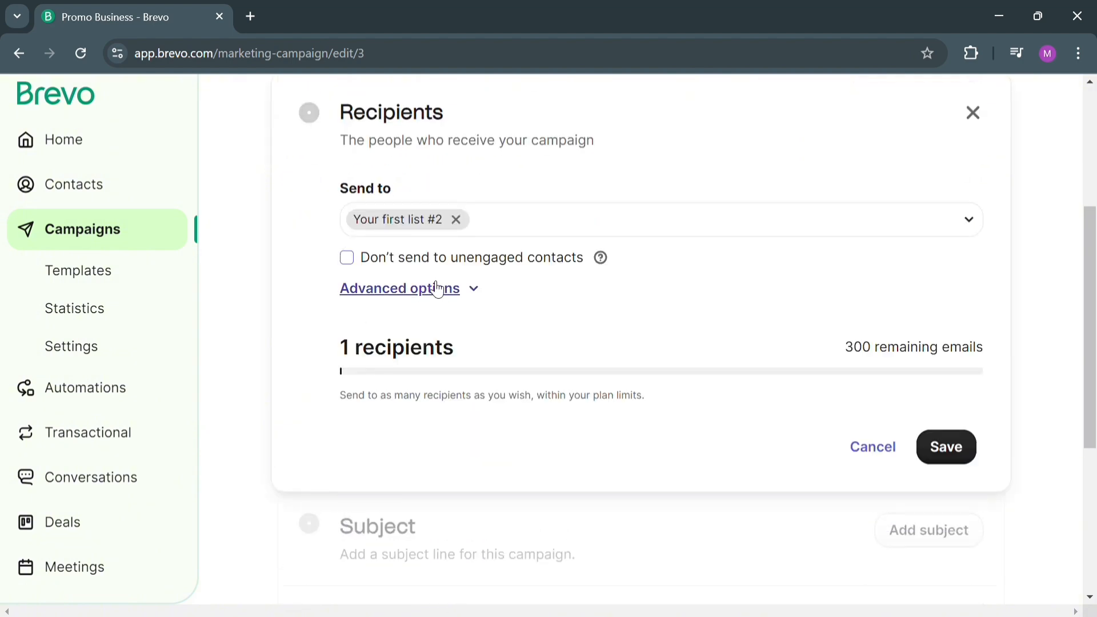
{"action": "left_click", "coordinate": [948, 451]}
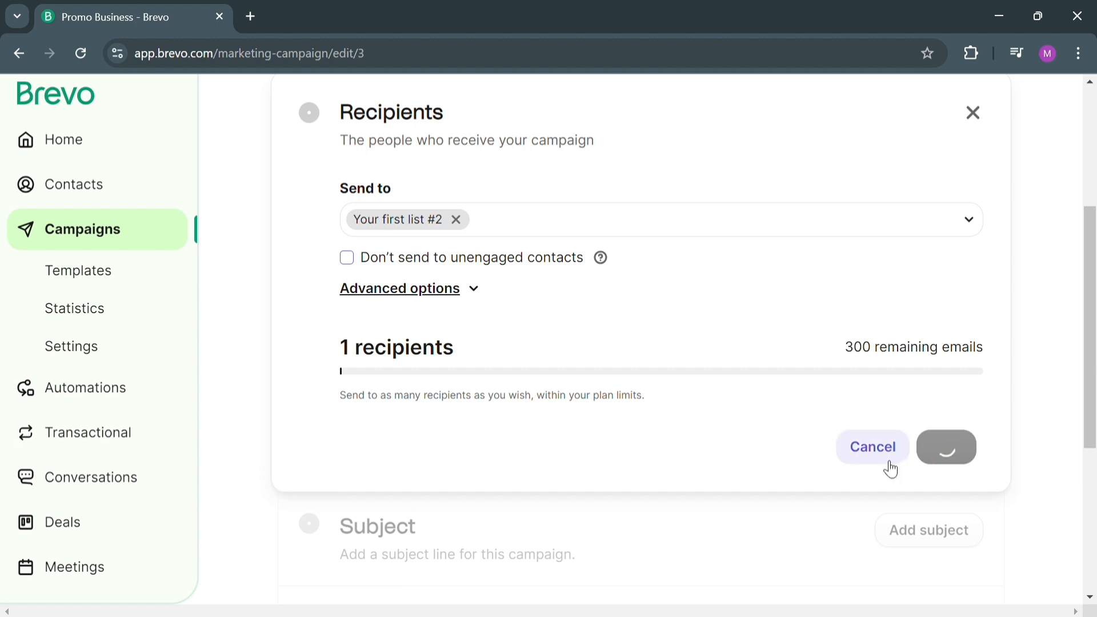
Start adding the campaign's subject and enter the subject line "Buy 1 Take 1 Promo".
{"action": "scroll", "coordinate": [509, 421], "scroll_direction": "down", "scroll_amount": 3}
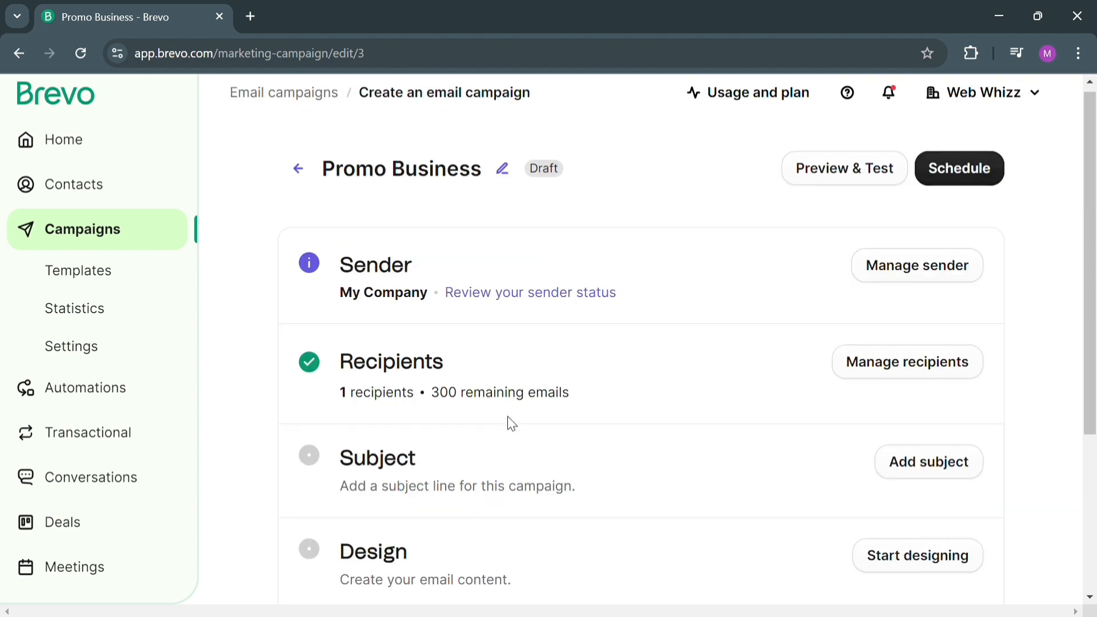
{"action": "left_click", "coordinate": [931, 308]}
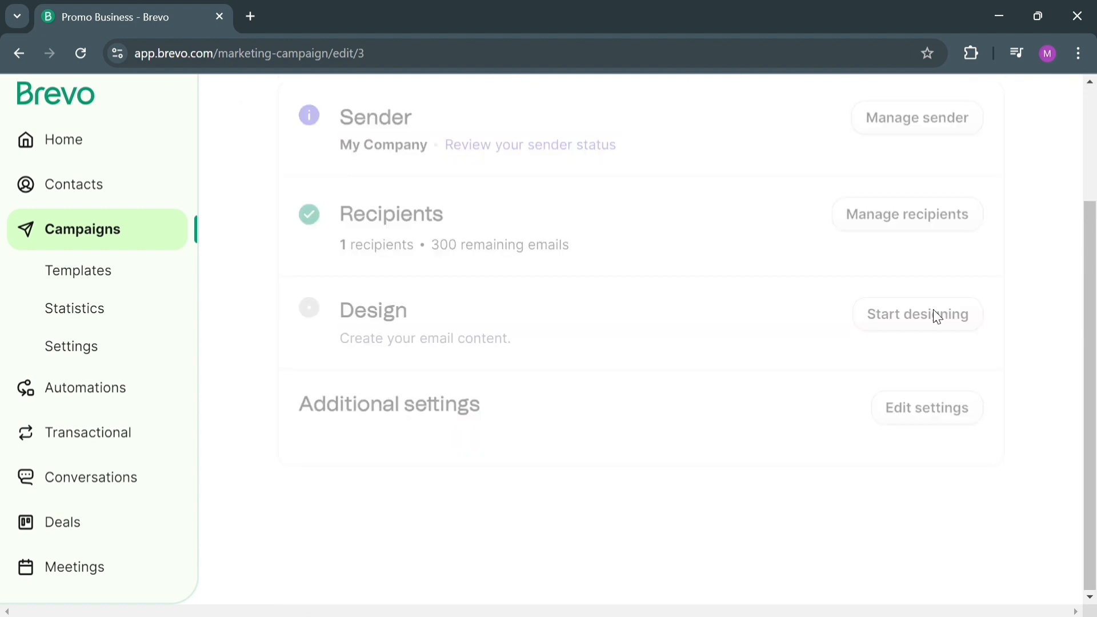
{"action": "left_click", "coordinate": [422, 423]}
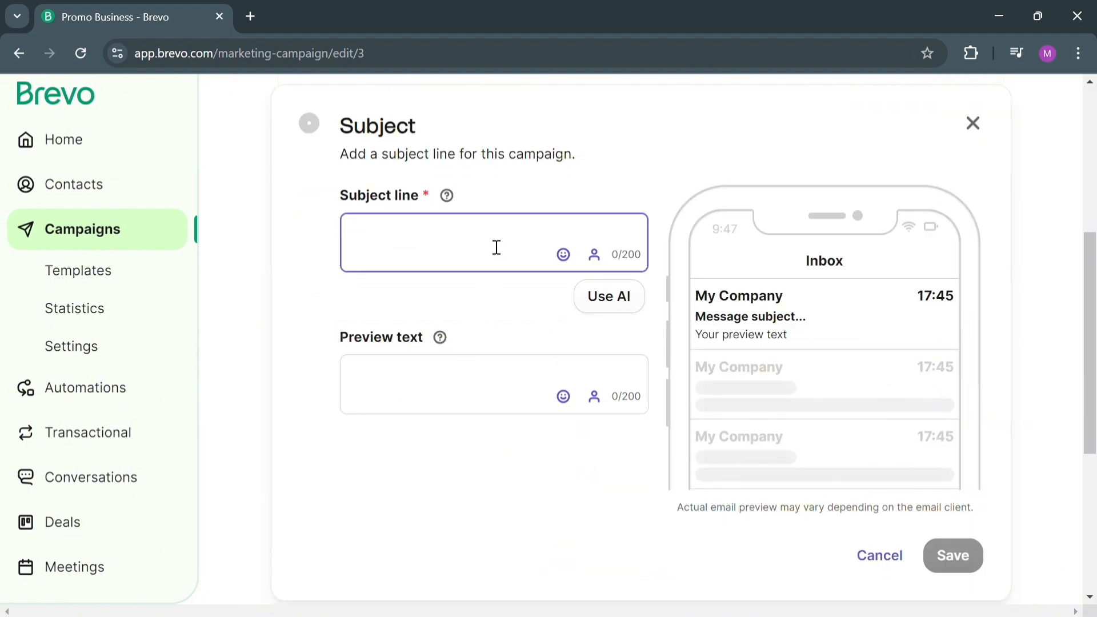
{"action": "type", "text": "Buy 1 T"}
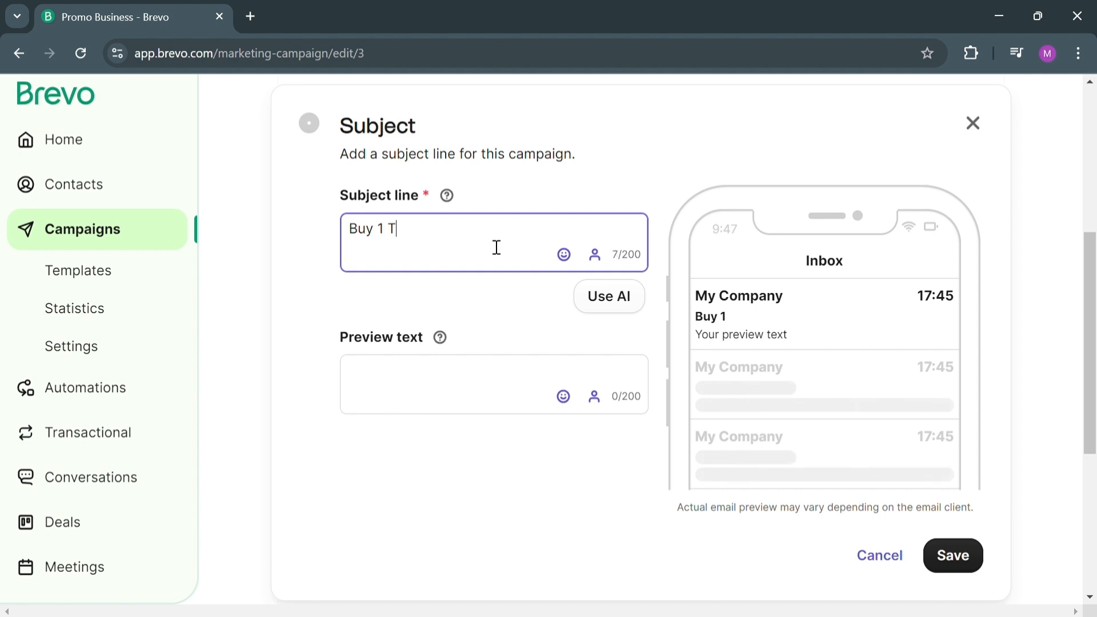
{"action": "type", "text": "ake 1"}
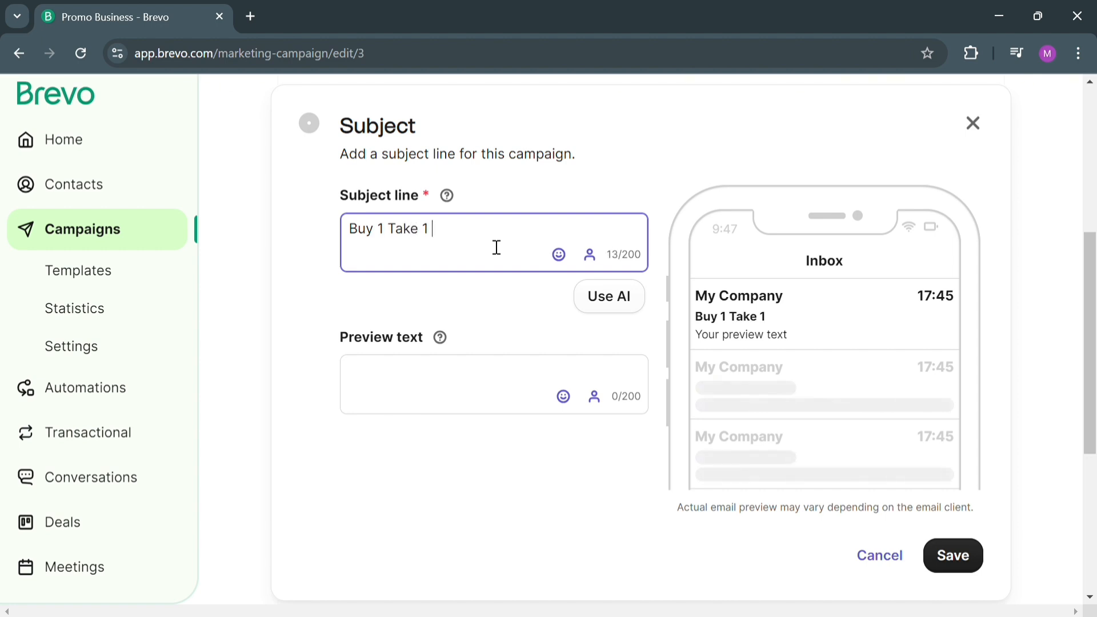
{"action": "type", "text": " Promo"}
{"action": "left_click", "coordinate": [429, 386]}
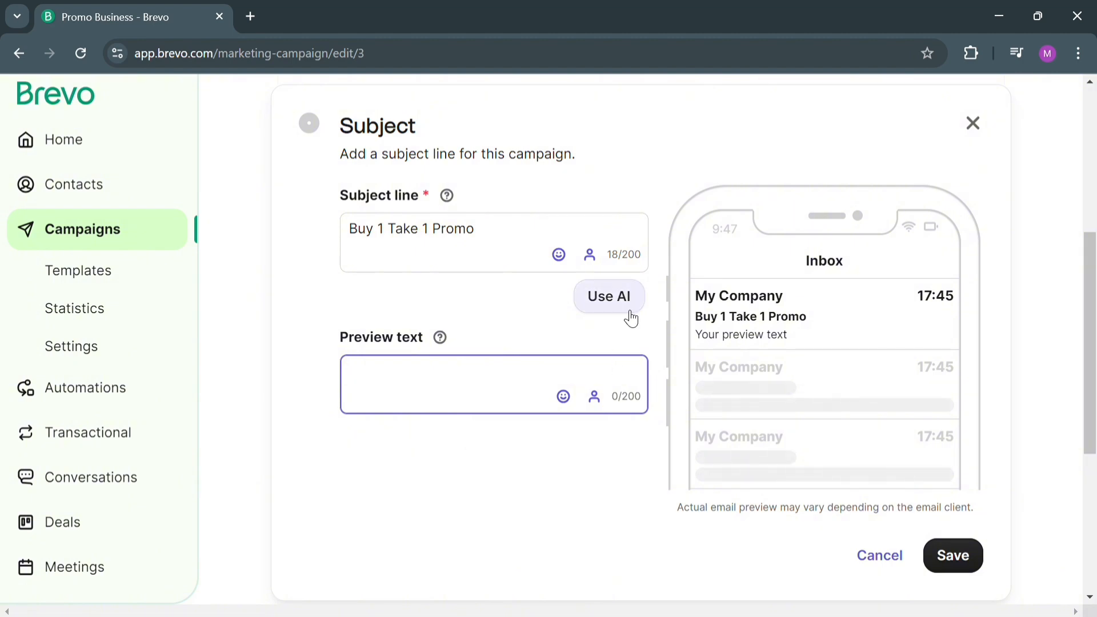
{"action": "left_click", "coordinate": [594, 397]}
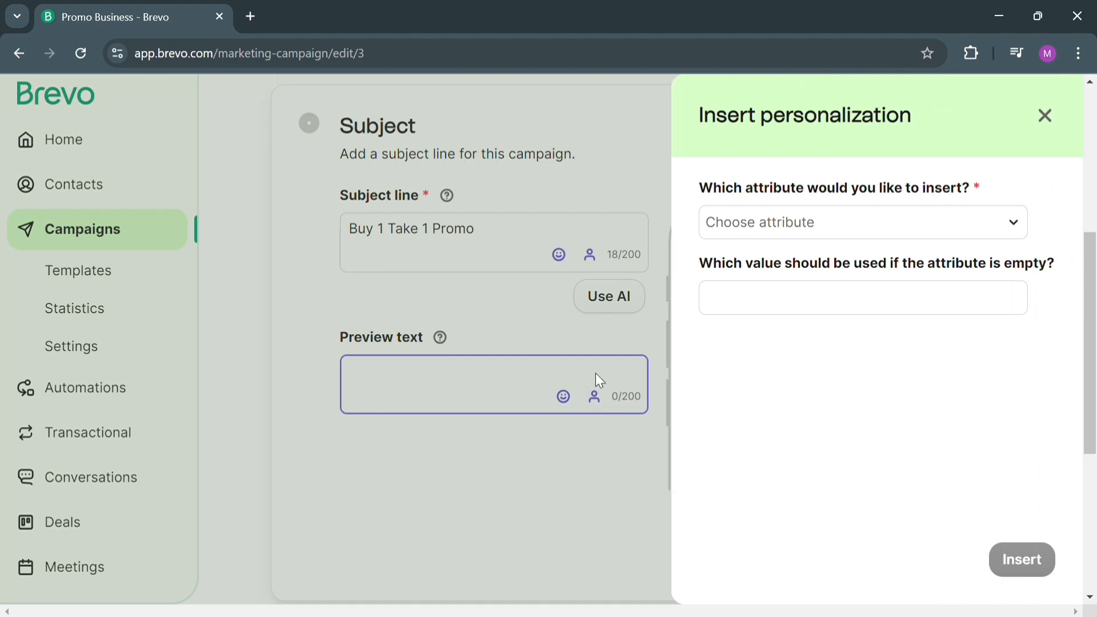
{"action": "left_click", "coordinate": [956, 229]}
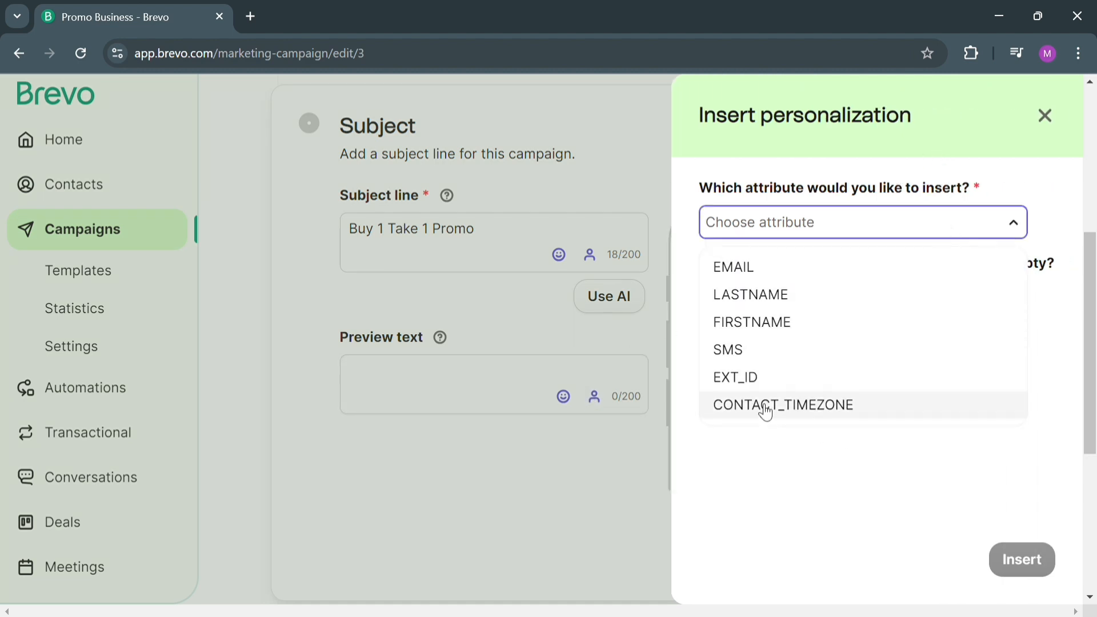
{"action": "left_click", "coordinate": [449, 377]}
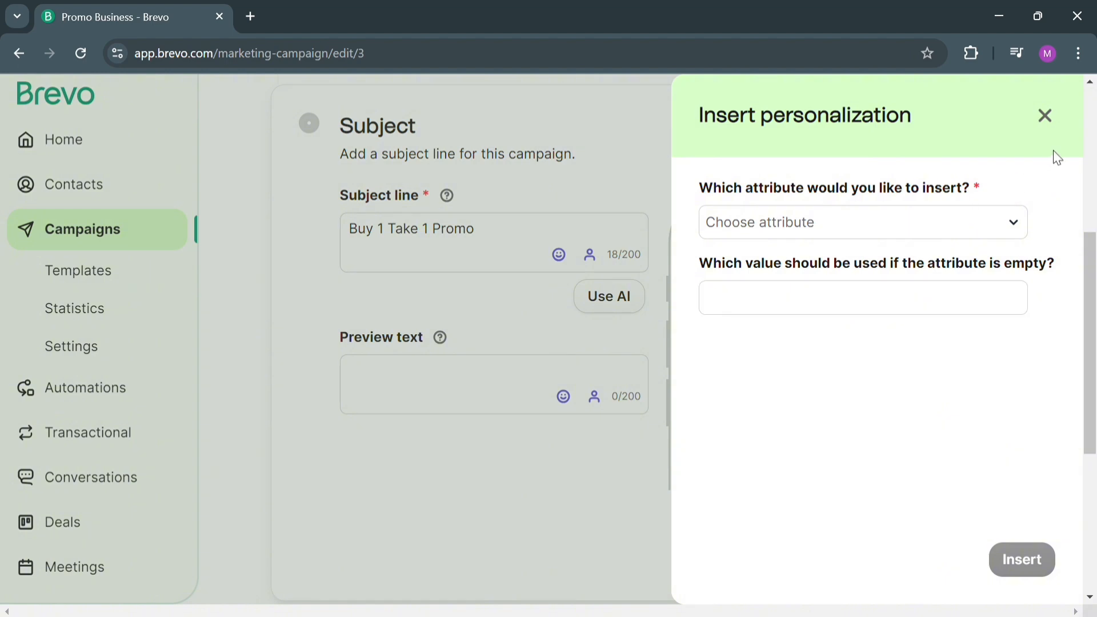
{"action": "left_click", "coordinate": [1055, 122]}
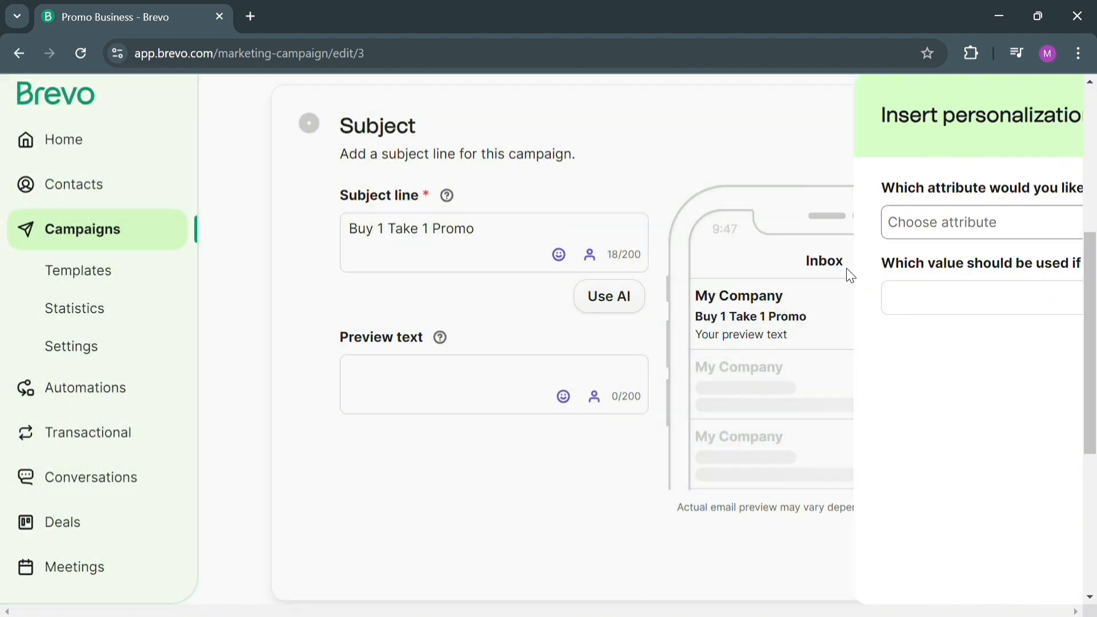
Enter "Good day" as the beginning of the campaign's preview text.
{"action": "left_click", "coordinate": [476, 383]}
{"action": "type", "text": "H"}
{"action": "key", "text": "BackSpace"}
{"action": "type", "text": "G"}
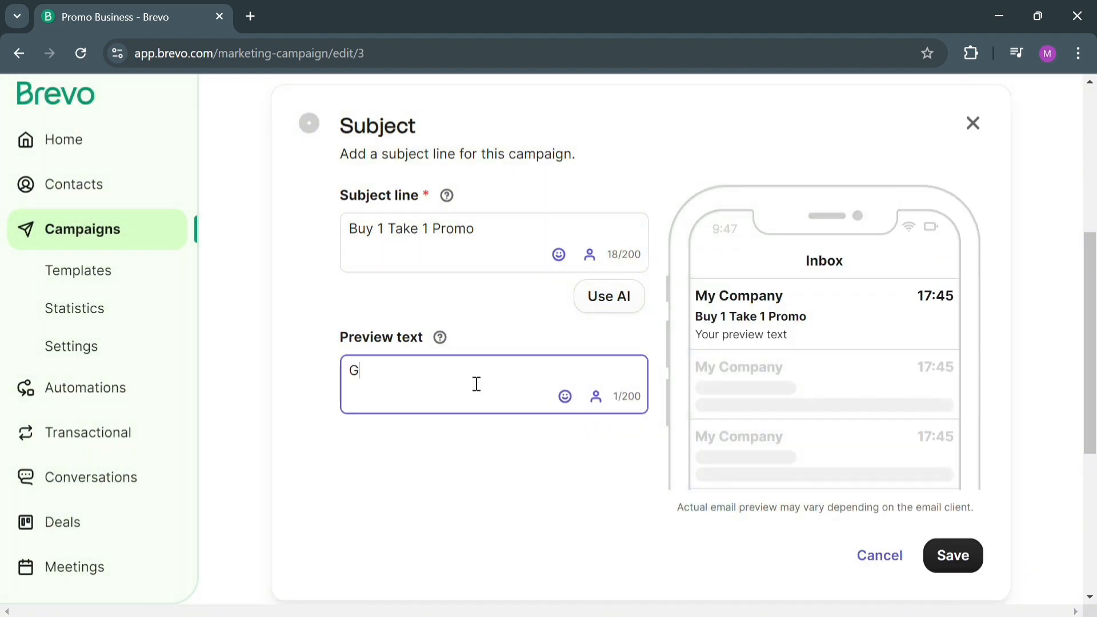
{"action": "type", "text": "ood day"}
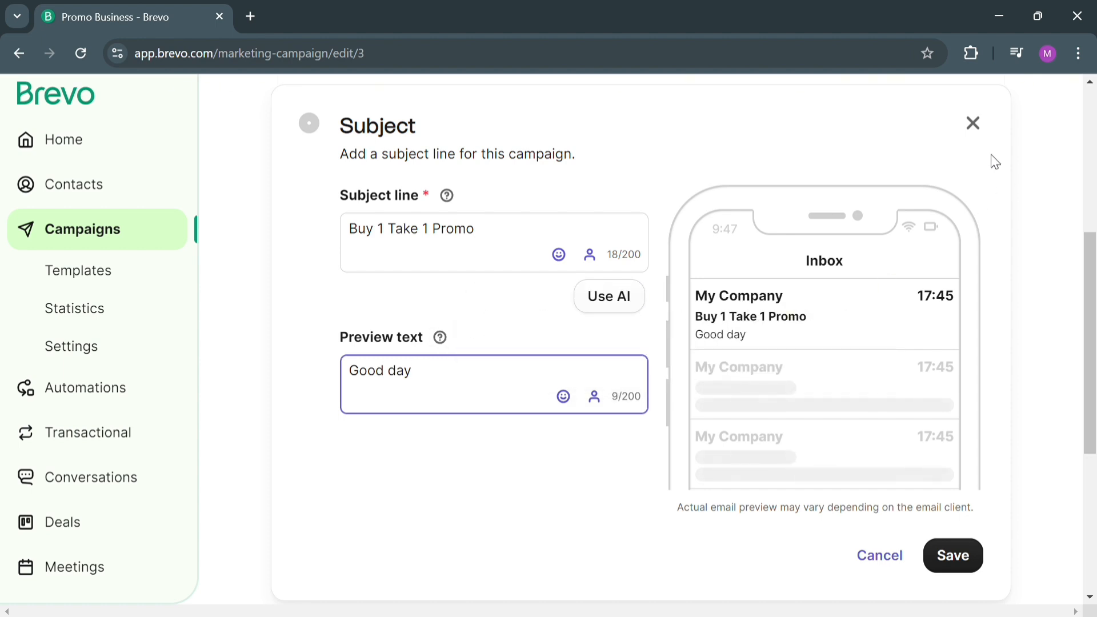
Insert the FIRSTNAME personalization attribute after "Good day" in the preview text, leaving the fallback value empty.
{"action": "left_click", "coordinate": [594, 396]}
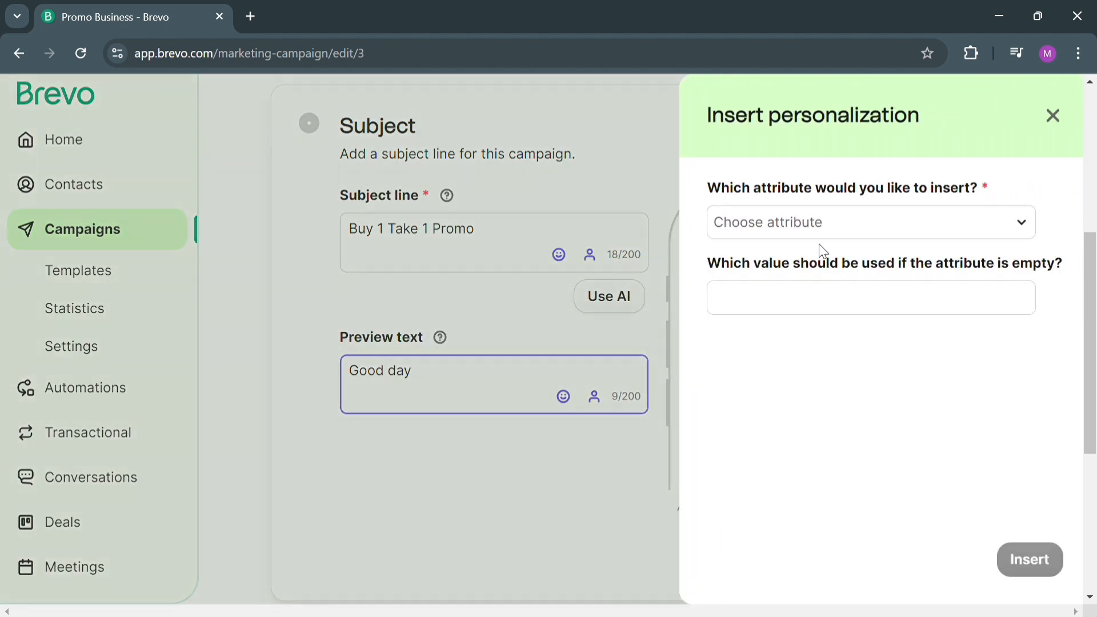
{"action": "left_click", "coordinate": [872, 224]}
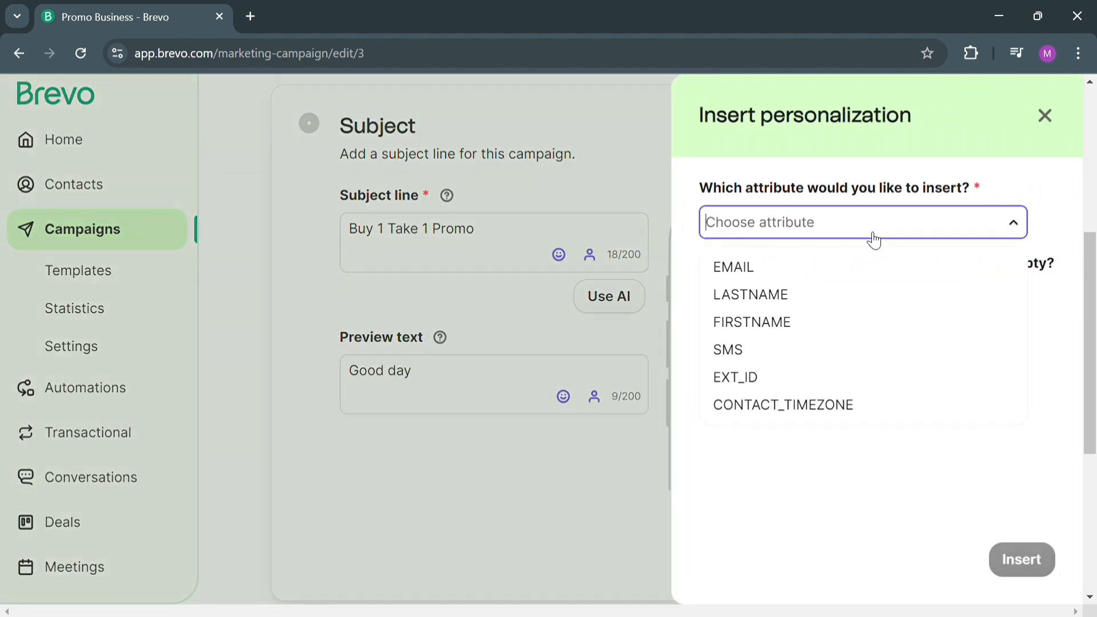
{"action": "left_click", "coordinate": [845, 328]}
{"action": "left_click", "coordinate": [840, 316]}
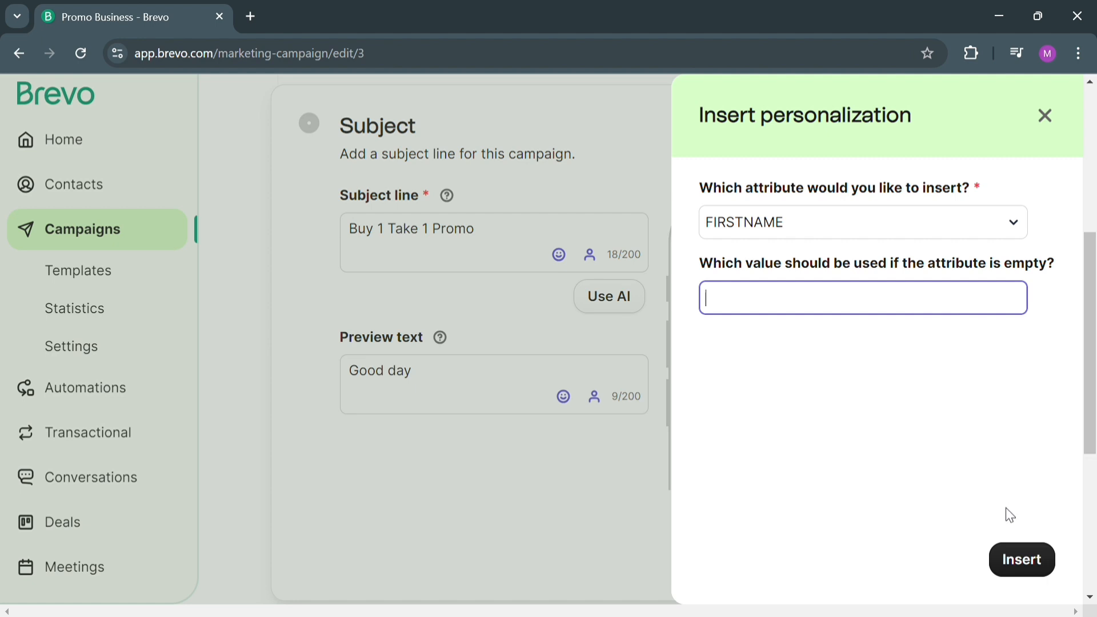
{"action": "left_click", "coordinate": [1022, 560]}
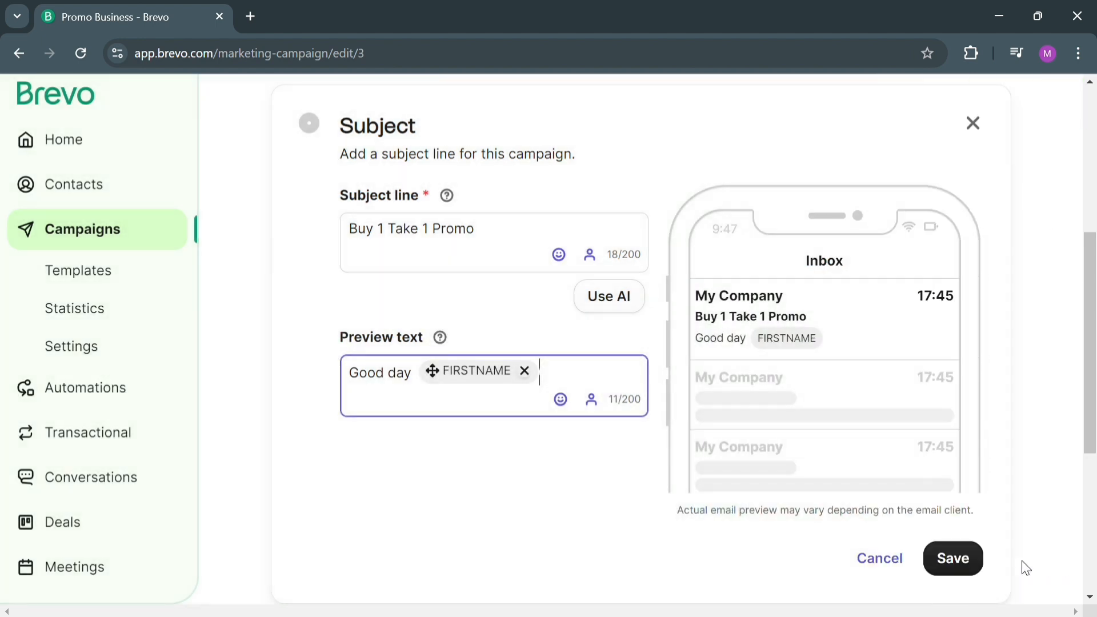
Add a smiling face emoji with rosy cheeks after the FIRSTNAME attribute in the preview text.
{"action": "left_click", "coordinate": [561, 399]}
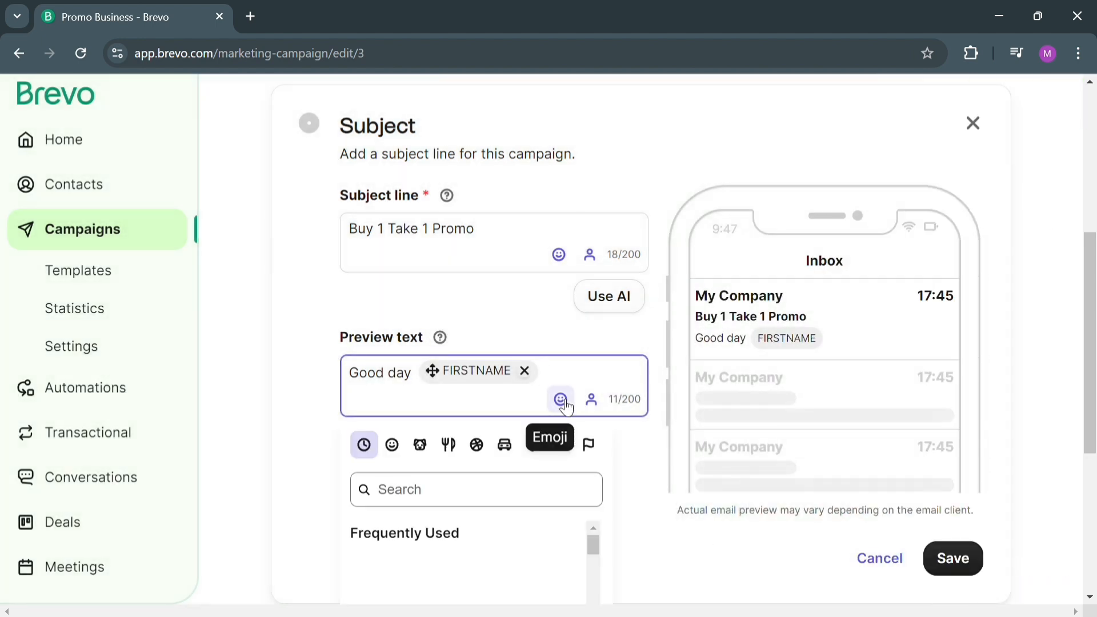
{"action": "left_click", "coordinate": [391, 445]}
{"action": "scroll", "coordinate": [465, 543], "scroll_direction": "down", "scroll_amount": 5}
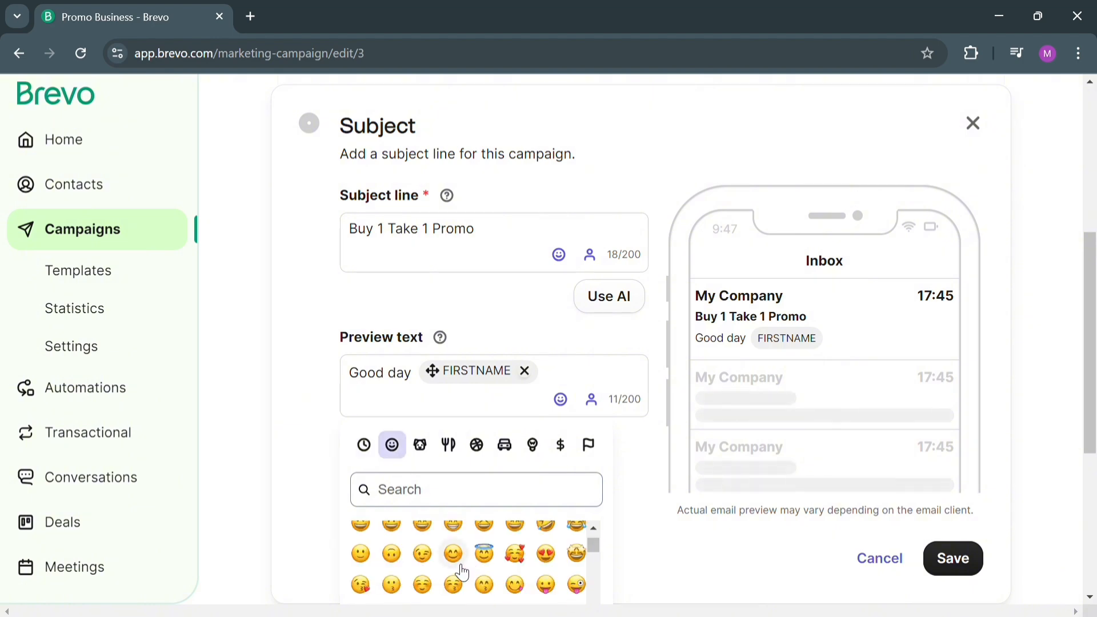
{"action": "left_click", "coordinate": [453, 554]}
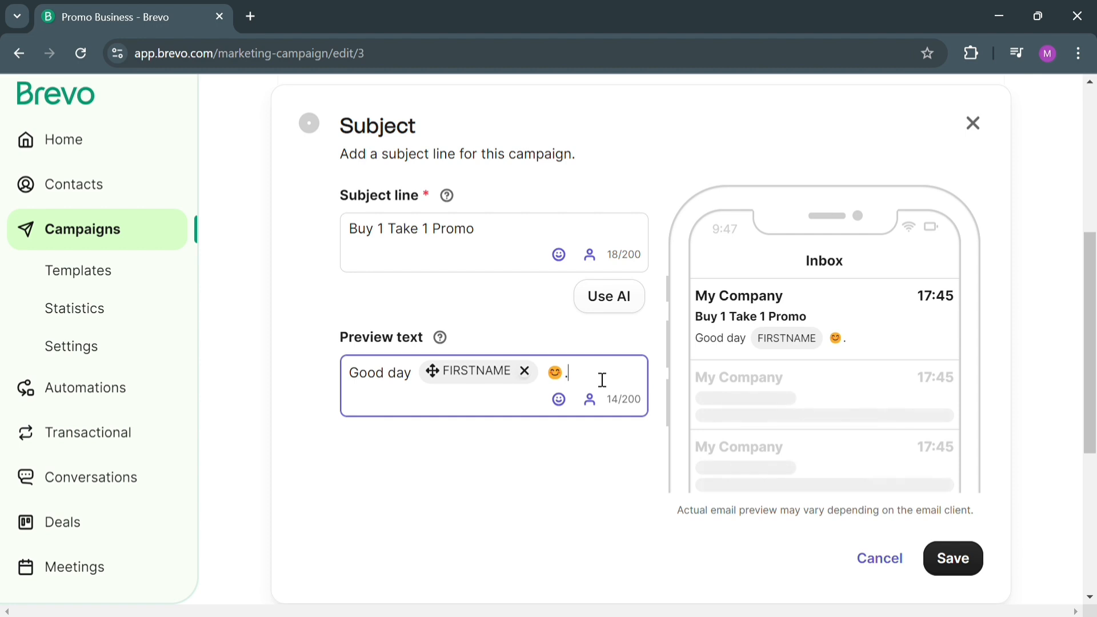
Append ". We would like to inform you that you were one of the customer who has the chance to take our promo" to the preview and save.
{"action": "type", "text": "We would like to inform you that you were one of the customer  who has the chance"}
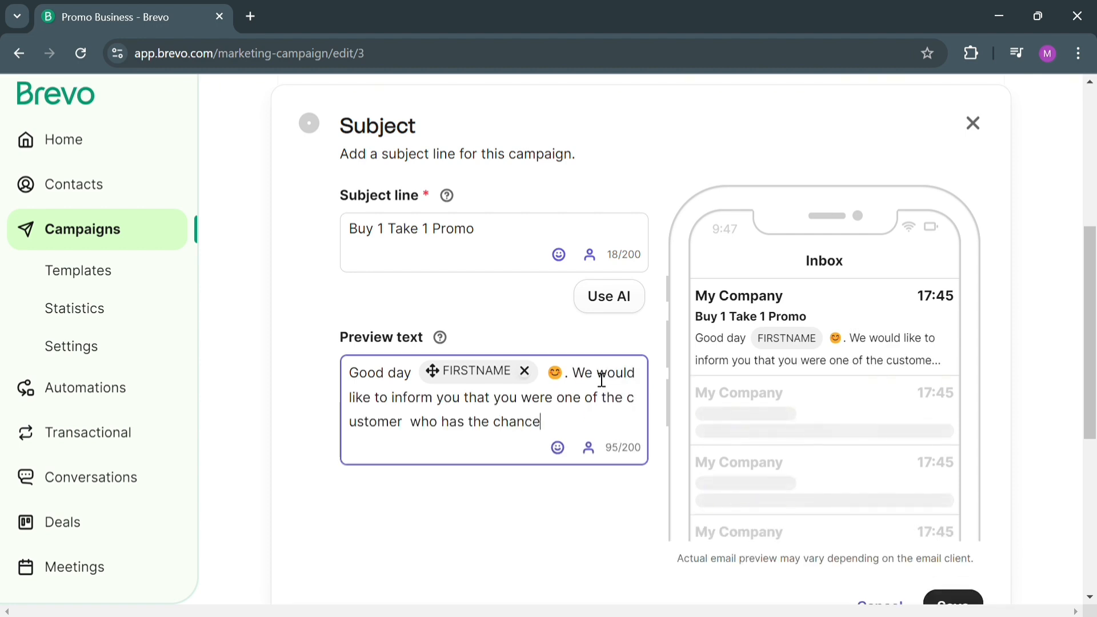
{"action": "type", "text": " to take our promo"}
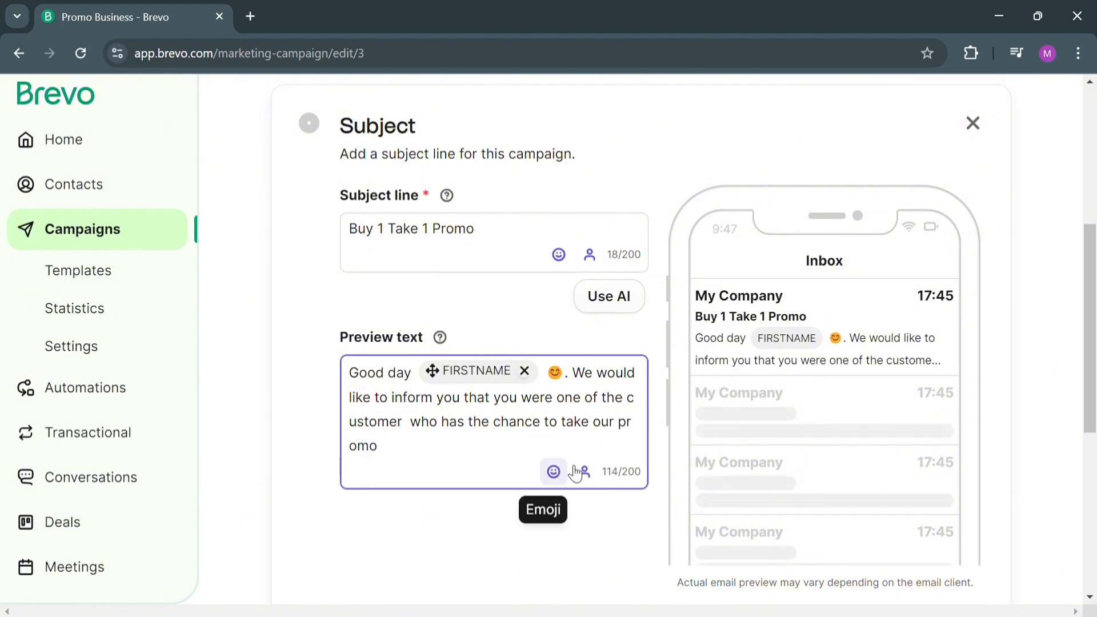
{"action": "scroll", "coordinate": [926, 436], "scroll_direction": "down", "scroll_amount": 3}
{"action": "scroll", "coordinate": [867, 254], "scroll_direction": "up", "scroll_amount": 1}
{"action": "scroll", "coordinate": [867, 254], "scroll_direction": "up", "scroll_amount": 2}
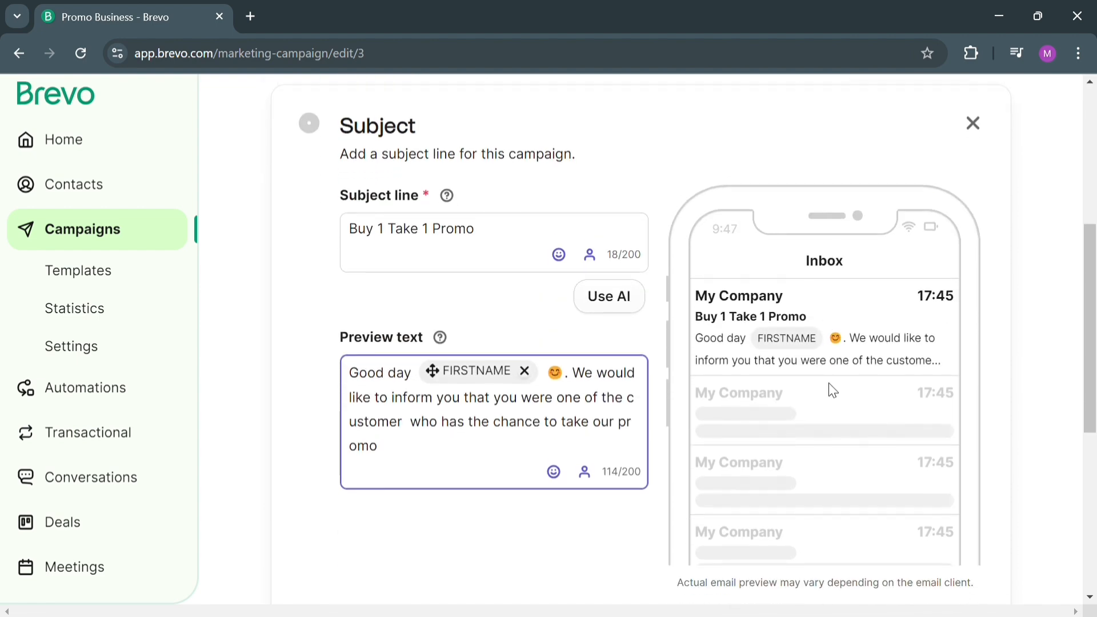
{"action": "scroll", "coordinate": [828, 386], "scroll_direction": "down", "scroll_amount": 3}
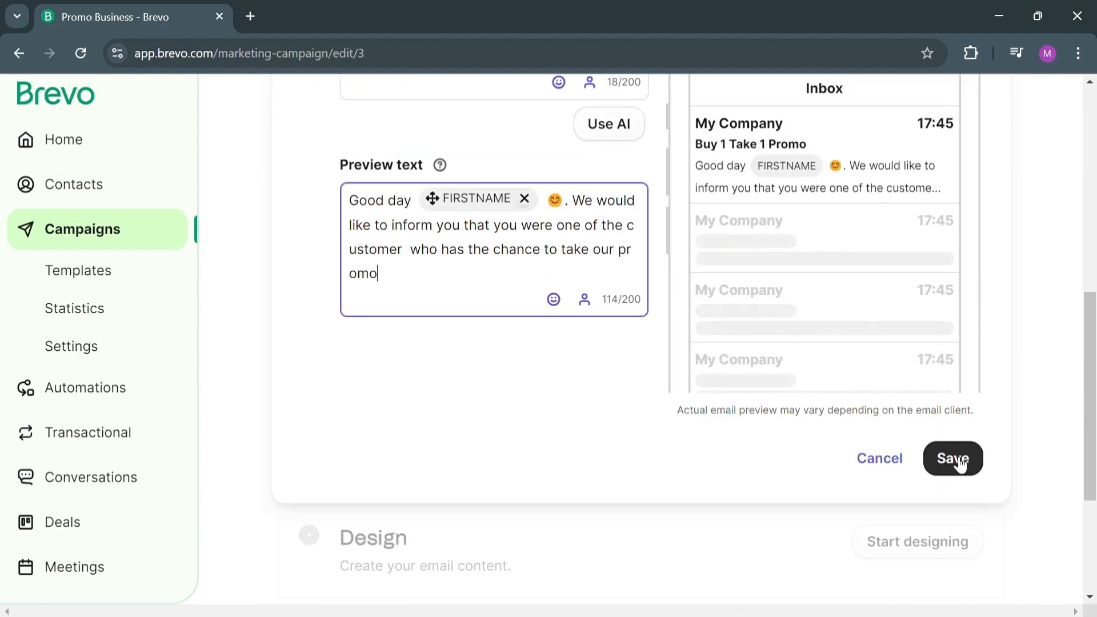
{"action": "left_click", "coordinate": [959, 462]}
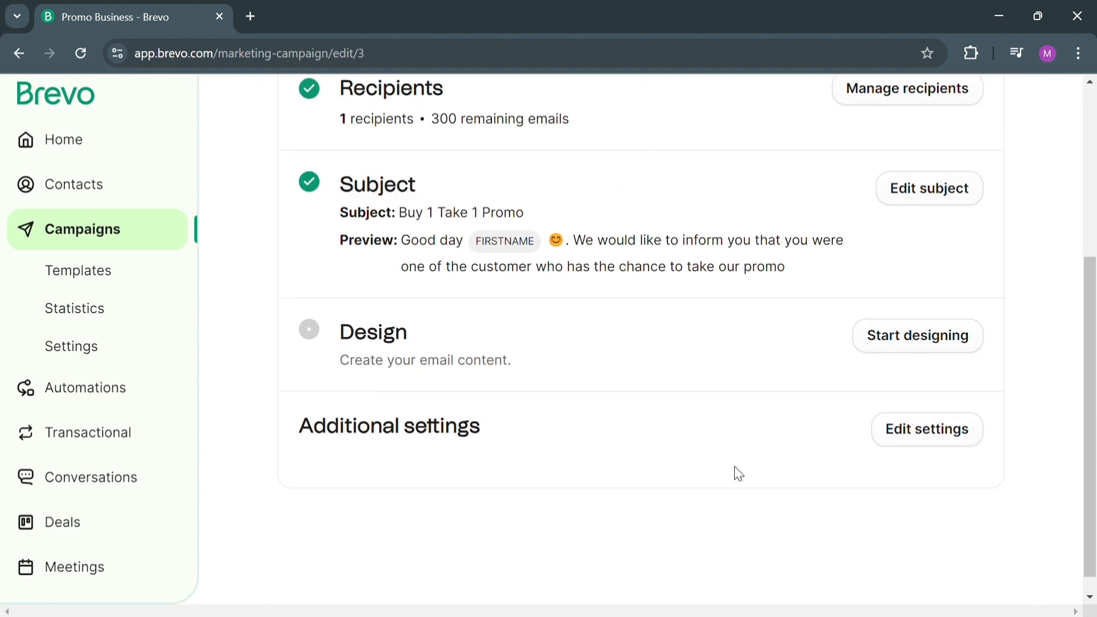
Start designing the campaign email and look through the Template Gallery and existing campaign templates.
{"action": "left_click", "coordinate": [927, 343]}
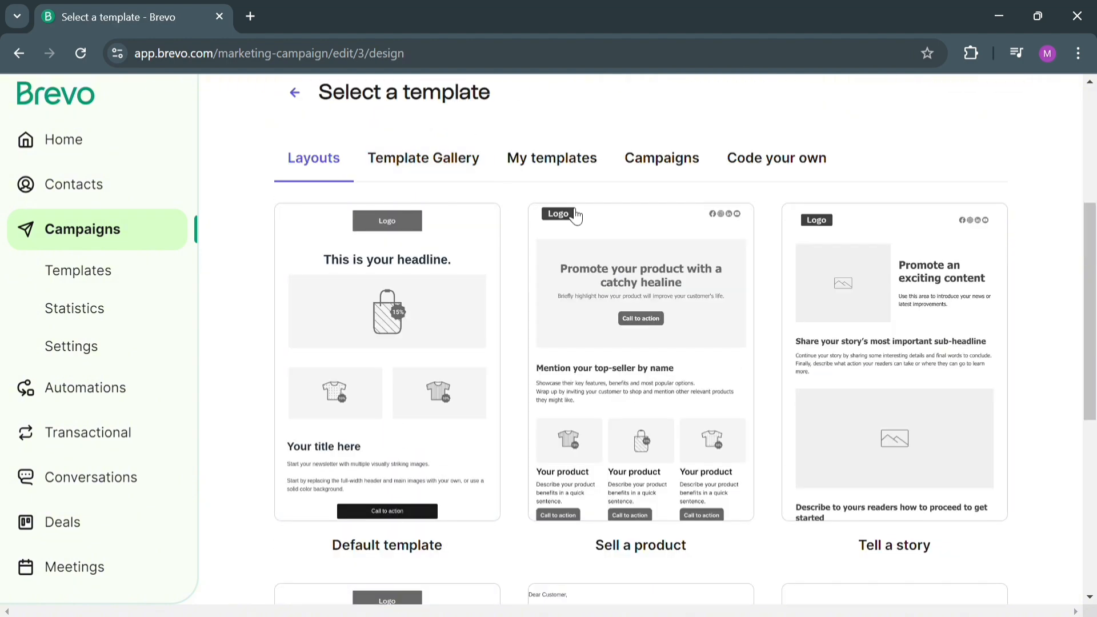
{"action": "left_click", "coordinate": [404, 174]}
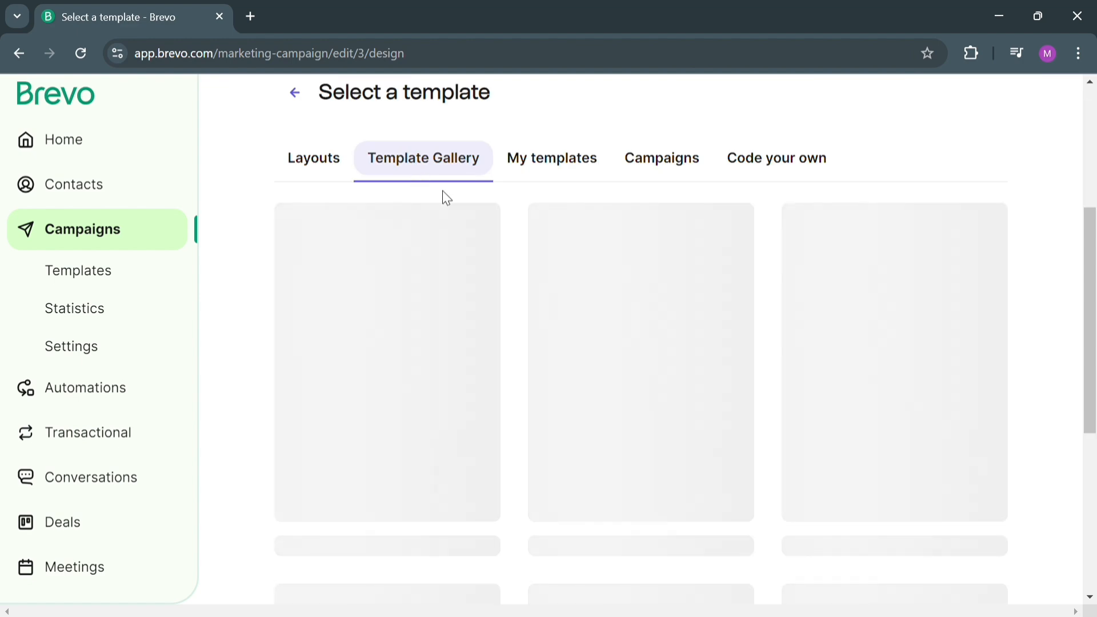
{"action": "scroll", "coordinate": [617, 399], "scroll_direction": "down", "scroll_amount": 5}
{"action": "scroll", "coordinate": [451, 429], "scroll_direction": "up", "scroll_amount": 5}
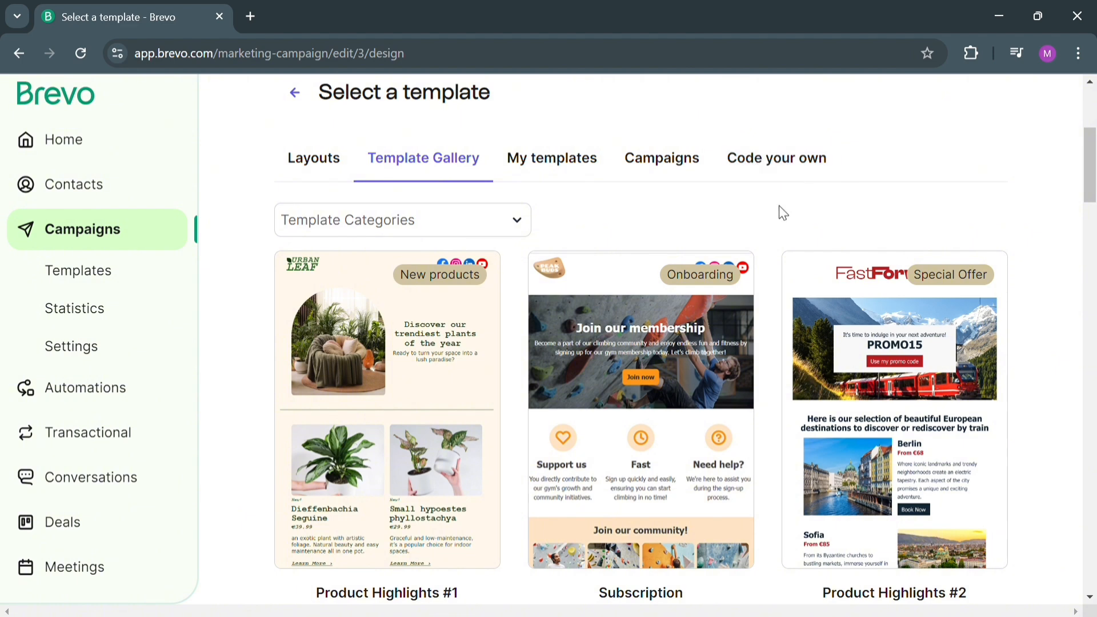
{"action": "left_click", "coordinate": [657, 166]}
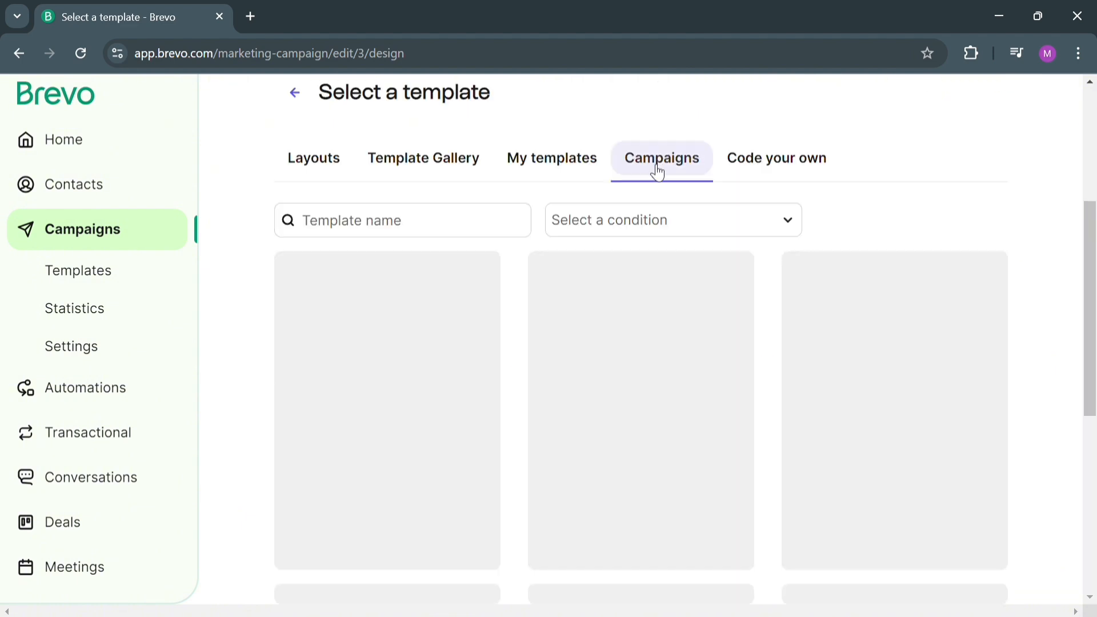
{"action": "scroll", "coordinate": [343, 411], "scroll_direction": "down", "scroll_amount": 2}
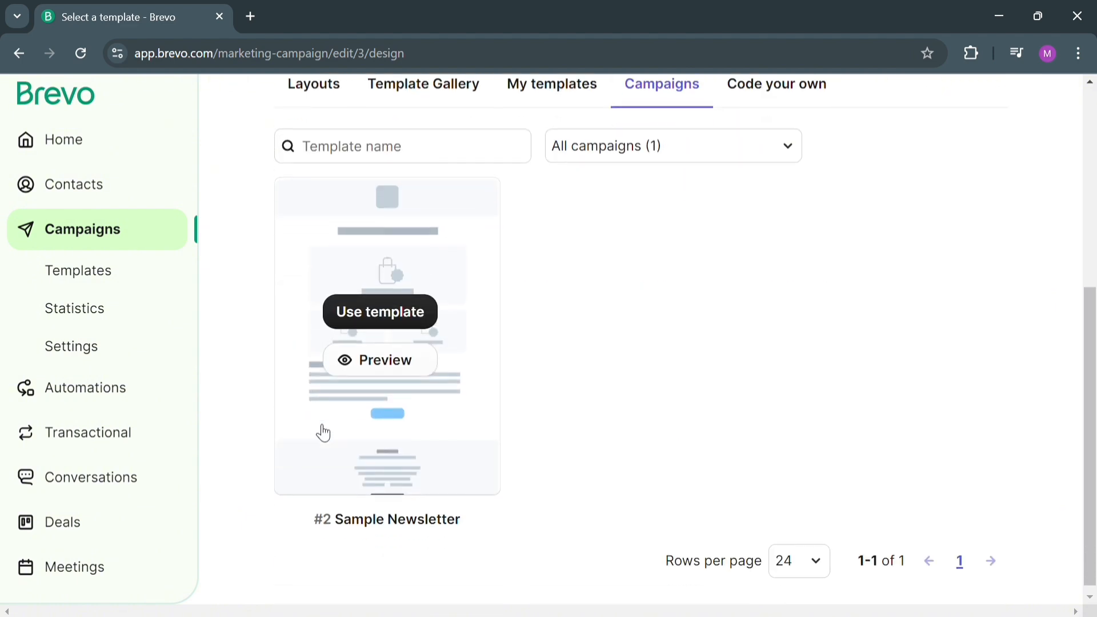
{"action": "scroll", "coordinate": [377, 434], "scroll_direction": "up", "scroll_amount": 6}
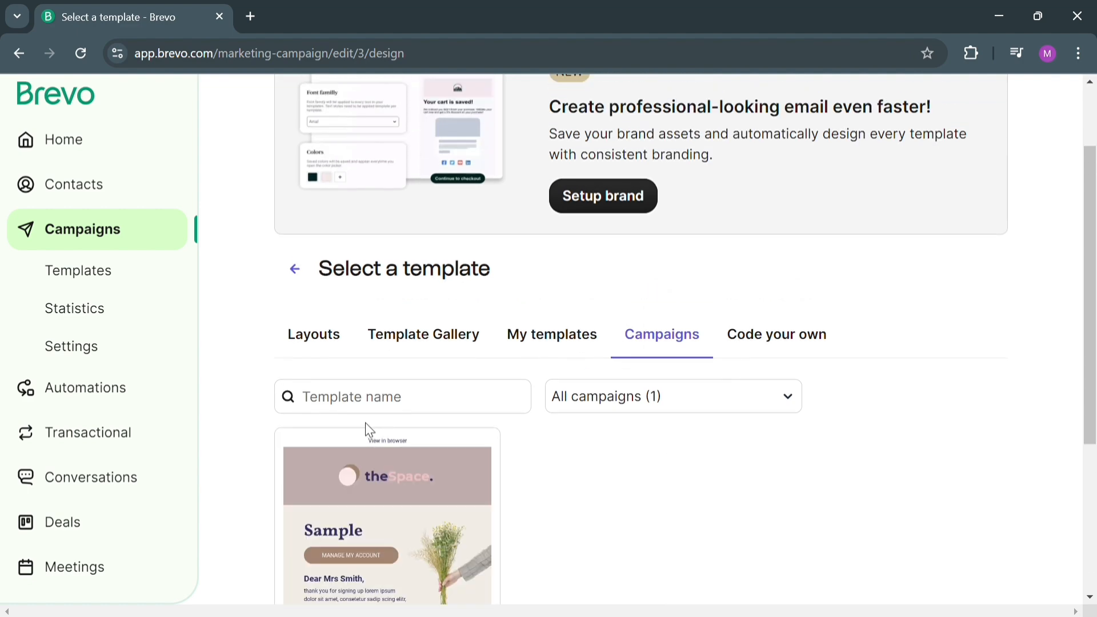
Use the Default template from the layouts as the campaign's email design.
{"action": "left_click", "coordinate": [335, 420]}
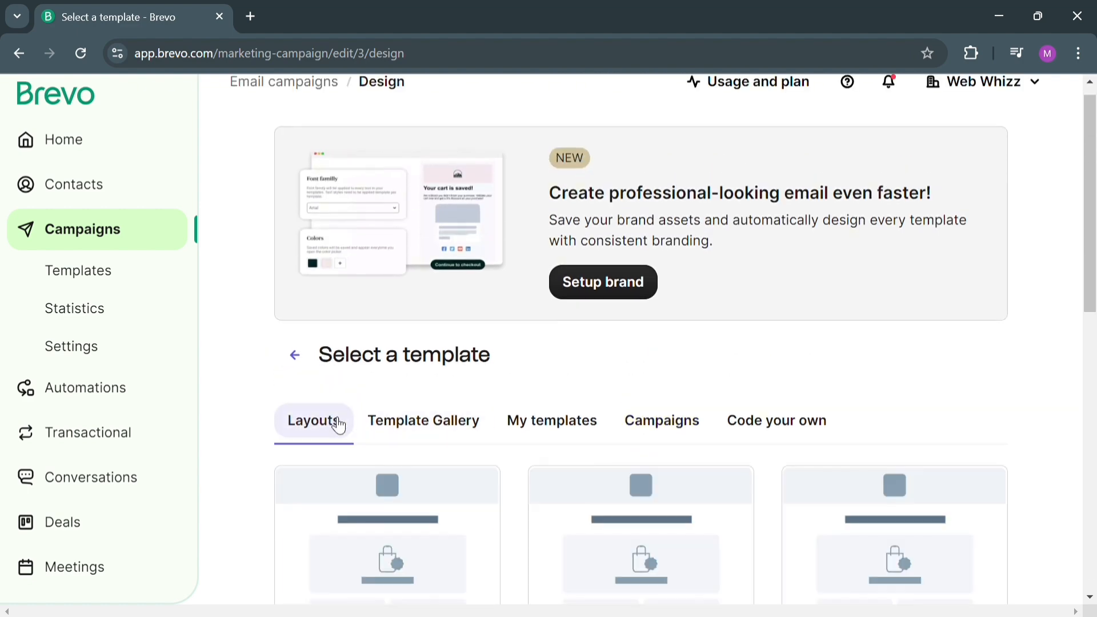
{"action": "scroll", "coordinate": [491, 411], "scroll_direction": "down", "scroll_amount": 6}
{"action": "mouse_move", "coordinate": [392, 269]}
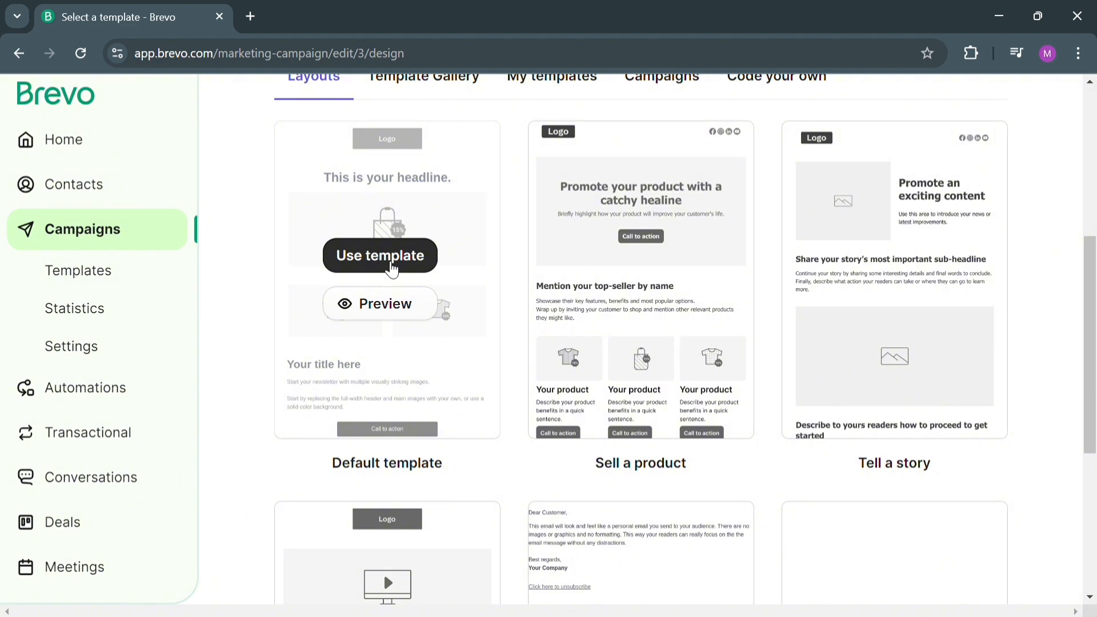
{"action": "left_click", "coordinate": [392, 269]}
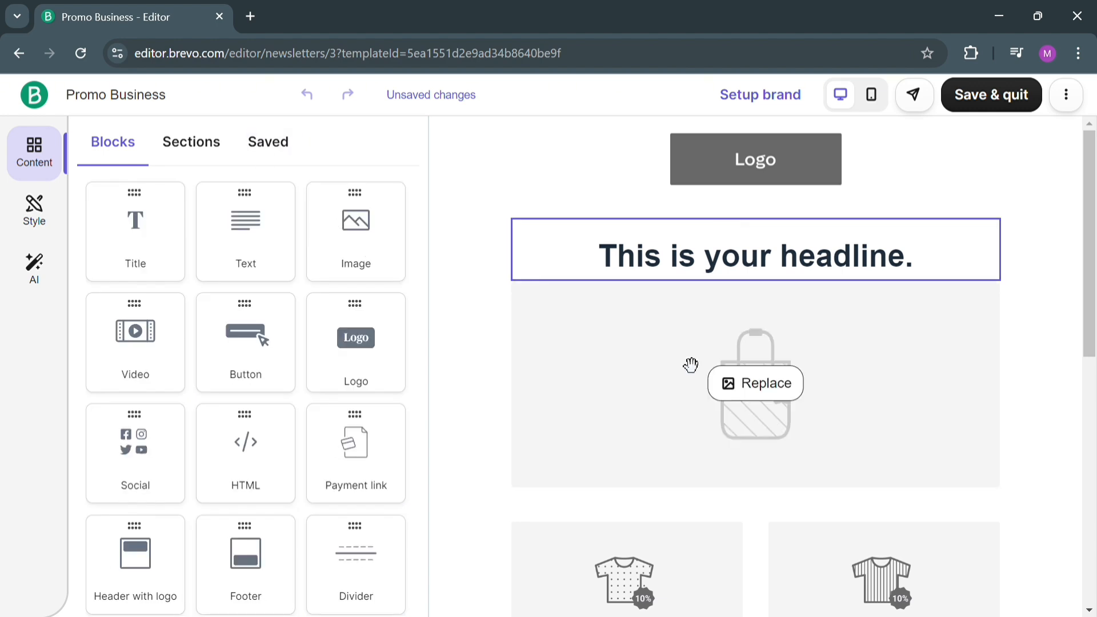
Replace the email's headline text with "PROMO ALERT!!!".
{"action": "left_click", "coordinate": [669, 264]}
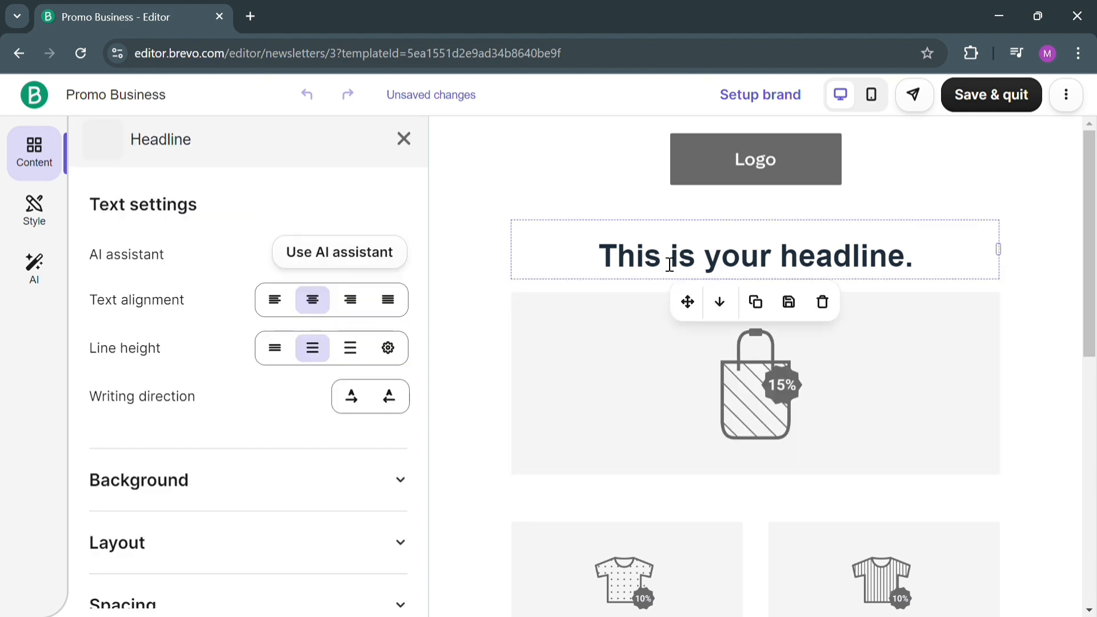
{"action": "left_click", "coordinate": [638, 264]}
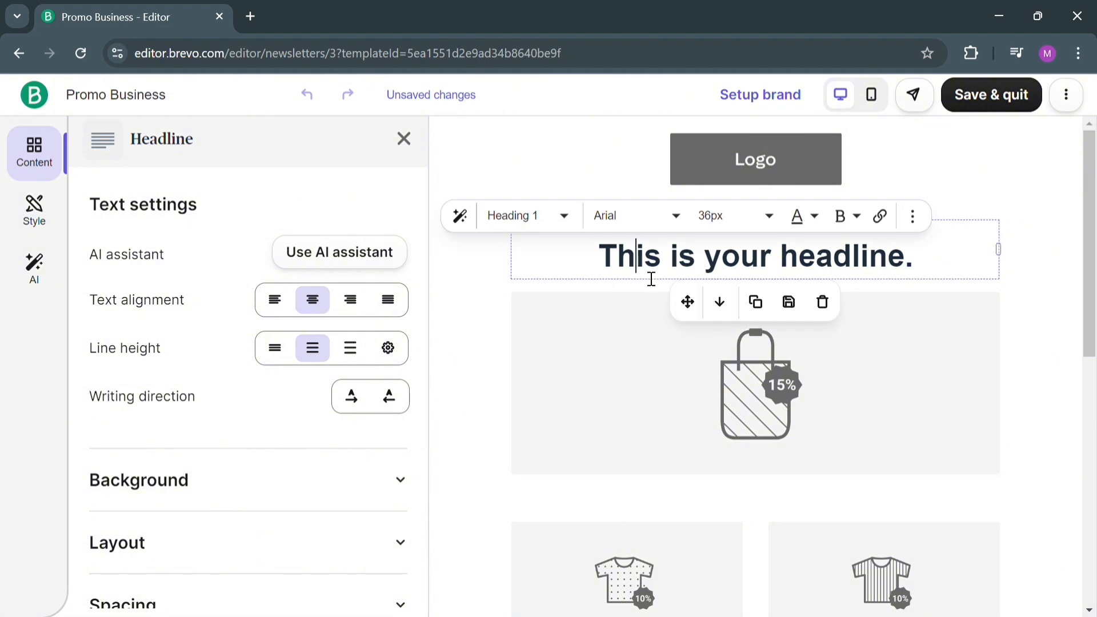
{"action": "triple_click", "coordinate": [638, 263]}
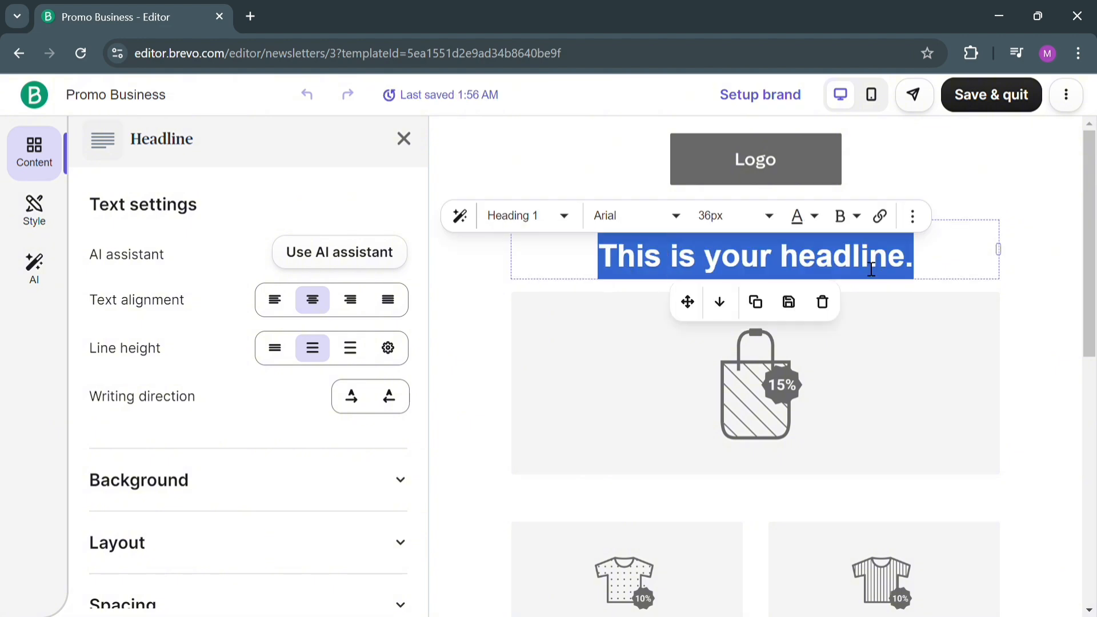
{"action": "type", "text": "PROMO AL"}
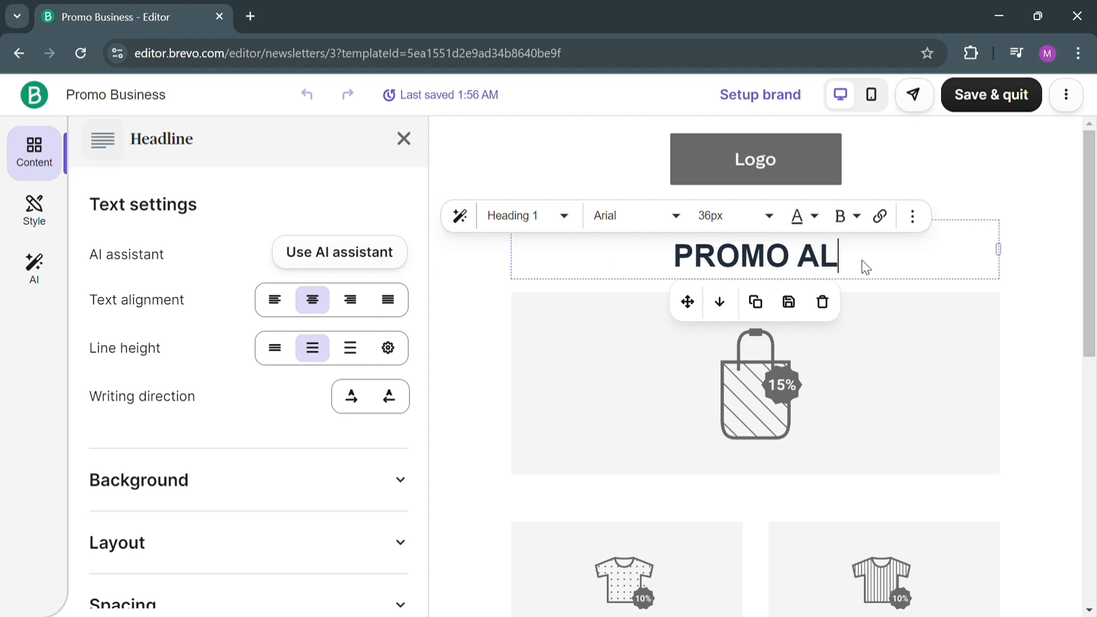
{"action": "type", "text": "ERT"}
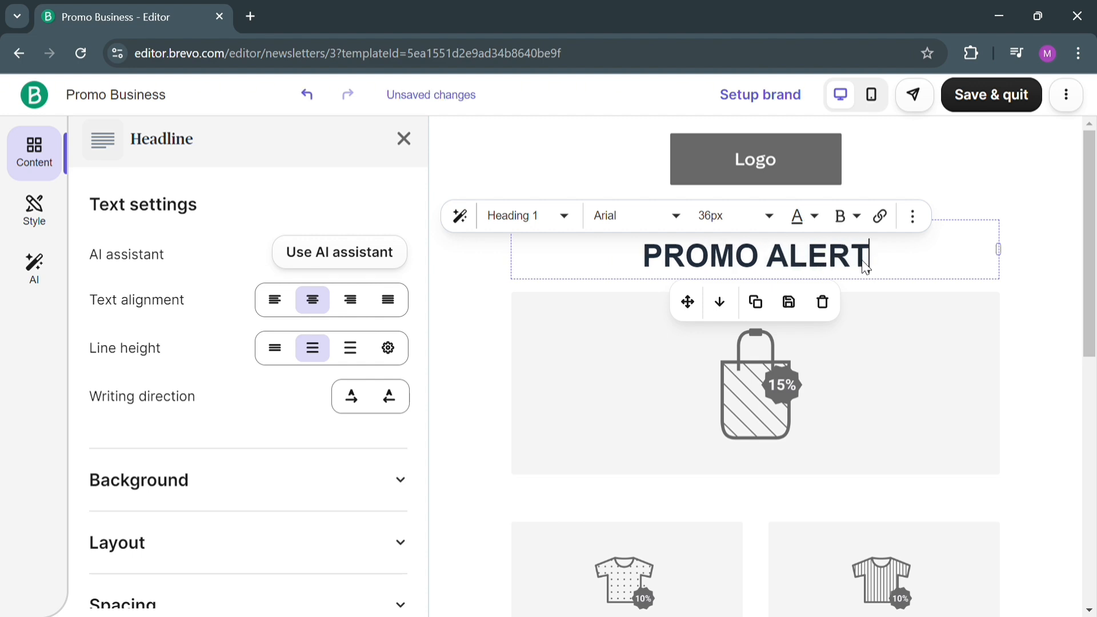
{"action": "type", "text": "!!!"}
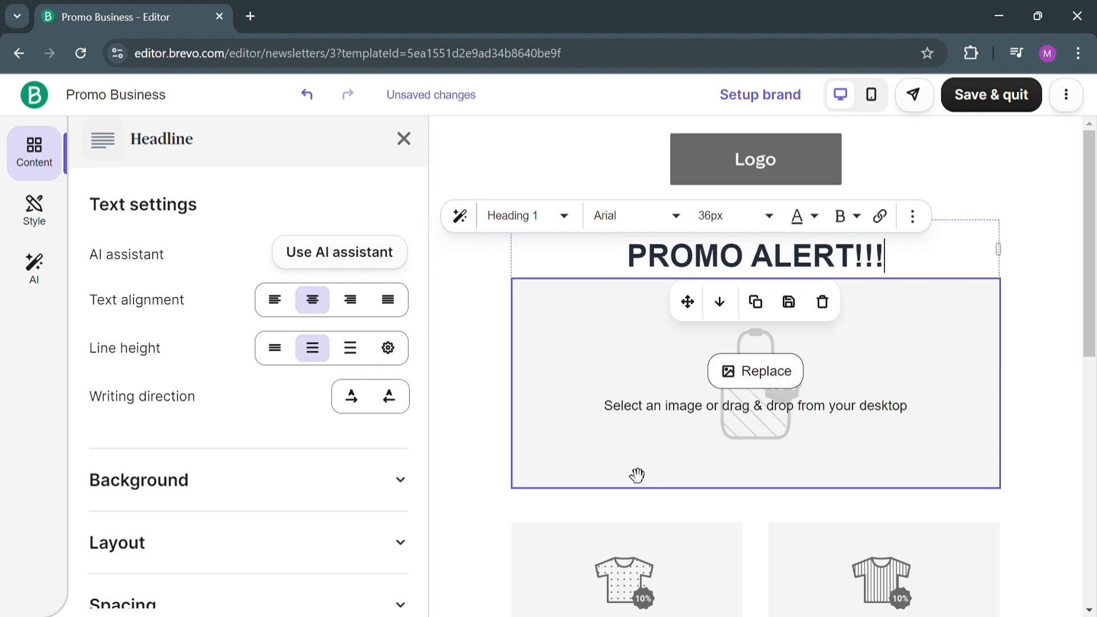
Examine the template's blocks, including the logo, and the large bag image's settings with its Layout options.
{"action": "left_click", "coordinate": [509, 385]}
{"action": "scroll", "coordinate": [888, 234], "scroll_direction": "down", "scroll_amount": 5}
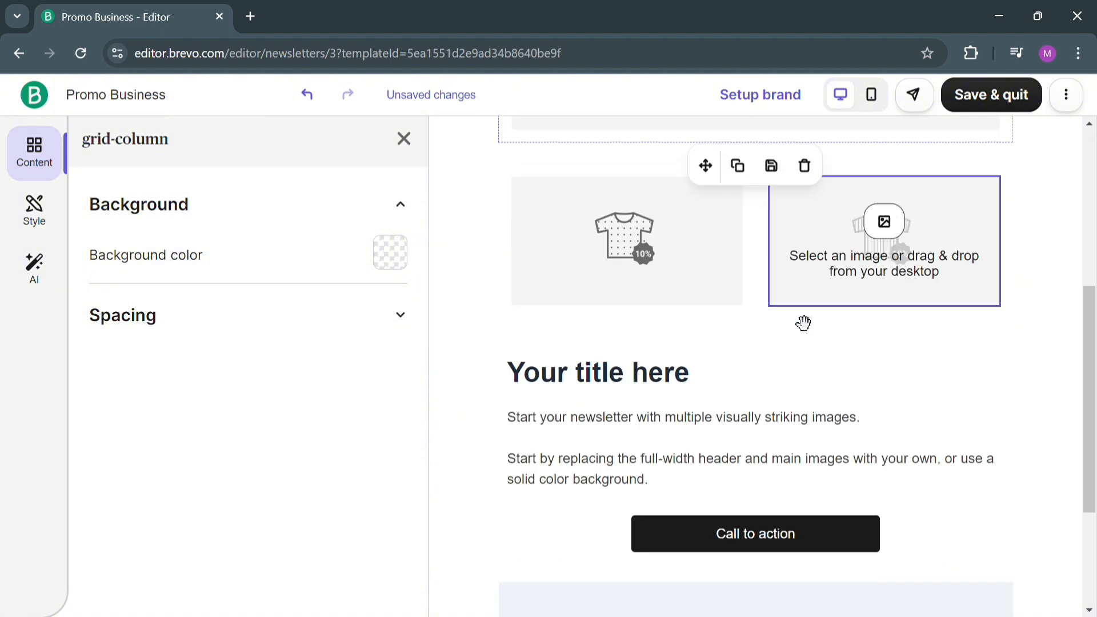
{"action": "scroll", "coordinate": [803, 323], "scroll_direction": "up", "scroll_amount": 5}
{"action": "left_click", "coordinate": [732, 177]}
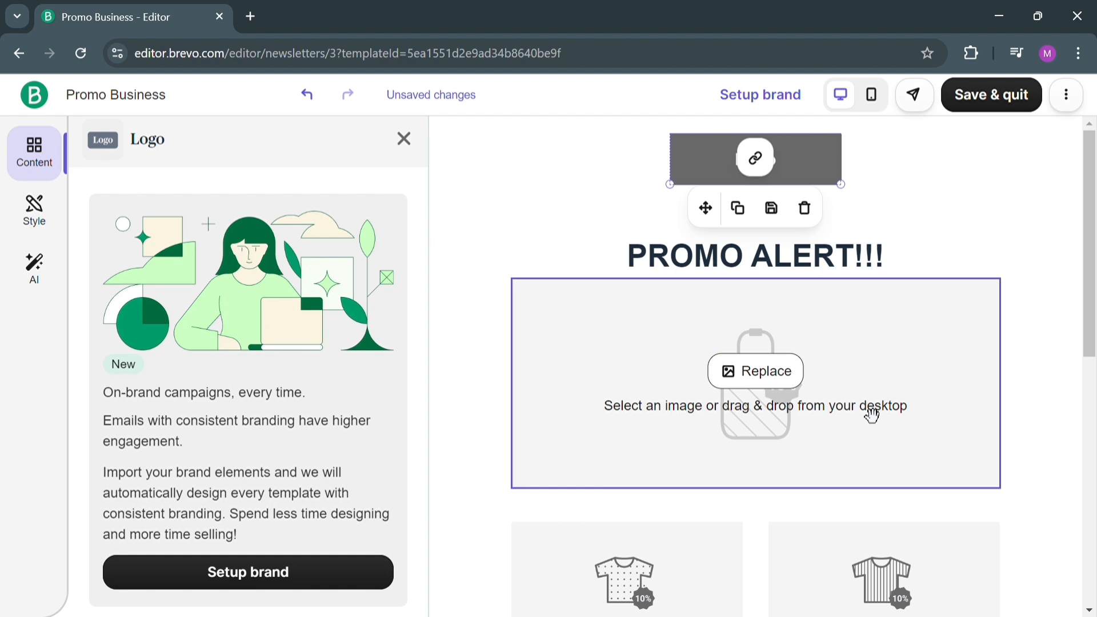
{"action": "left_click", "coordinate": [966, 380]}
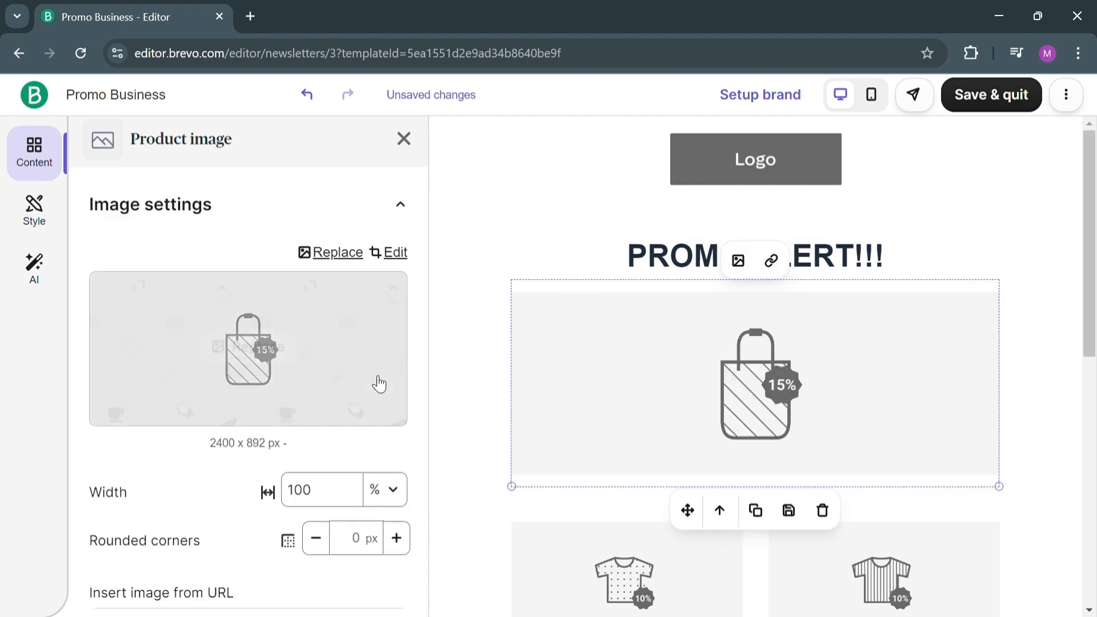
{"action": "scroll", "coordinate": [201, 516], "scroll_direction": "down", "scroll_amount": 3}
{"action": "scroll", "coordinate": [201, 515], "scroll_direction": "down", "scroll_amount": 4}
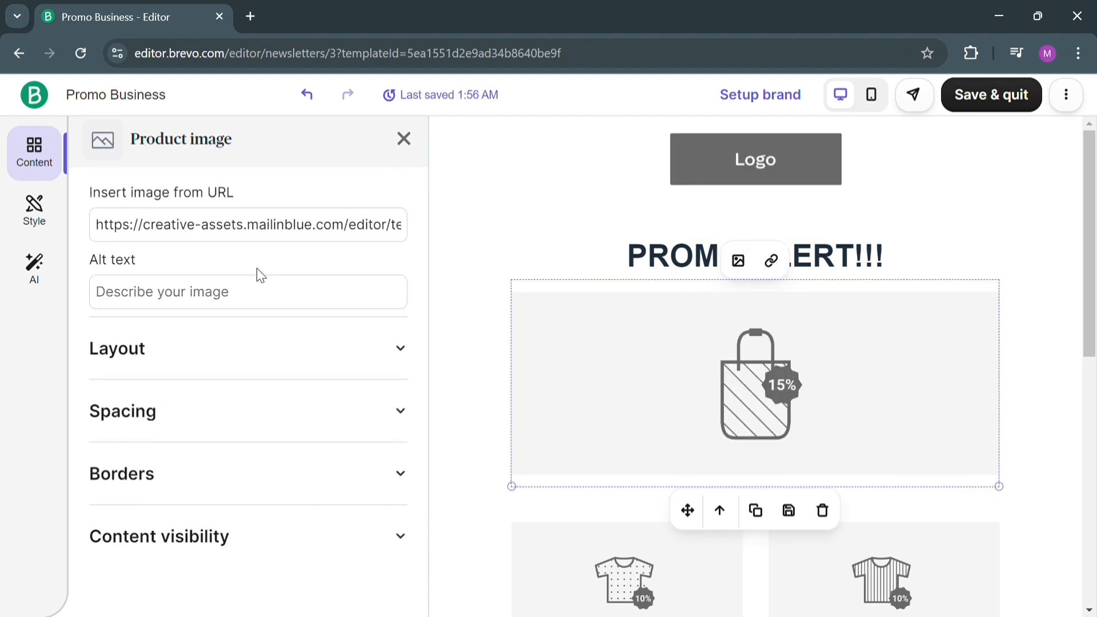
{"action": "left_click", "coordinate": [323, 361]}
{"action": "scroll", "coordinate": [310, 367], "scroll_direction": "down", "scroll_amount": 1}
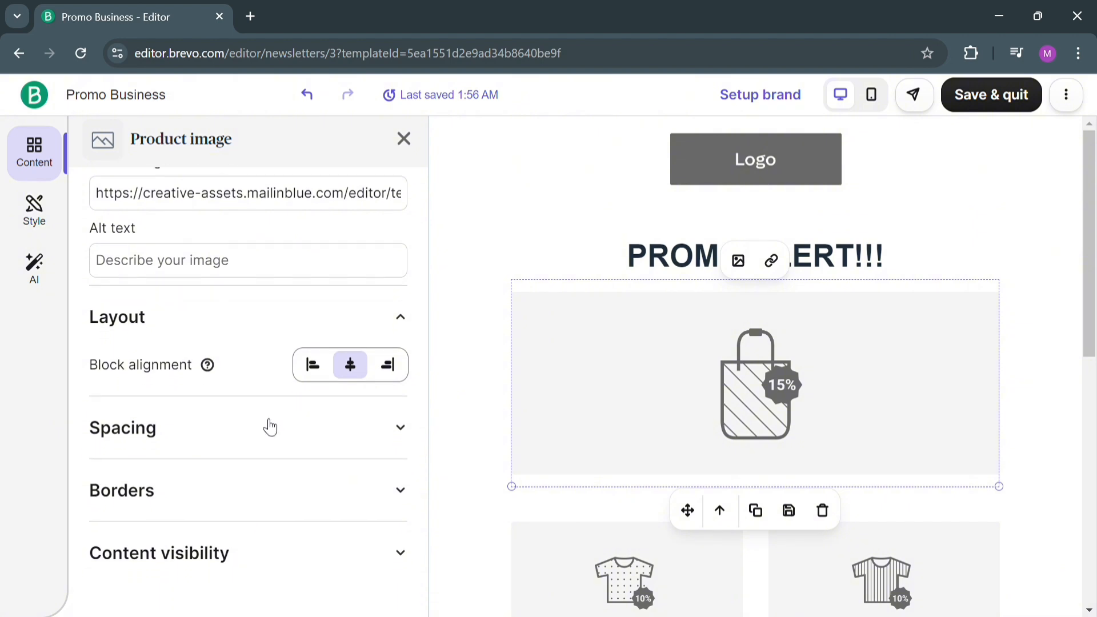
Move the large bag image block below the row of two T-shirt images.
{"action": "scroll", "coordinate": [804, 339], "scroll_direction": "down", "scroll_amount": 3}
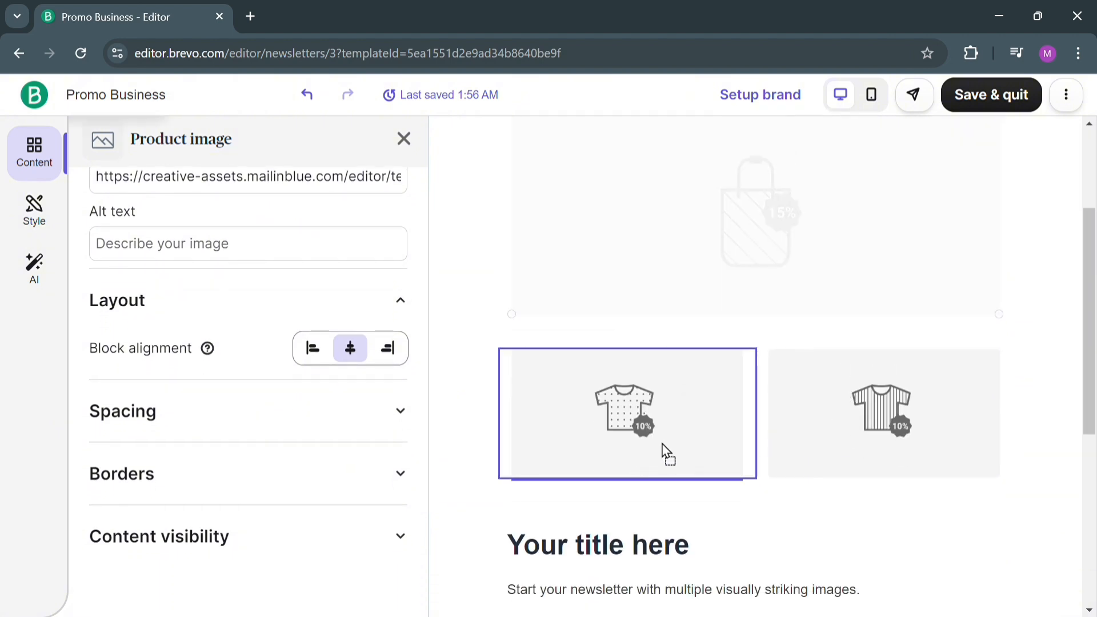
{"action": "left_click_drag", "start_coordinate": [661, 444], "coordinate": [770, 503]}
{"action": "scroll", "coordinate": [772, 503], "scroll_direction": "up", "scroll_amount": 3}
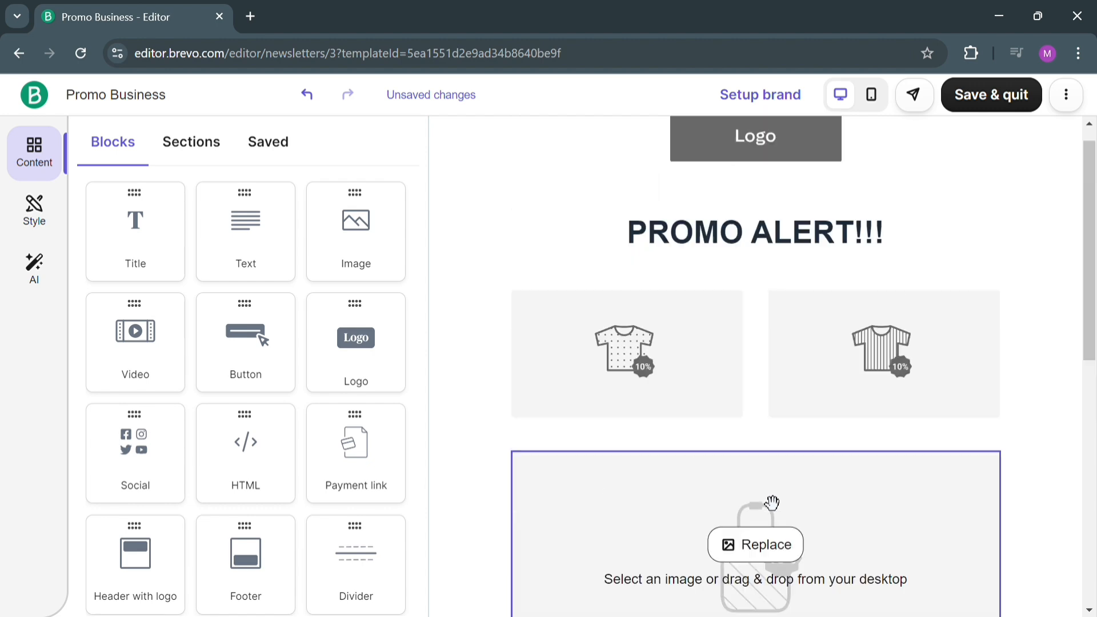
Open the stock images for replacing the first T-shirt placeholder and search for "CLOTHES".
{"action": "mouse_move", "coordinate": [695, 443]}
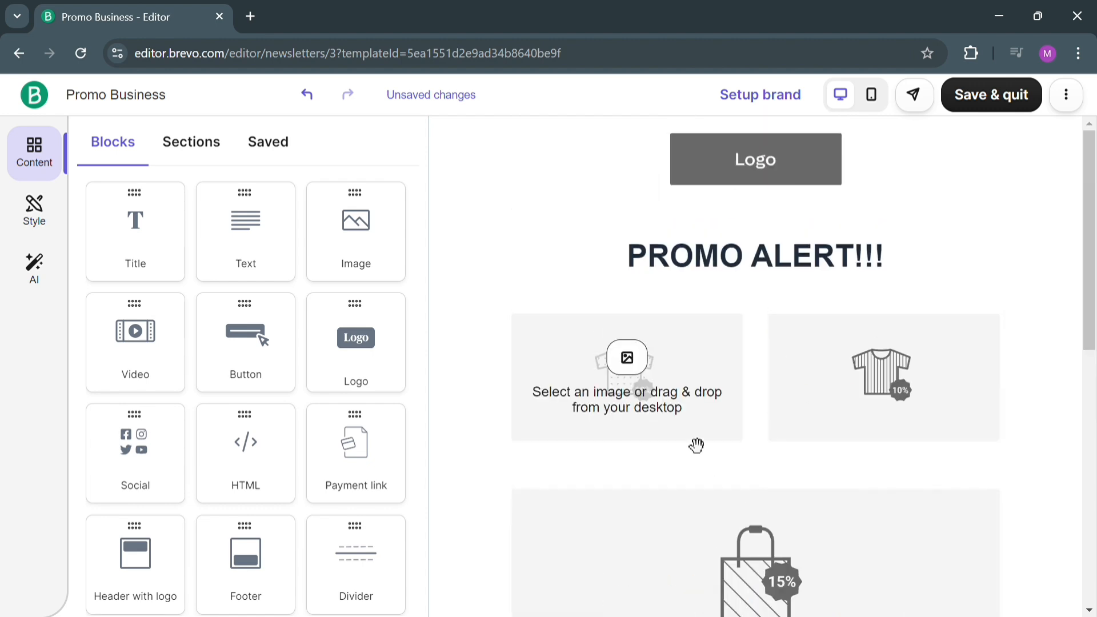
{"action": "left_click", "coordinate": [628, 360]}
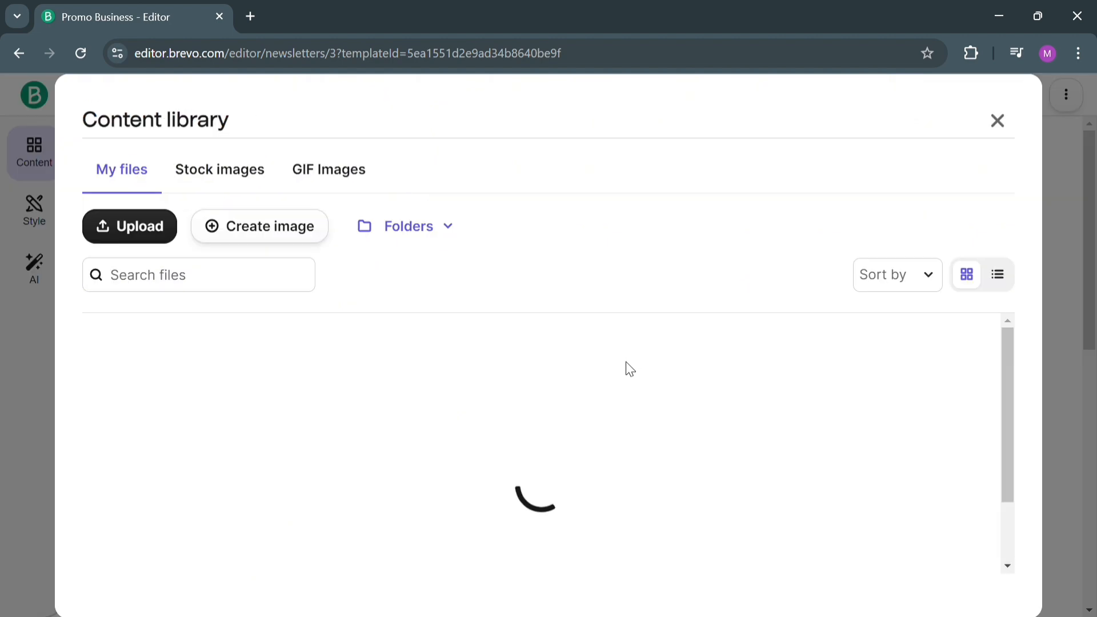
{"action": "left_click", "coordinate": [239, 182]}
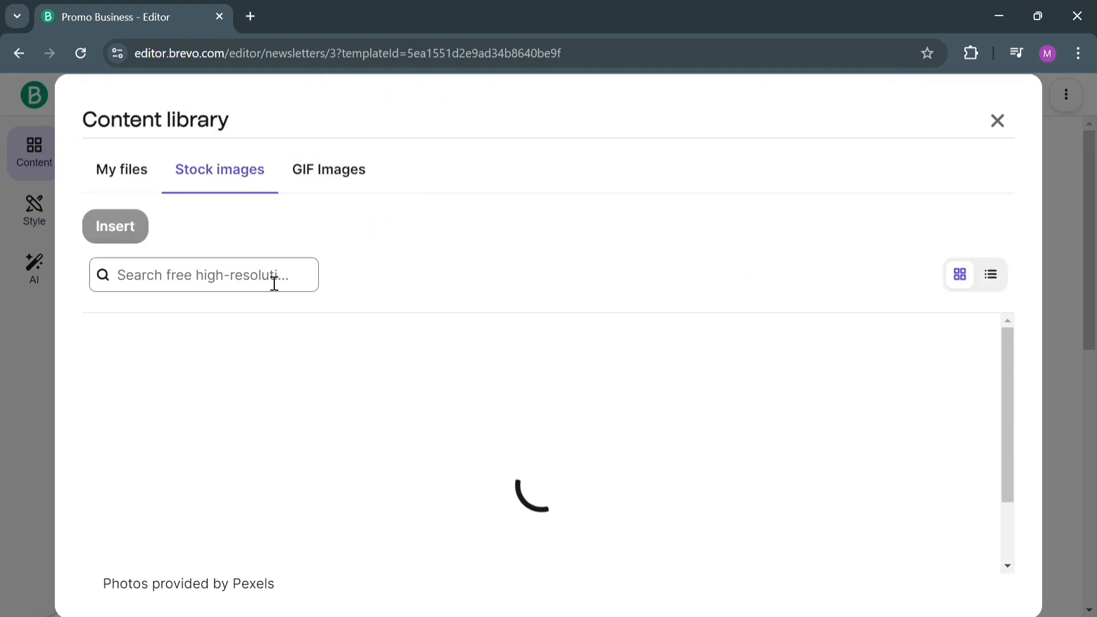
{"action": "scroll", "coordinate": [348, 435], "scroll_direction": "down", "scroll_amount": 15}
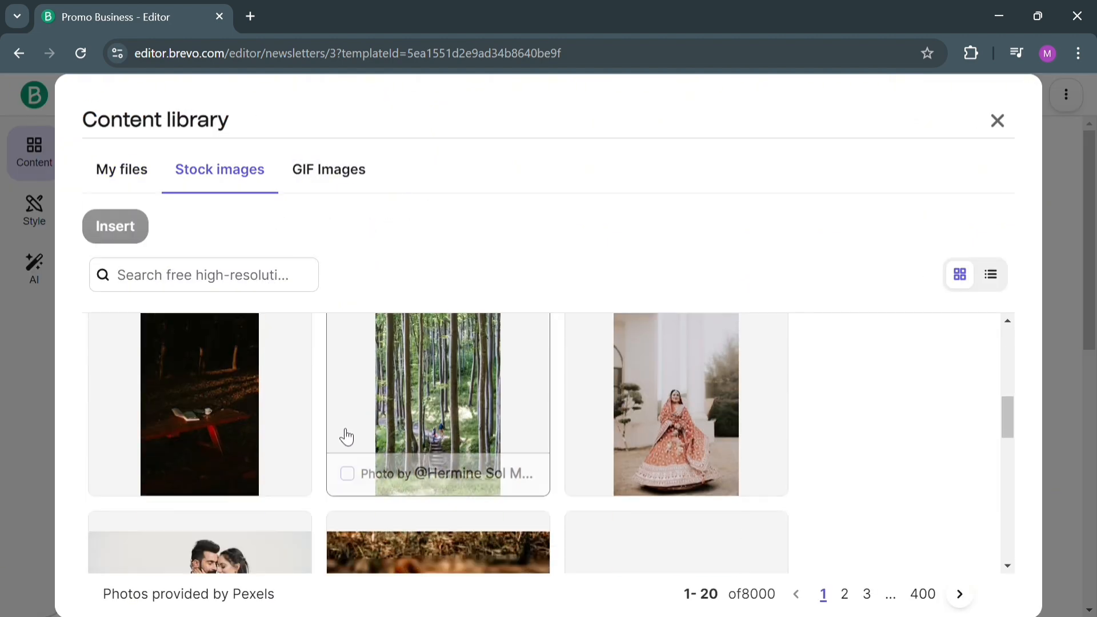
{"action": "scroll", "coordinate": [377, 456], "scroll_direction": "up", "scroll_amount": 2}
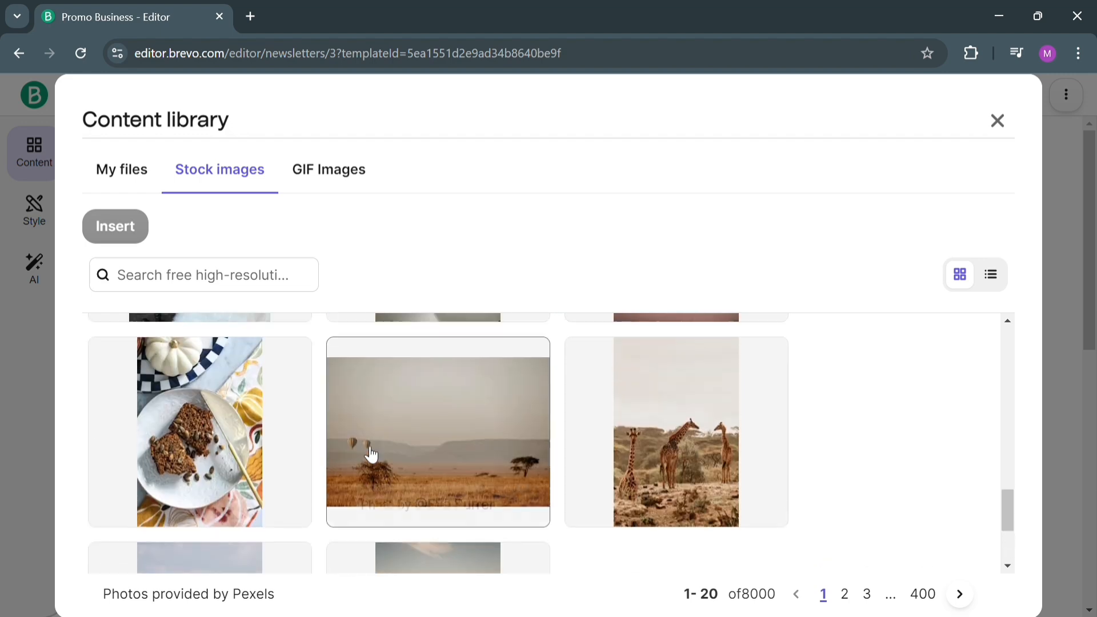
{"action": "left_click", "coordinate": [274, 289]}
{"action": "type", "text": "CLOTHES"}
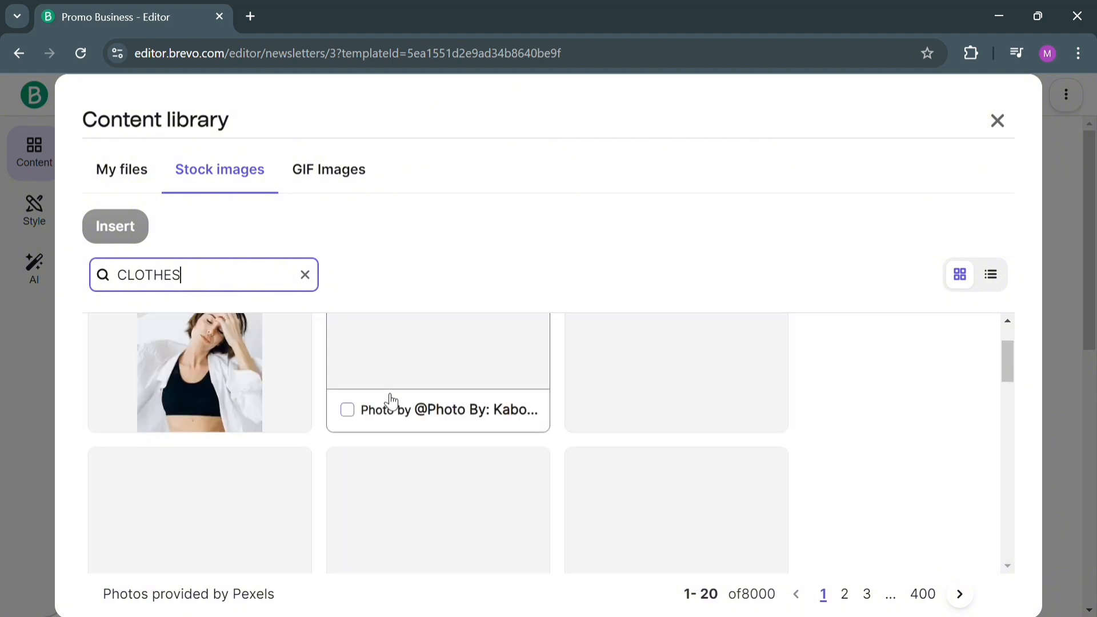
Insert the boxed collared-shirt photo from the second page of stock results in place of the first T-shirt placeholder.
{"action": "scroll", "coordinate": [392, 402], "scroll_direction": "down", "scroll_amount": 2}
{"action": "left_click", "coordinate": [497, 457]}
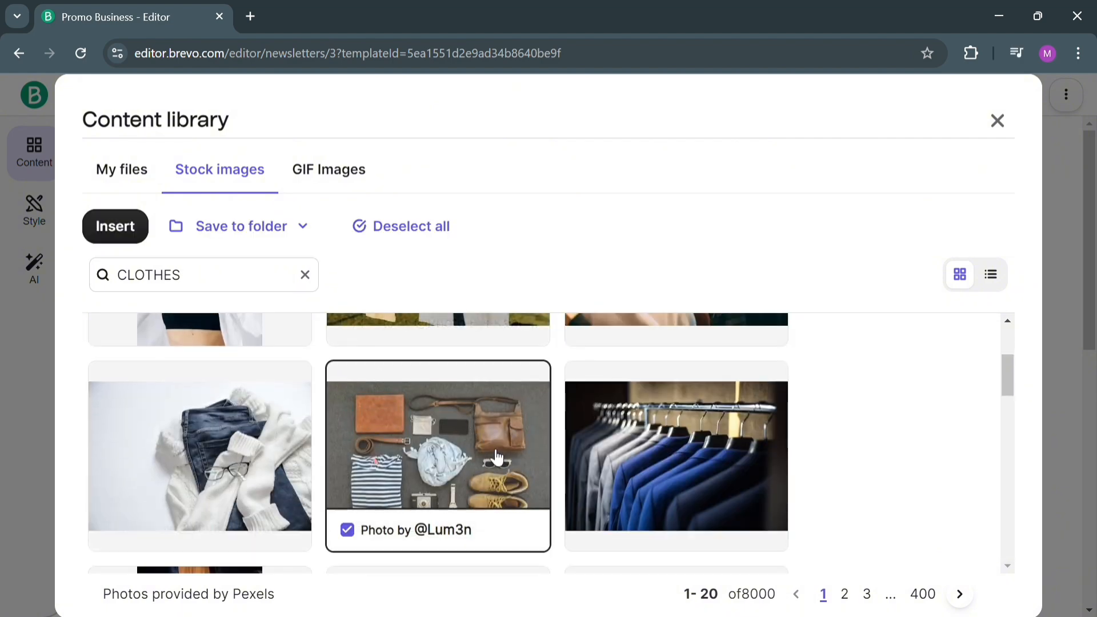
{"action": "left_click", "coordinate": [672, 444]}
{"action": "scroll", "coordinate": [813, 421], "scroll_direction": "down", "scroll_amount": 8}
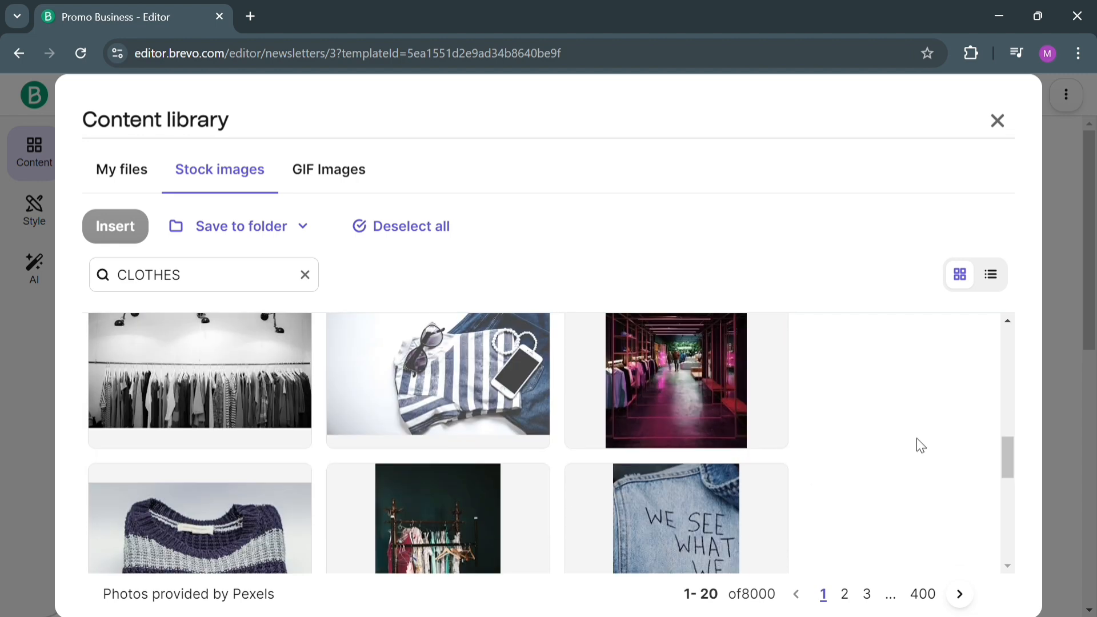
{"action": "left_click", "coordinate": [959, 595]}
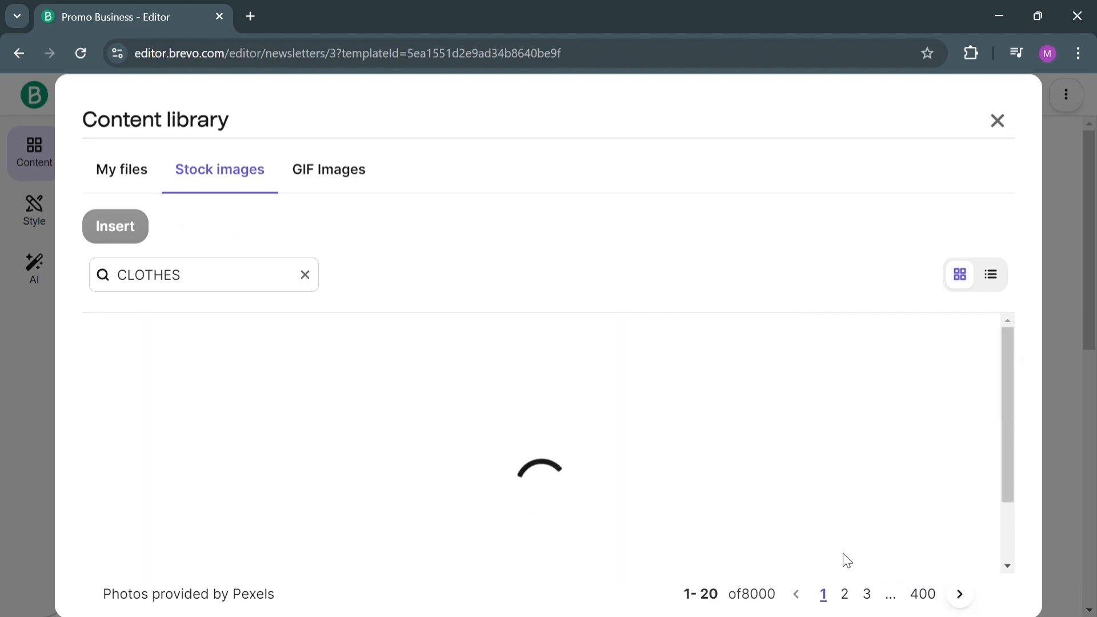
{"action": "left_click", "coordinate": [748, 468]}
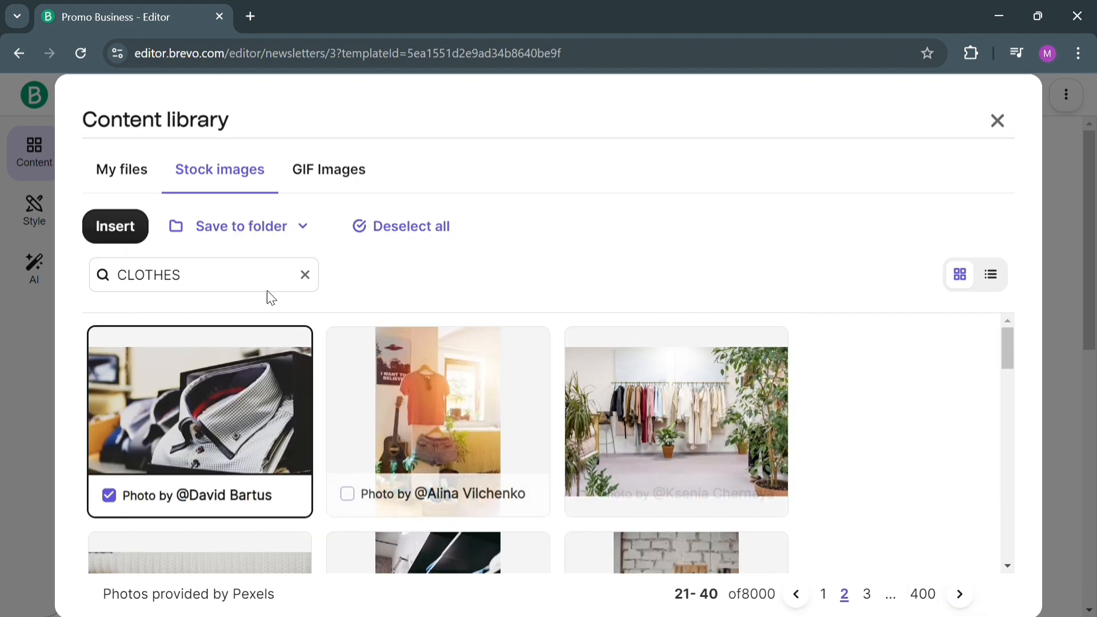
{"action": "left_click", "coordinate": [150, 229]}
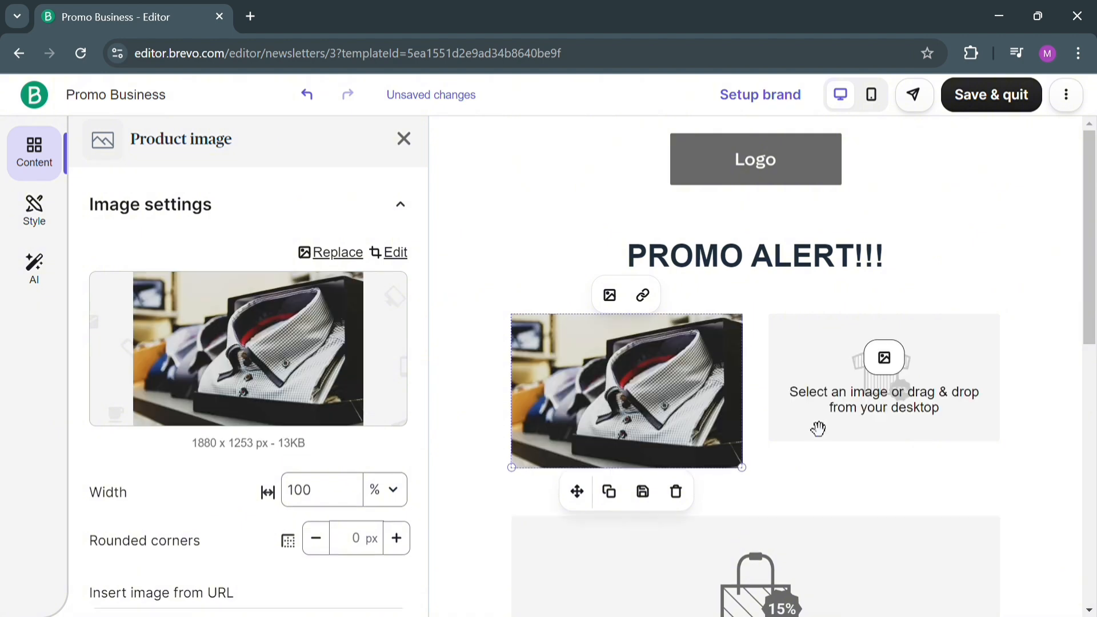
Open the stock images for replacing the second T-shirt placeholder and search for "CLOTHES".
{"action": "left_click", "coordinate": [871, 436]}
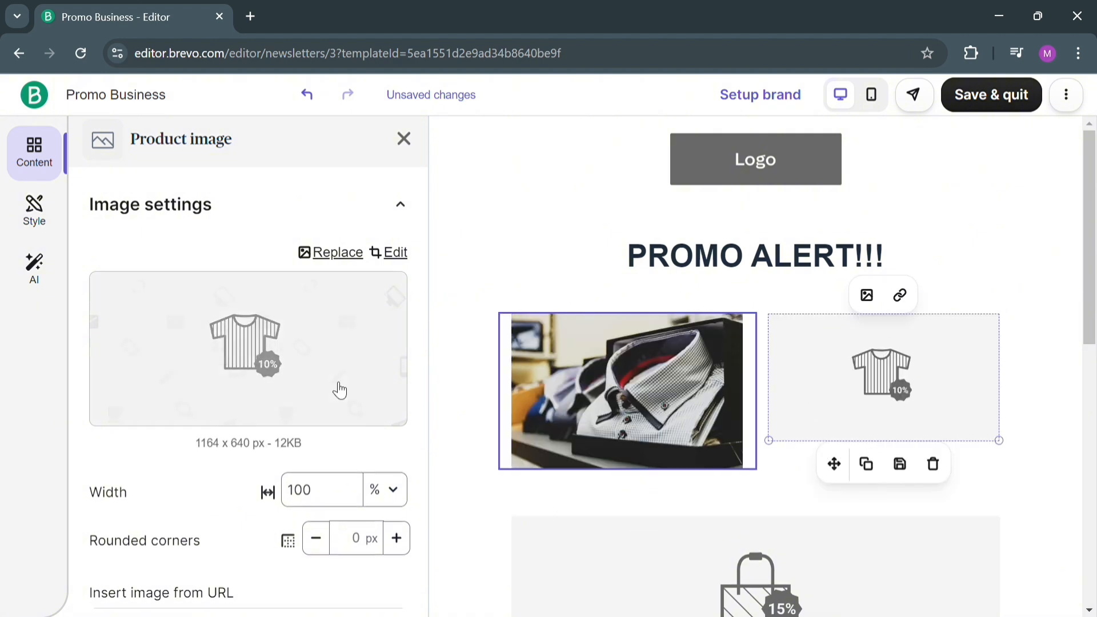
{"action": "left_click", "coordinate": [305, 393]}
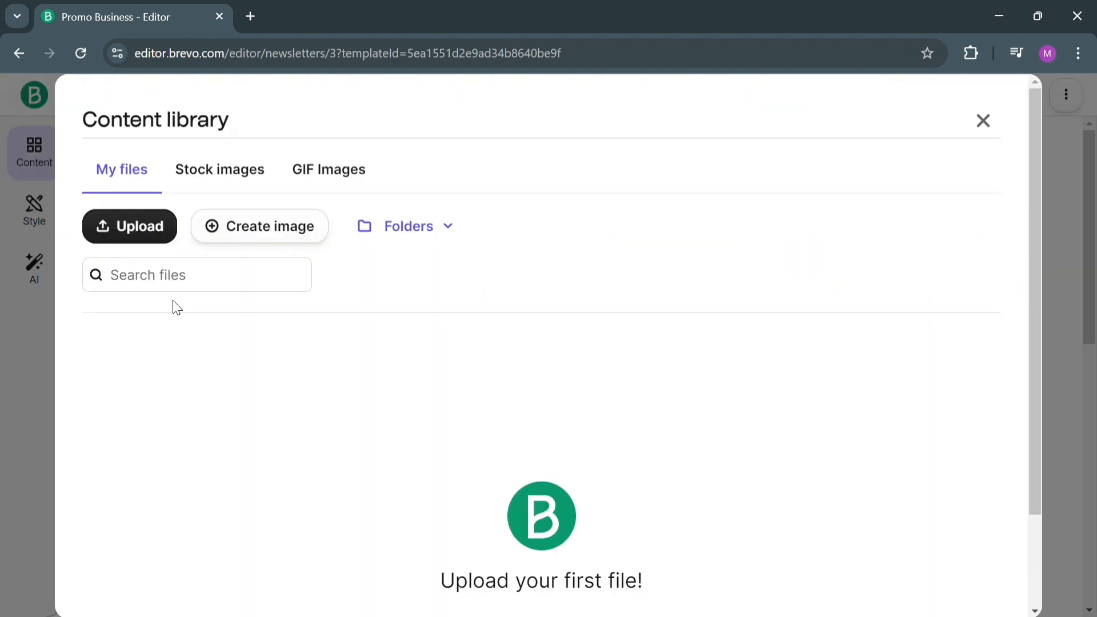
{"action": "left_click", "coordinate": [221, 170]}
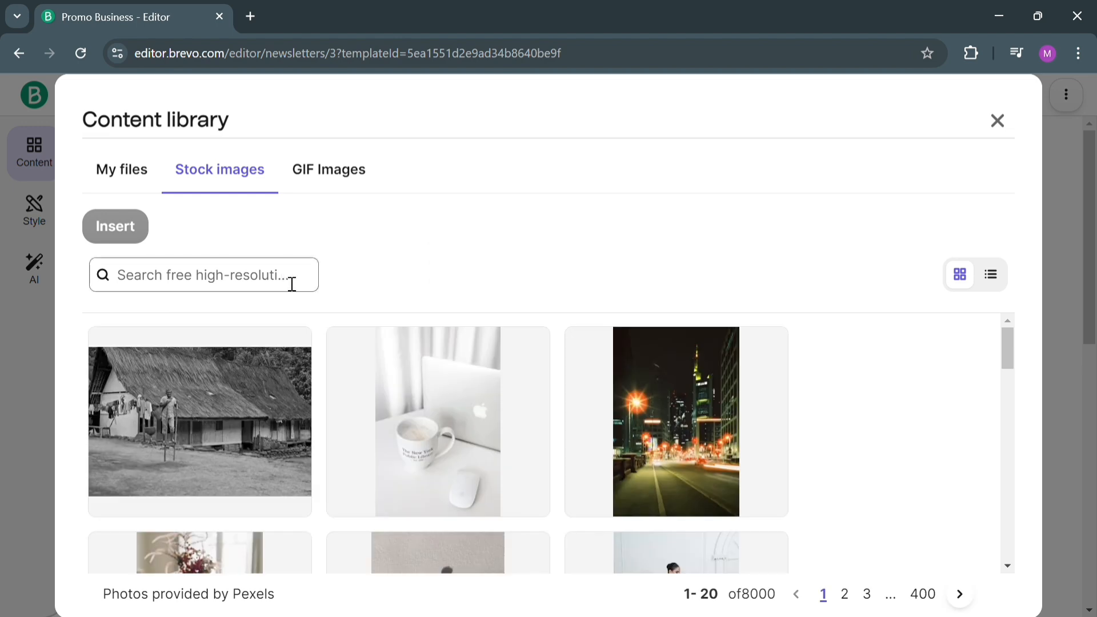
{"action": "left_click", "coordinate": [292, 284]}
{"action": "type", "text": "CLOTHES"}
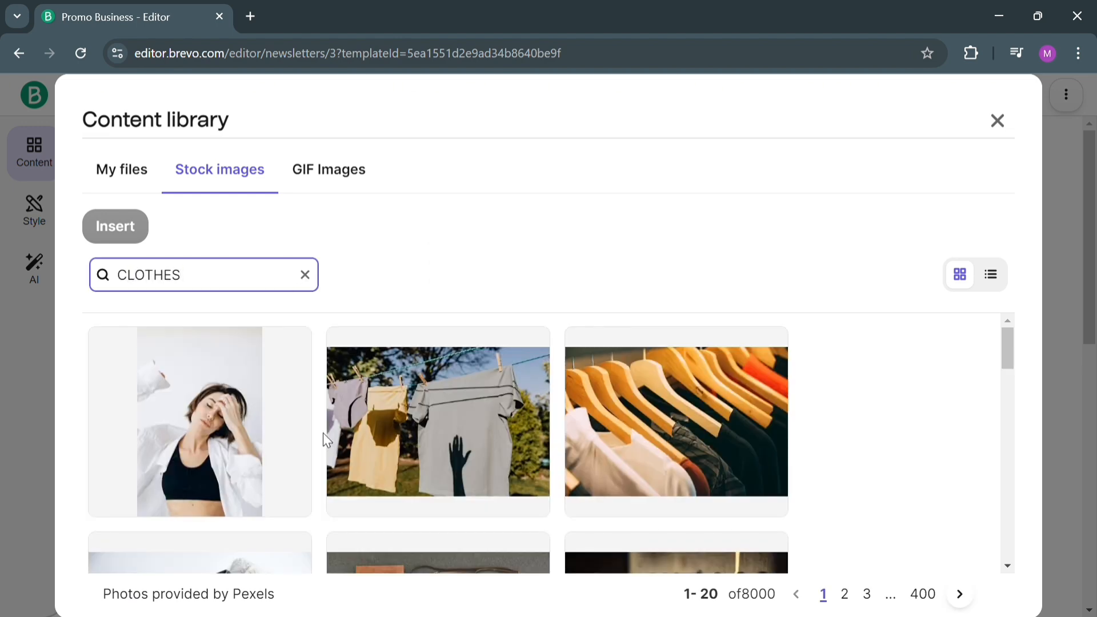
Insert the flat-lay photo of striped shirt, bags and shoes in place of the second T-shirt placeholder.
{"action": "scroll", "coordinate": [489, 427], "scroll_direction": "down", "scroll_amount": 3}
{"action": "scroll", "coordinate": [717, 434], "scroll_direction": "up", "scroll_amount": 3}
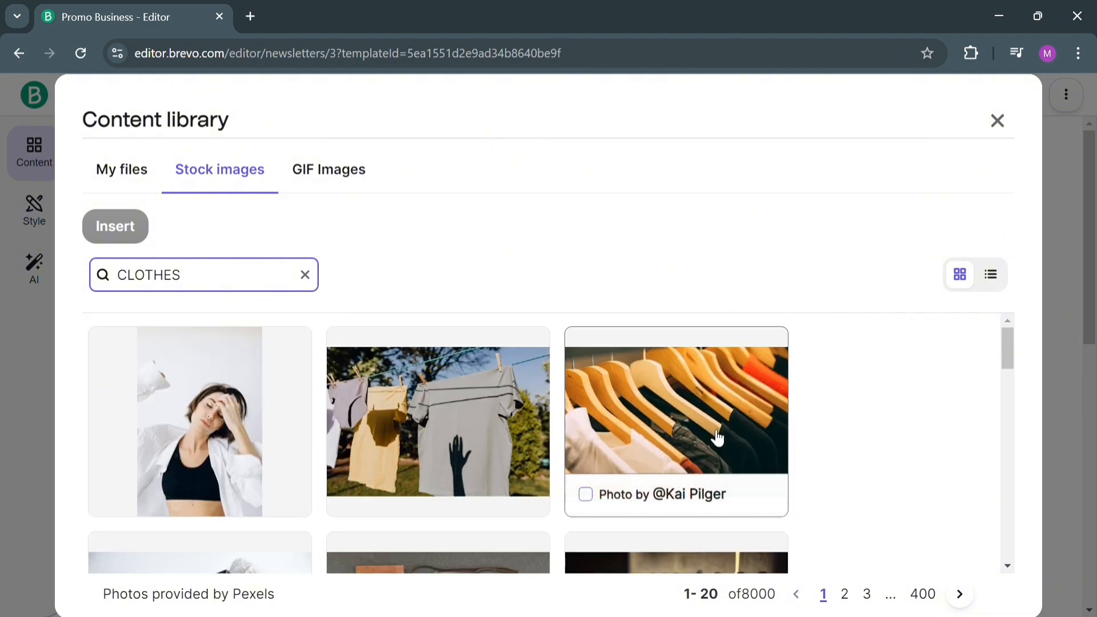
{"action": "scroll", "coordinate": [690, 447], "scroll_direction": "down", "scroll_amount": 4}
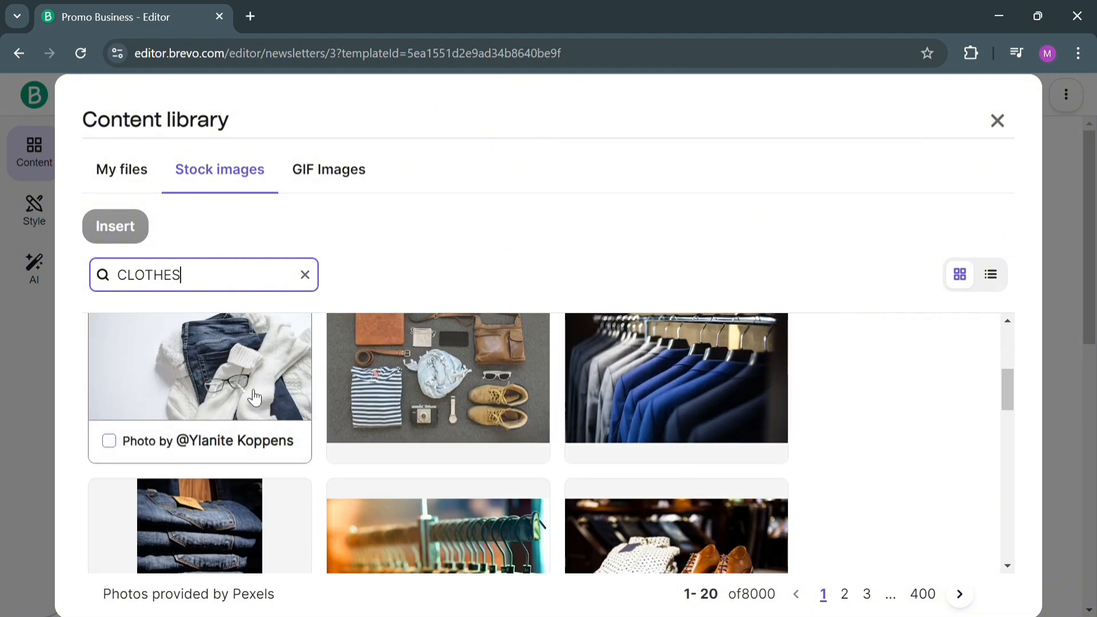
{"action": "left_click", "coordinate": [406, 401]}
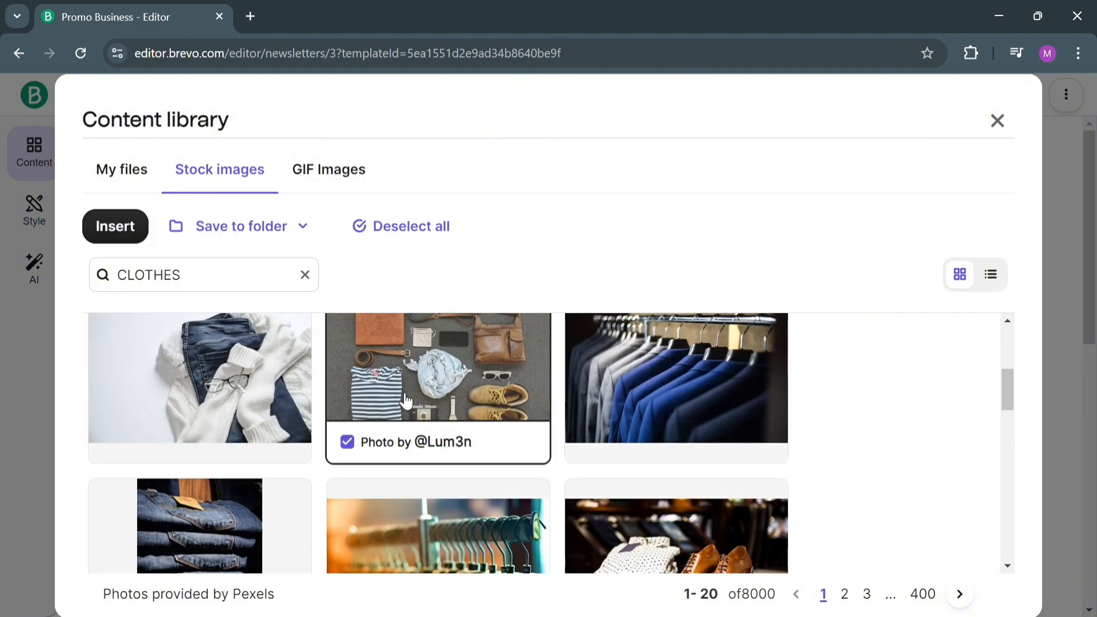
{"action": "left_click", "coordinate": [121, 229]}
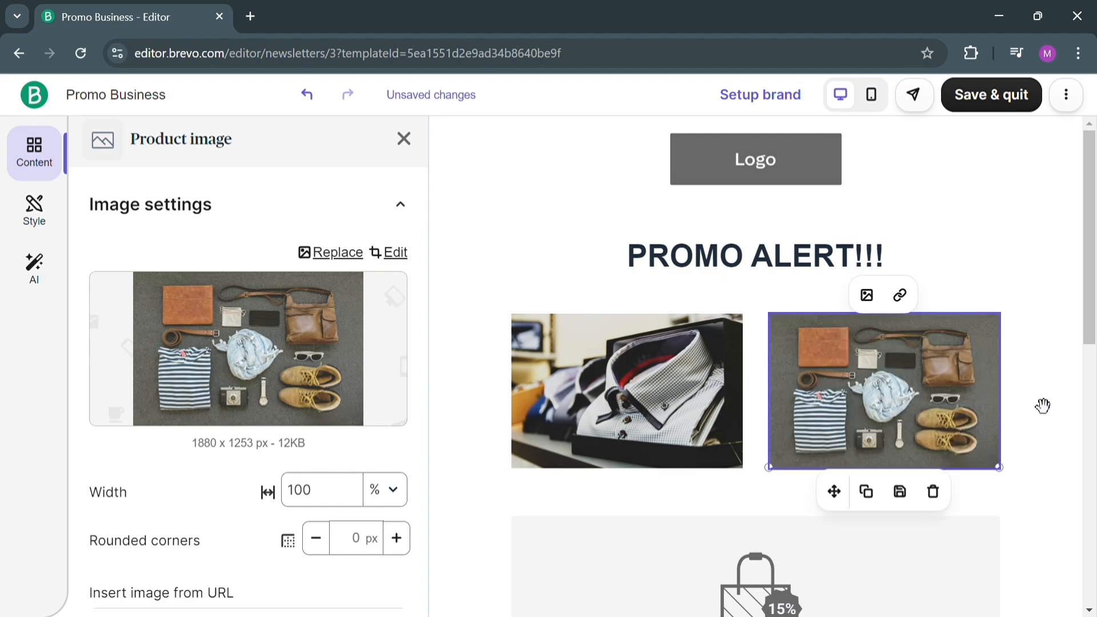
Examine the background and layout settings of the two-photo row, and look over the rest of the email.
{"action": "scroll", "coordinate": [1062, 394], "scroll_direction": "down", "scroll_amount": 4}
{"action": "left_click", "coordinate": [874, 353]}
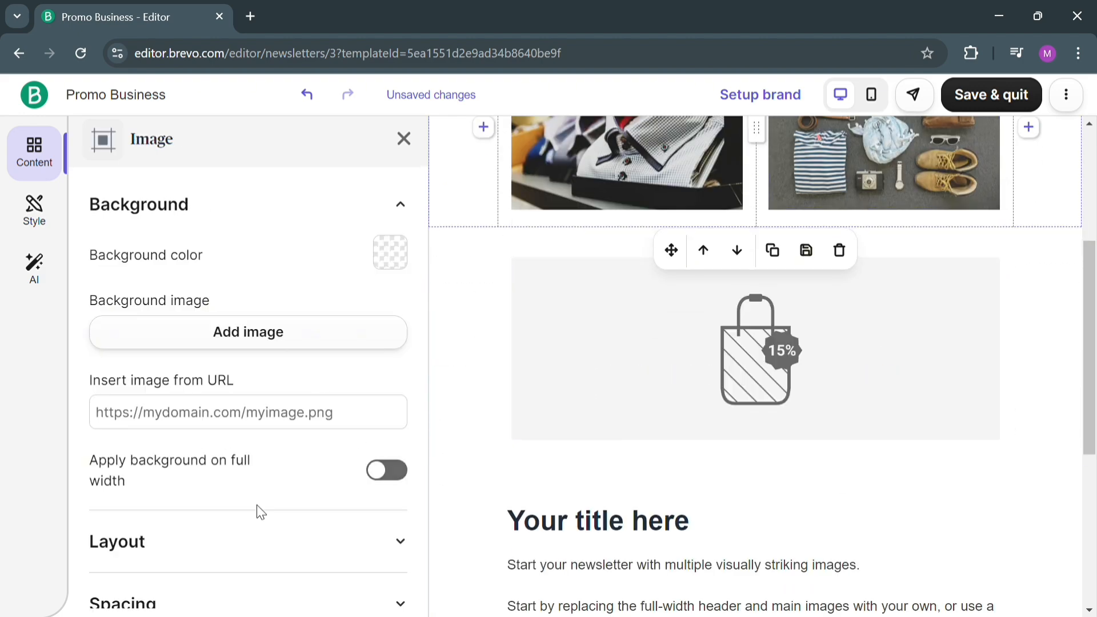
{"action": "scroll", "coordinate": [261, 512], "scroll_direction": "down", "scroll_amount": 3}
{"action": "scroll", "coordinate": [881, 276], "scroll_direction": "up", "scroll_amount": 4}
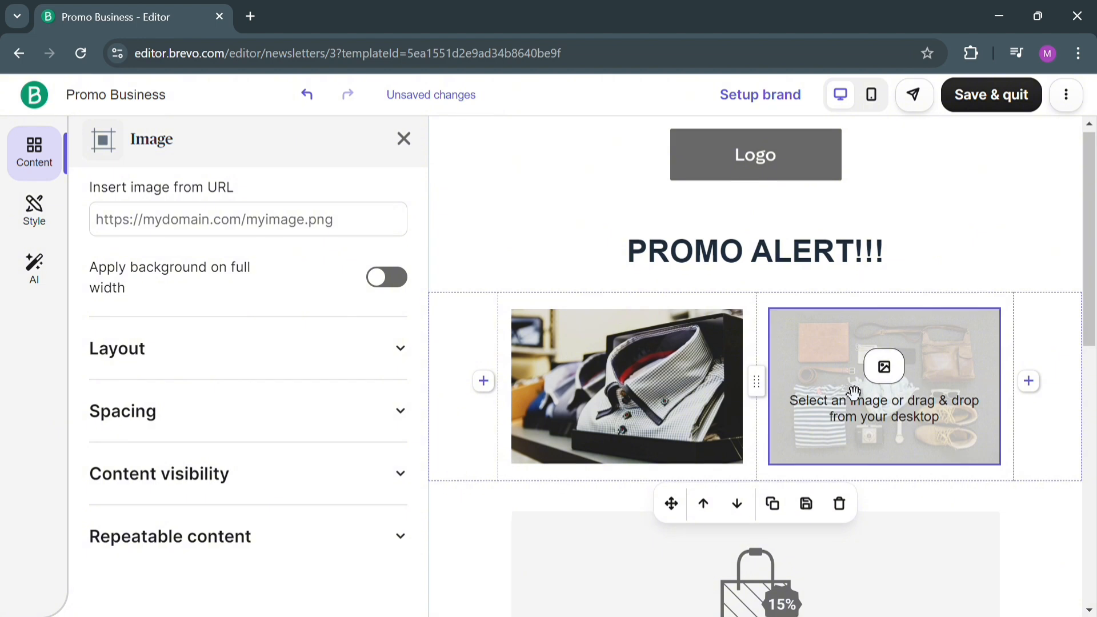
{"action": "scroll", "coordinate": [853, 393], "scroll_direction": "down", "scroll_amount": 10}
{"action": "scroll", "coordinate": [812, 373], "scroll_direction": "up", "scroll_amount": 3}
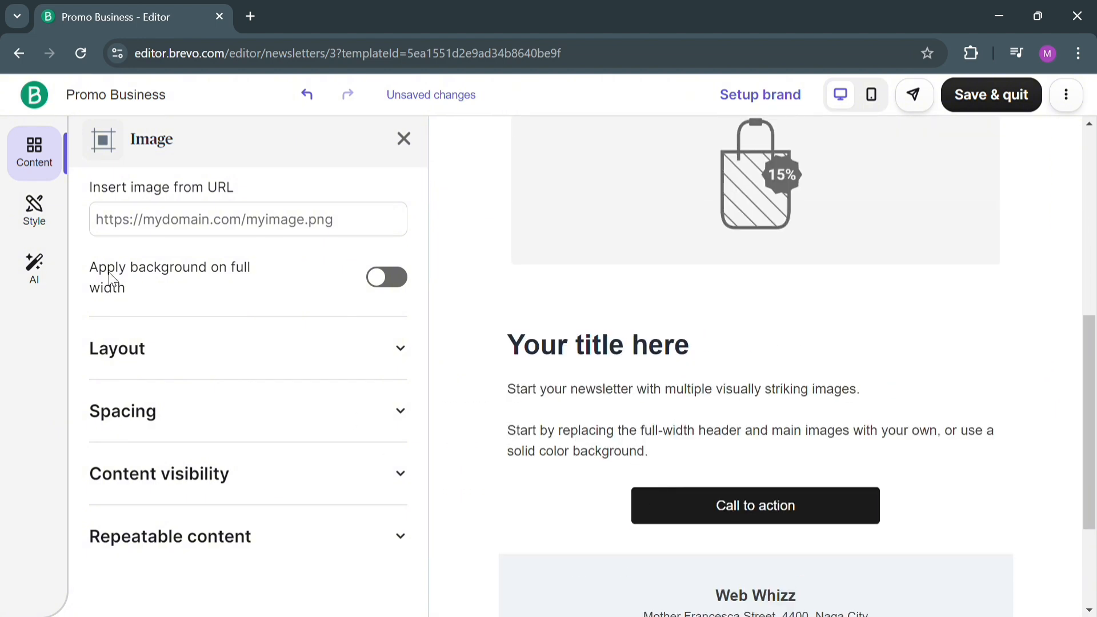
Examine the email's style settings for the brand library and the text appearance of paragraphs and headings.
{"action": "left_click", "coordinate": [20, 218]}
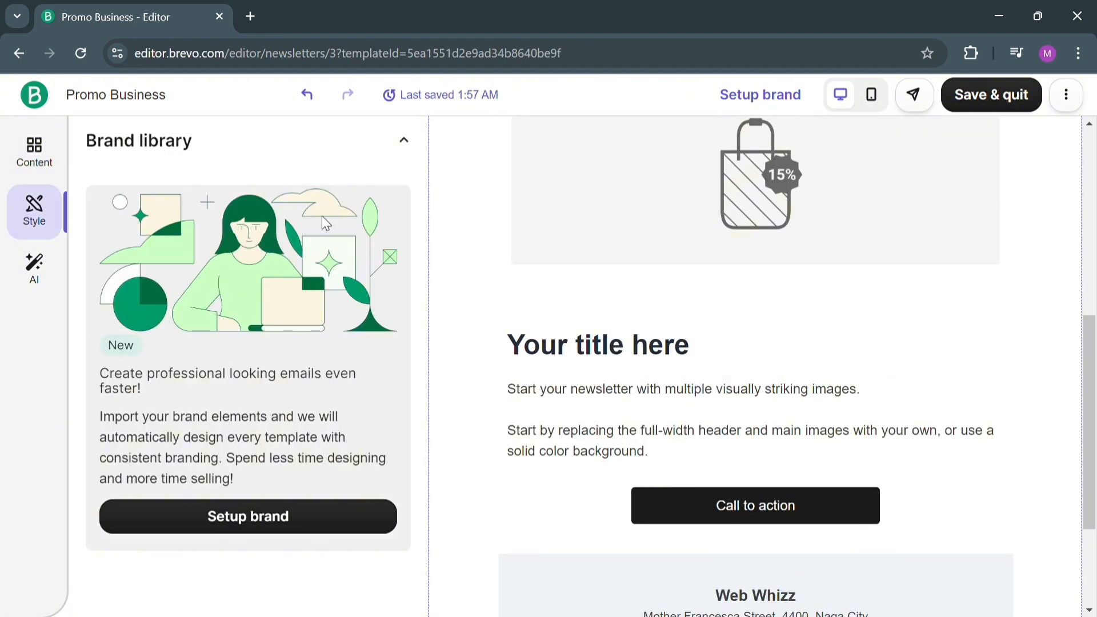
{"action": "left_click", "coordinate": [409, 147]}
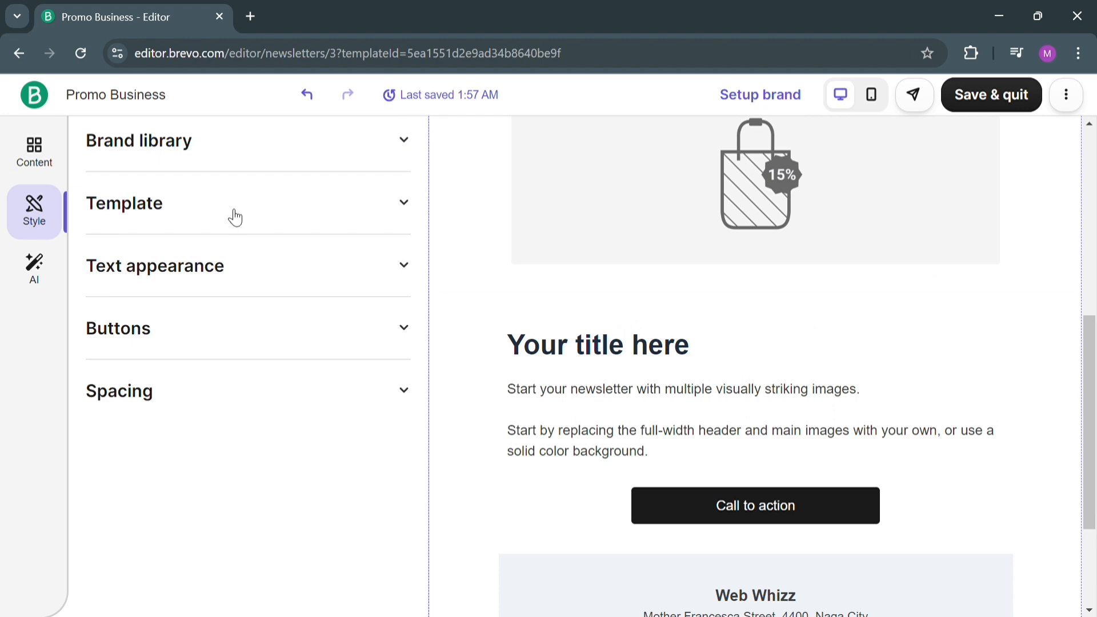
{"action": "left_click", "coordinate": [397, 289]}
{"action": "scroll", "coordinate": [257, 394], "scroll_direction": "down", "scroll_amount": 5}
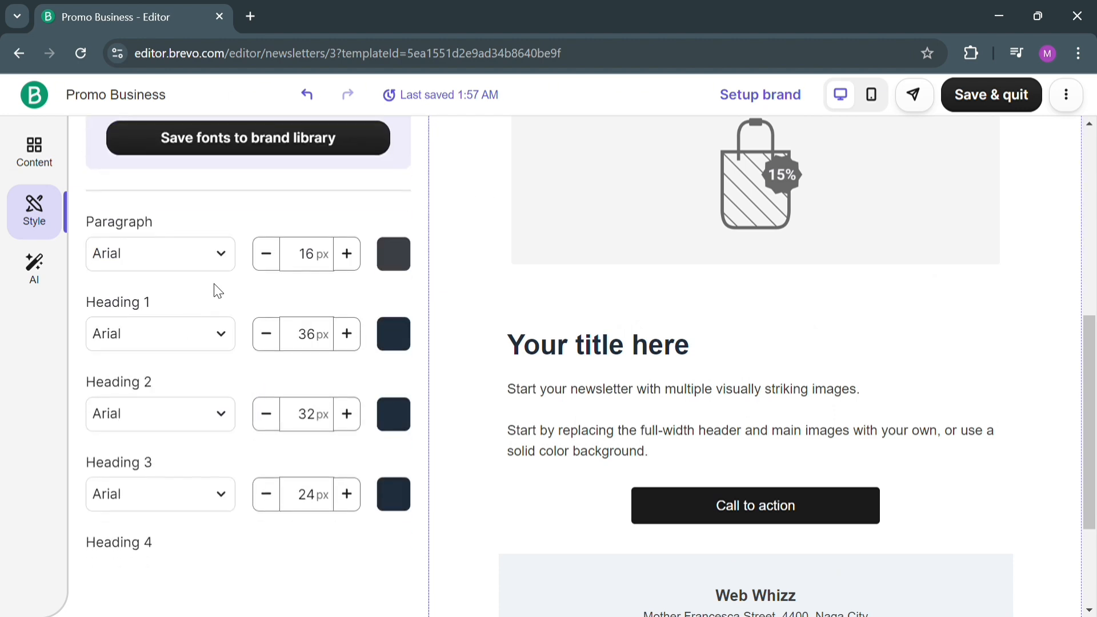
{"action": "scroll", "coordinate": [214, 293], "scroll_direction": "down", "scroll_amount": 4}
{"action": "scroll", "coordinate": [229, 280], "scroll_direction": "up", "scroll_amount": 8}
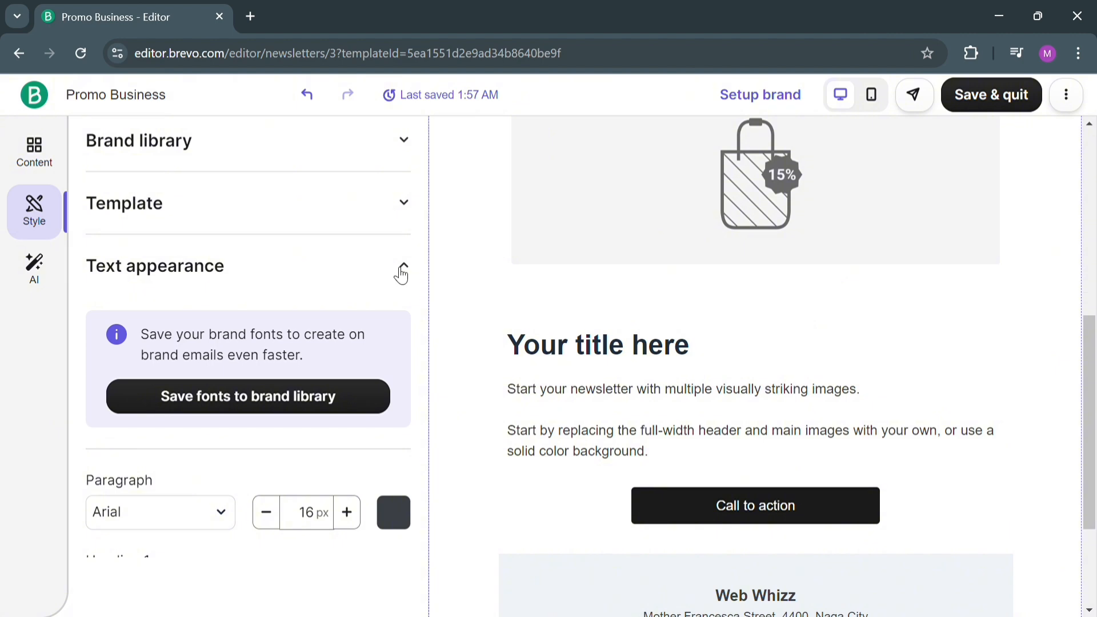
{"action": "left_click", "coordinate": [402, 272]}
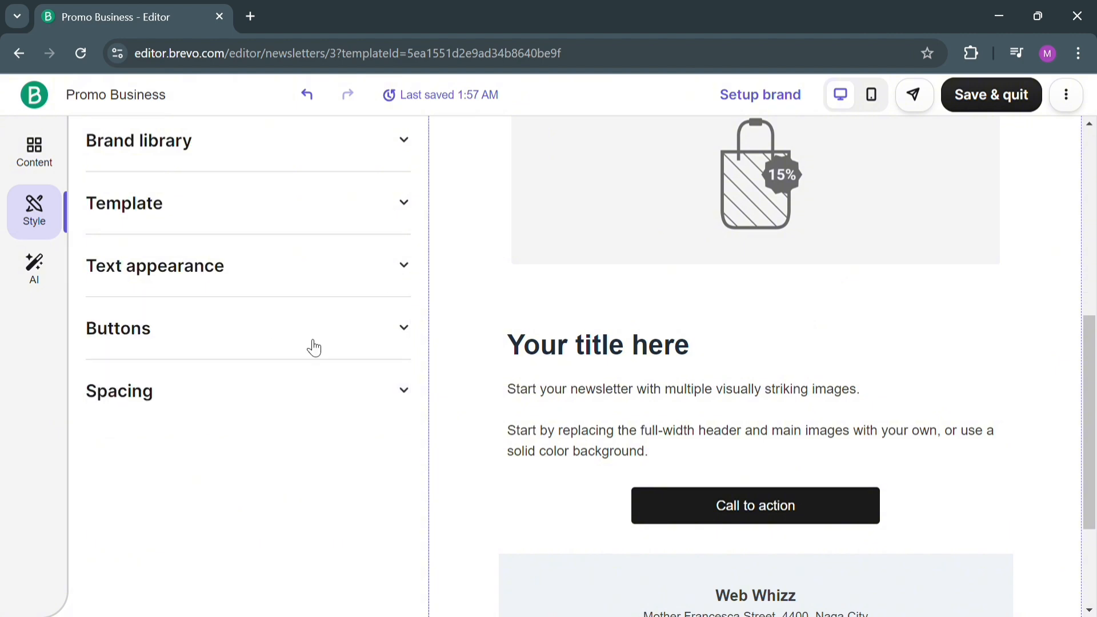
Examine the button and spacing style settings, plus the AI assistant's options for generating text.
{"action": "left_click", "coordinate": [314, 342]}
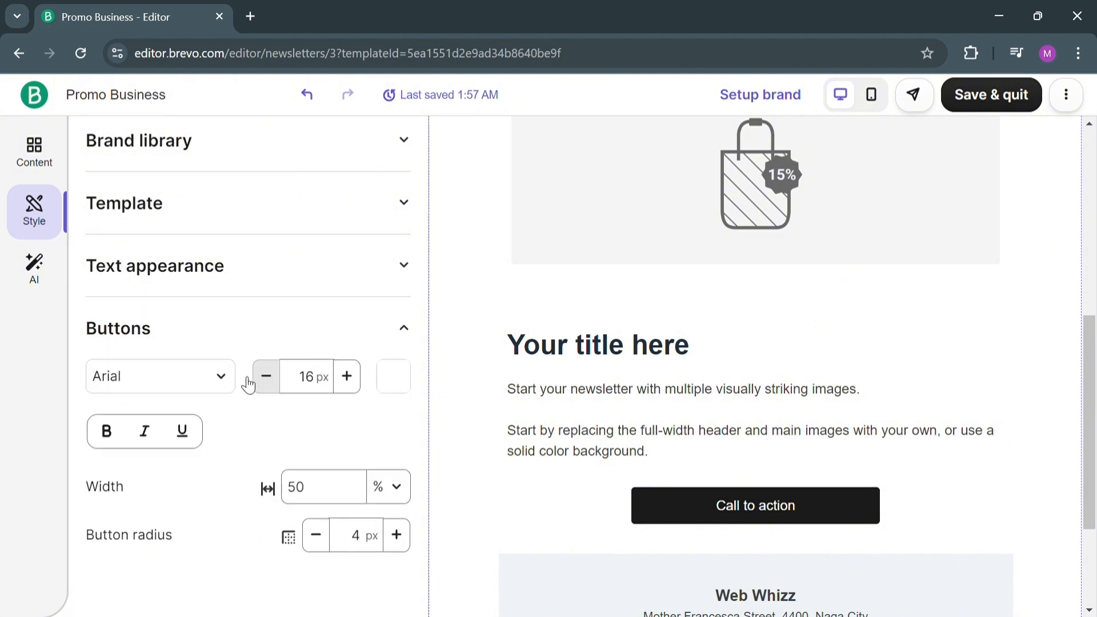
{"action": "left_click", "coordinate": [409, 280]}
{"action": "left_click", "coordinate": [406, 280]}
{"action": "scroll", "coordinate": [667, 323], "scroll_direction": "down", "scroll_amount": 2}
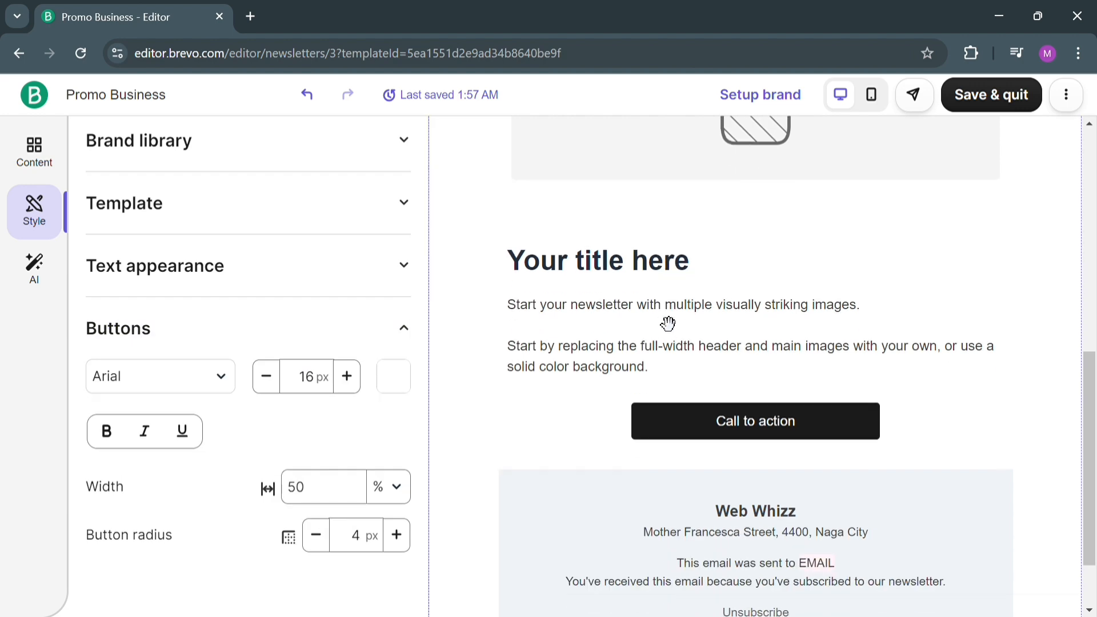
{"action": "scroll", "coordinate": [668, 323], "scroll_direction": "down", "scroll_amount": 2}
{"action": "scroll", "coordinate": [320, 503], "scroll_direction": "down", "scroll_amount": 4}
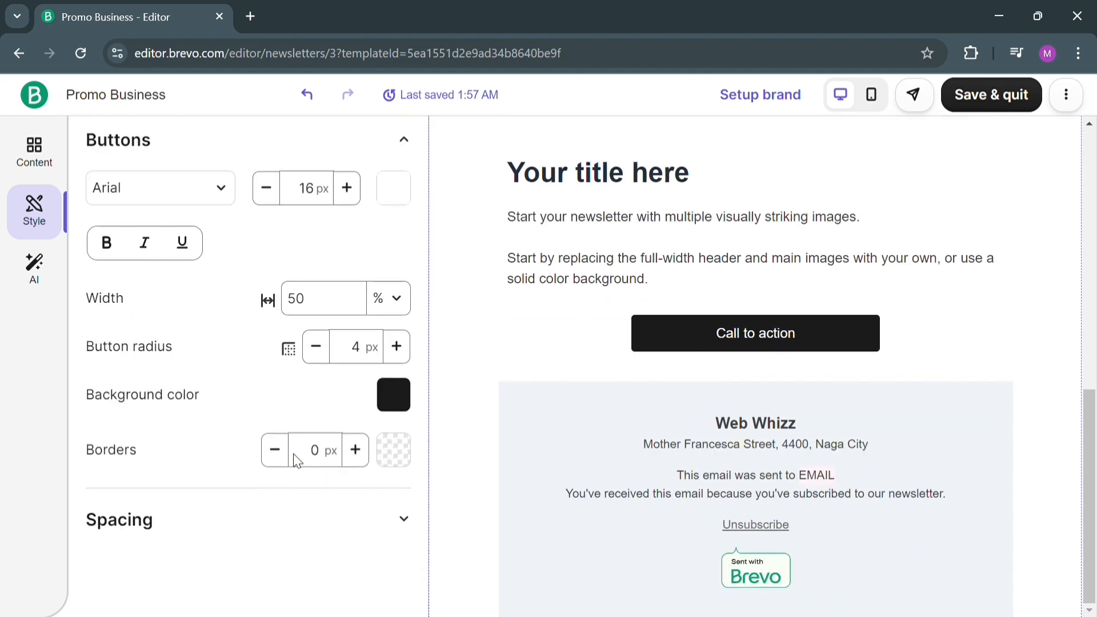
{"action": "scroll", "coordinate": [603, 460], "scroll_direction": "up", "scroll_amount": 8}
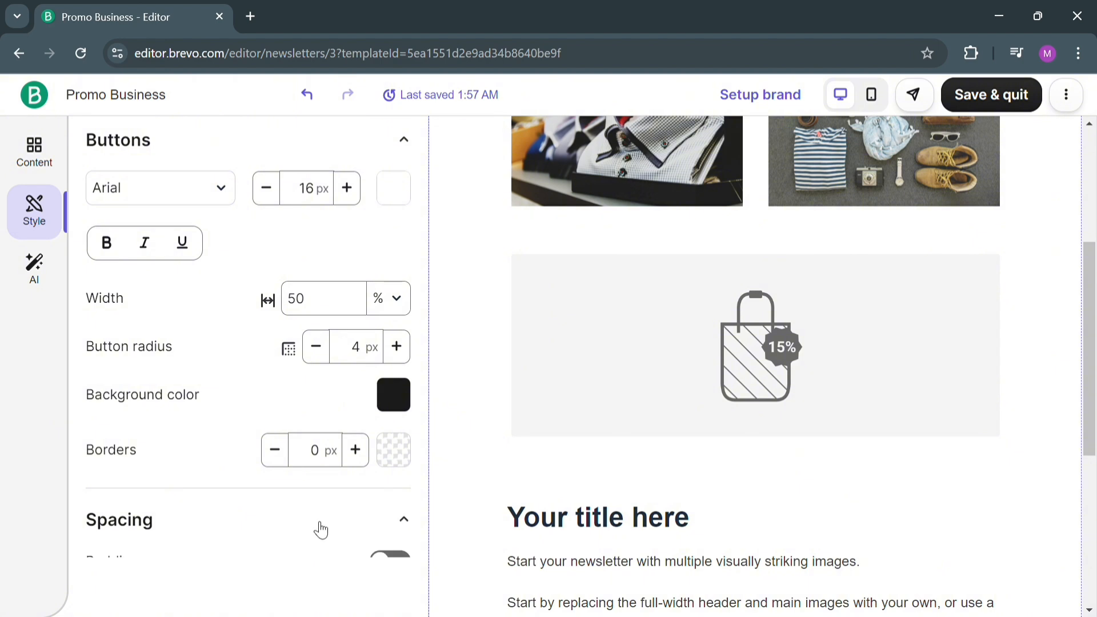
{"action": "scroll", "coordinate": [448, 347], "scroll_direction": "down", "scroll_amount": 8}
{"action": "scroll", "coordinate": [380, 394], "scroll_direction": "up", "scroll_amount": 3}
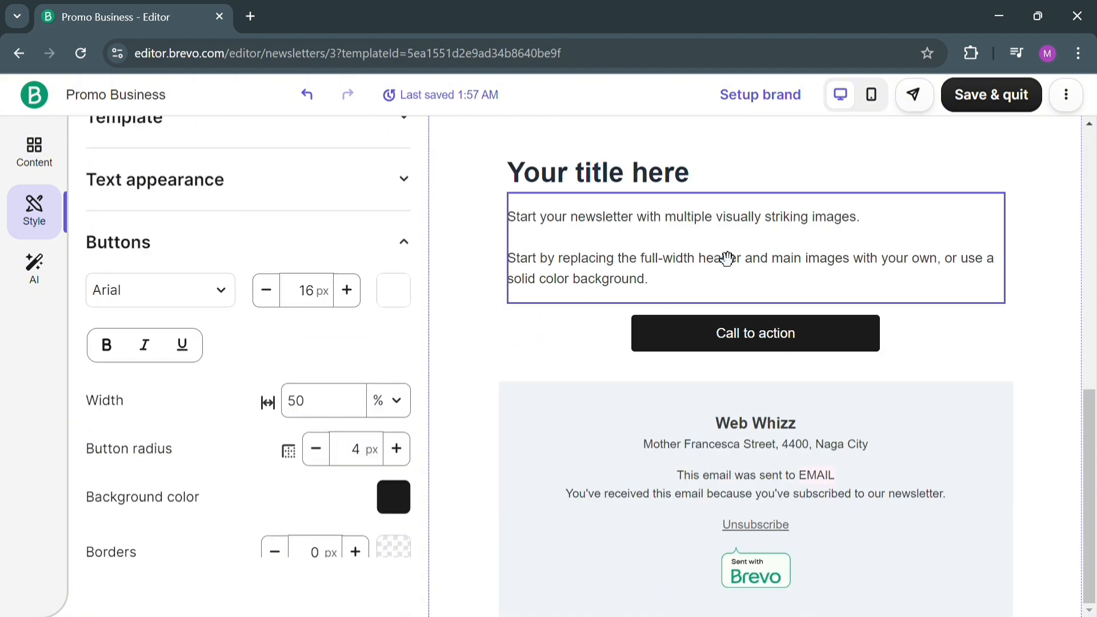
{"action": "scroll", "coordinate": [710, 251], "scroll_direction": "up", "scroll_amount": 6}
{"action": "scroll", "coordinate": [189, 464], "scroll_direction": "down", "scroll_amount": 3}
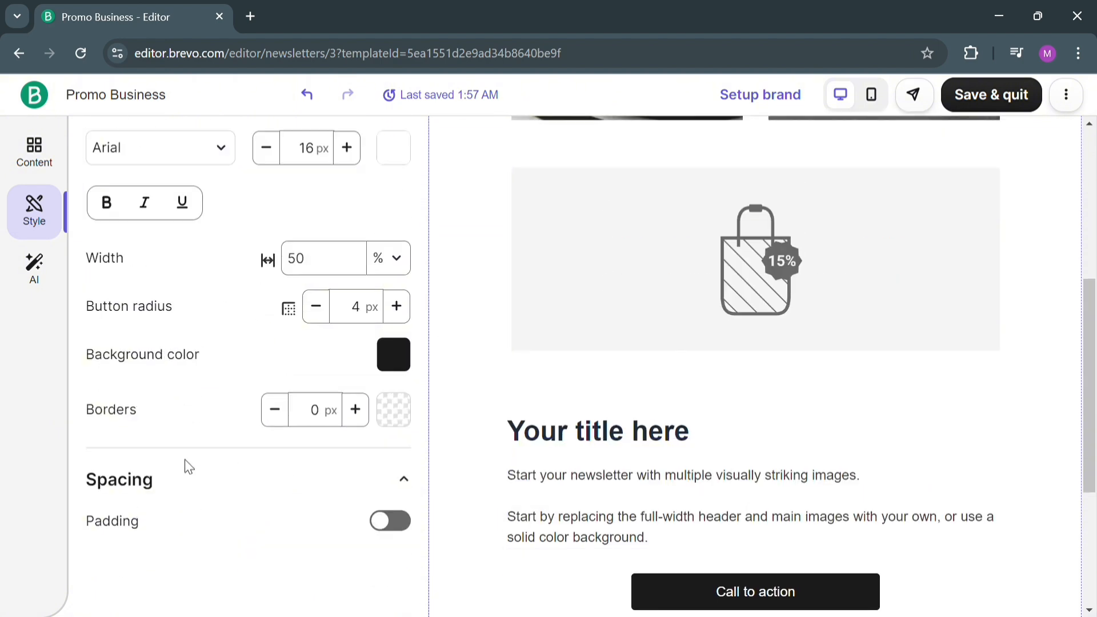
{"action": "left_click", "coordinate": [34, 264]}
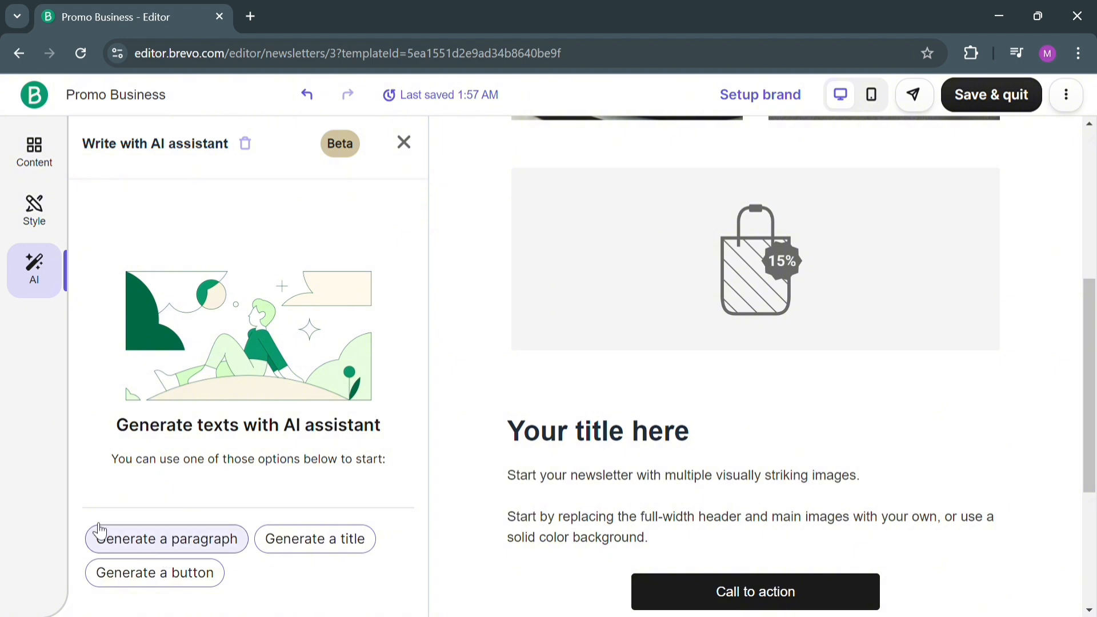
Add a video block between the PROMO ALERT!!! headline and the two clothing photos, and review its video settings.
{"action": "left_click", "coordinate": [33, 150]}
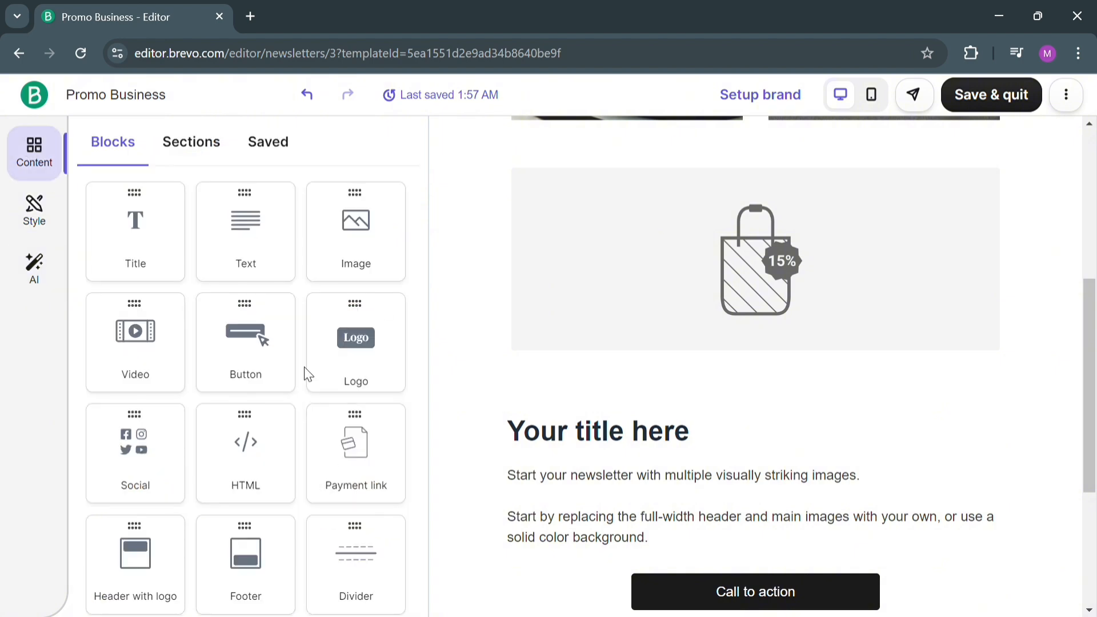
{"action": "scroll", "coordinate": [316, 373], "scroll_direction": "down", "scroll_amount": 2}
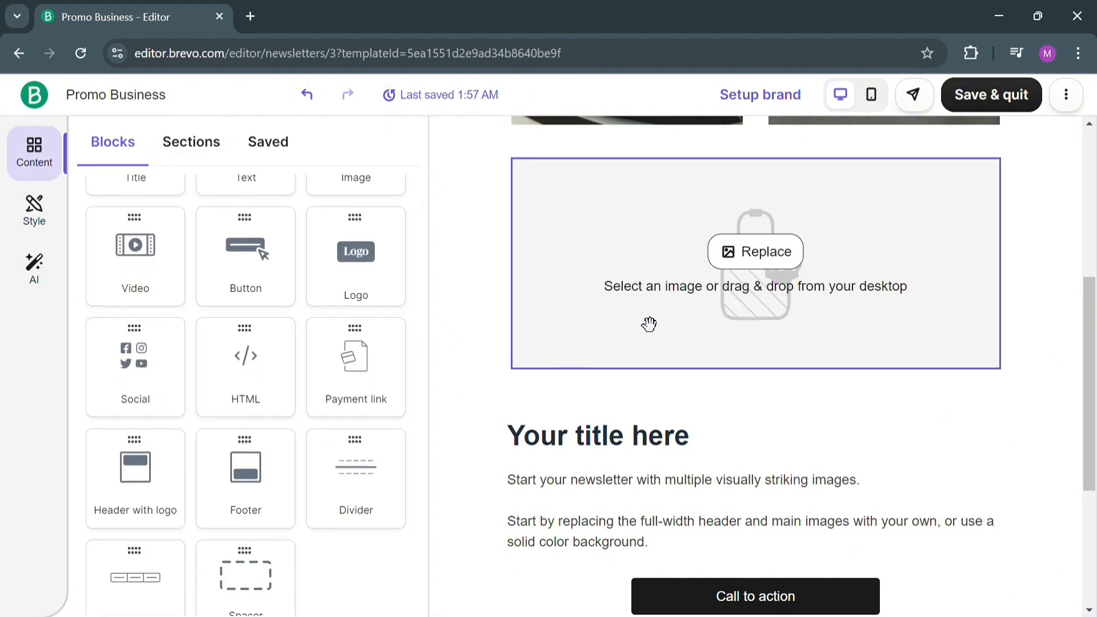
{"action": "scroll", "coordinate": [648, 320], "scroll_direction": "up", "scroll_amount": 5}
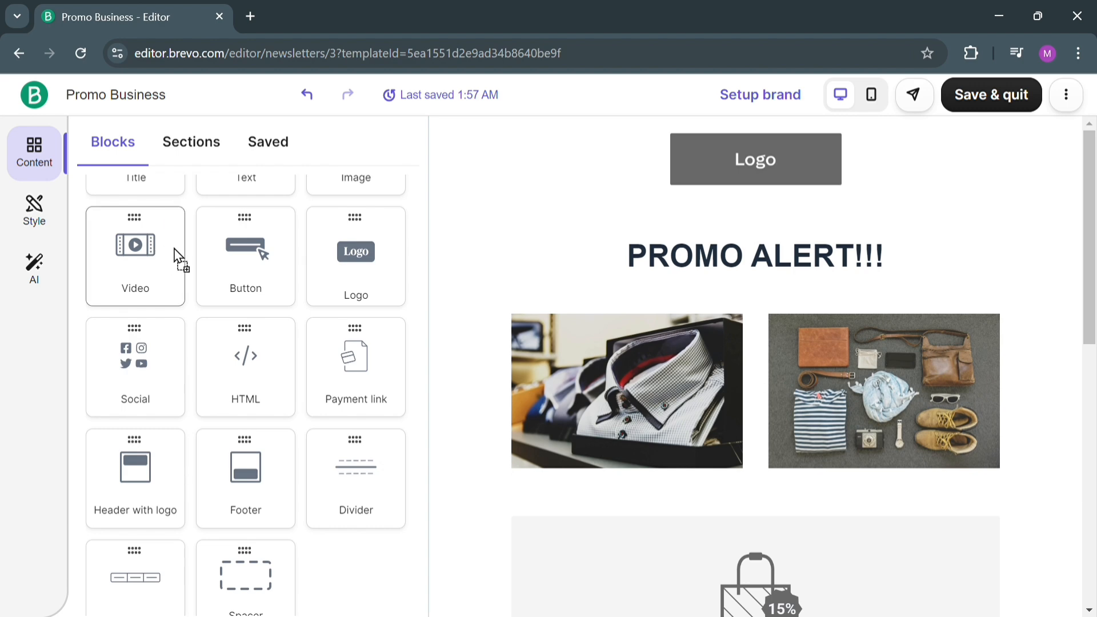
{"action": "left_click_drag", "start_coordinate": [177, 254], "coordinate": [744, 292]}
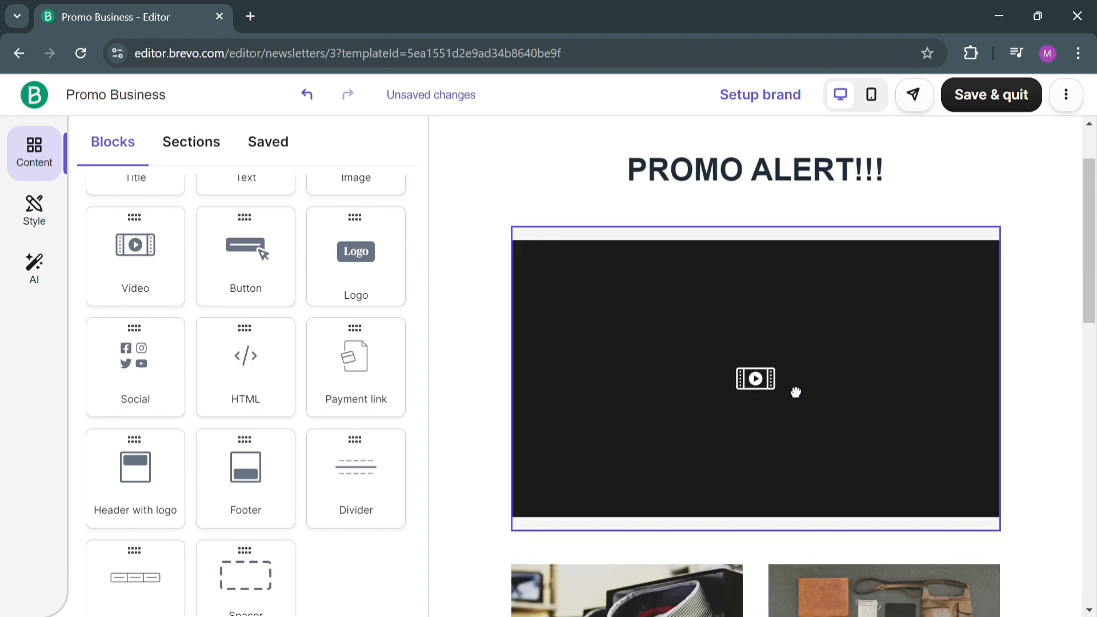
{"action": "left_click", "coordinate": [794, 388]}
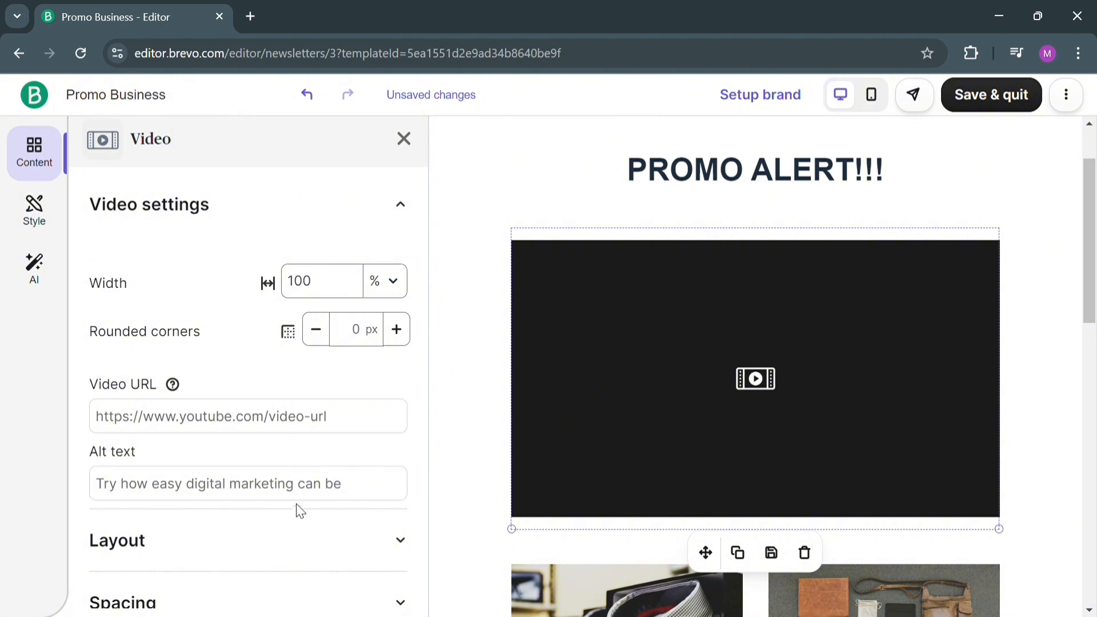
{"action": "scroll", "coordinate": [296, 509], "scroll_direction": "down", "scroll_amount": 3}
{"action": "scroll", "coordinate": [314, 415], "scroll_direction": "up", "scroll_amount": 3}
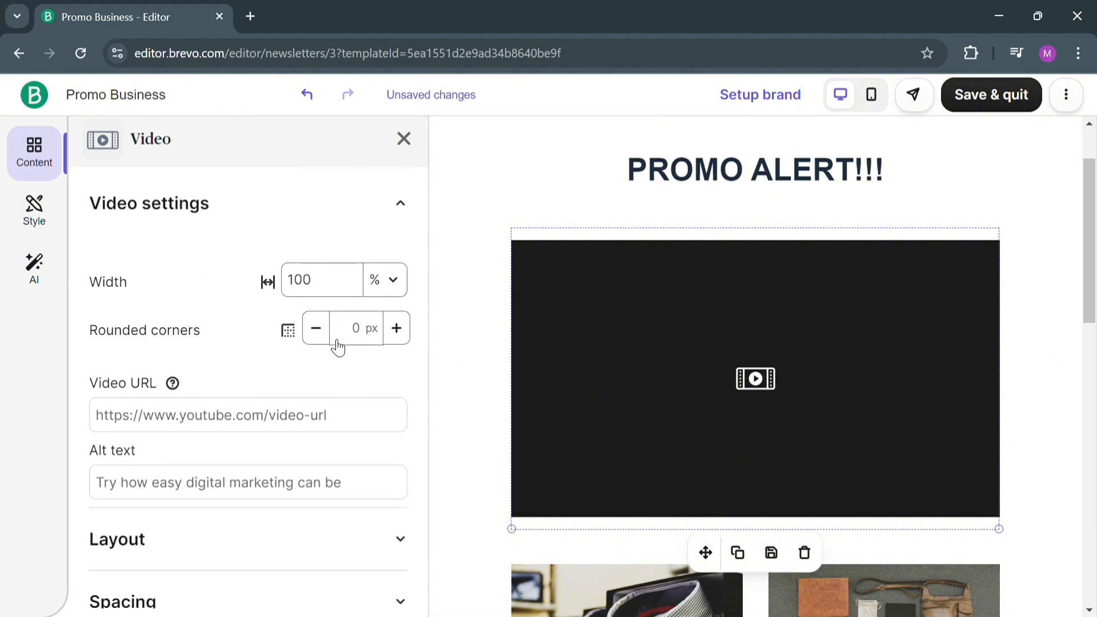
{"action": "left_click", "coordinate": [404, 139]}
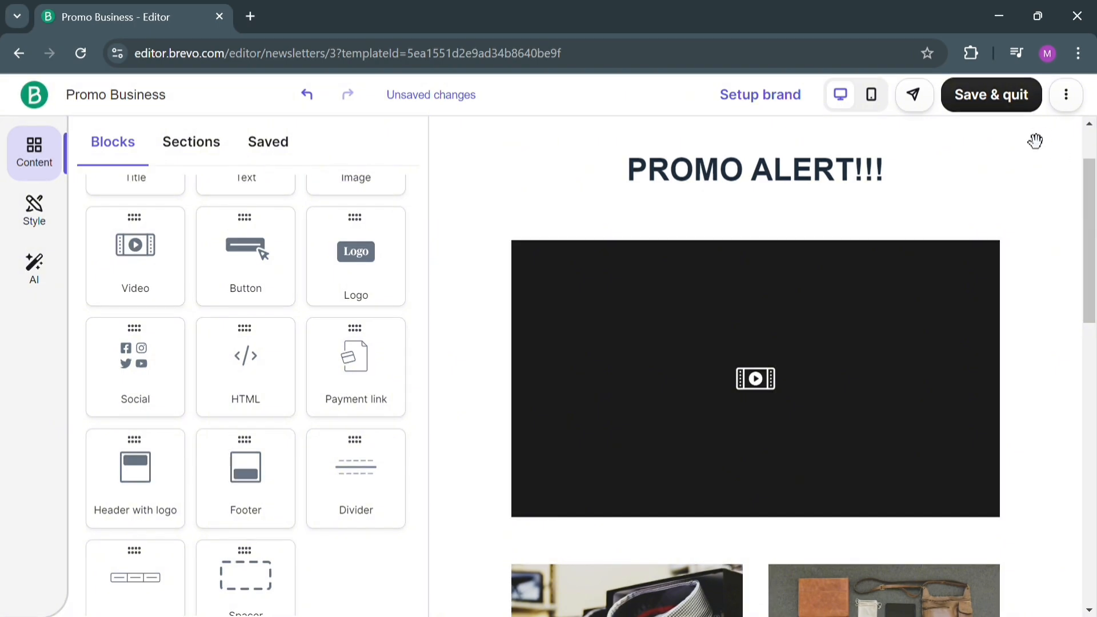
Save the finished email design and leave the editor for the campaign overview.
{"action": "scroll", "coordinate": [1021, 268], "scroll_direction": "up", "scroll_amount": 2}
{"action": "scroll", "coordinate": [1020, 274], "scroll_direction": "up", "scroll_amount": 2, "text": "ctrl"}
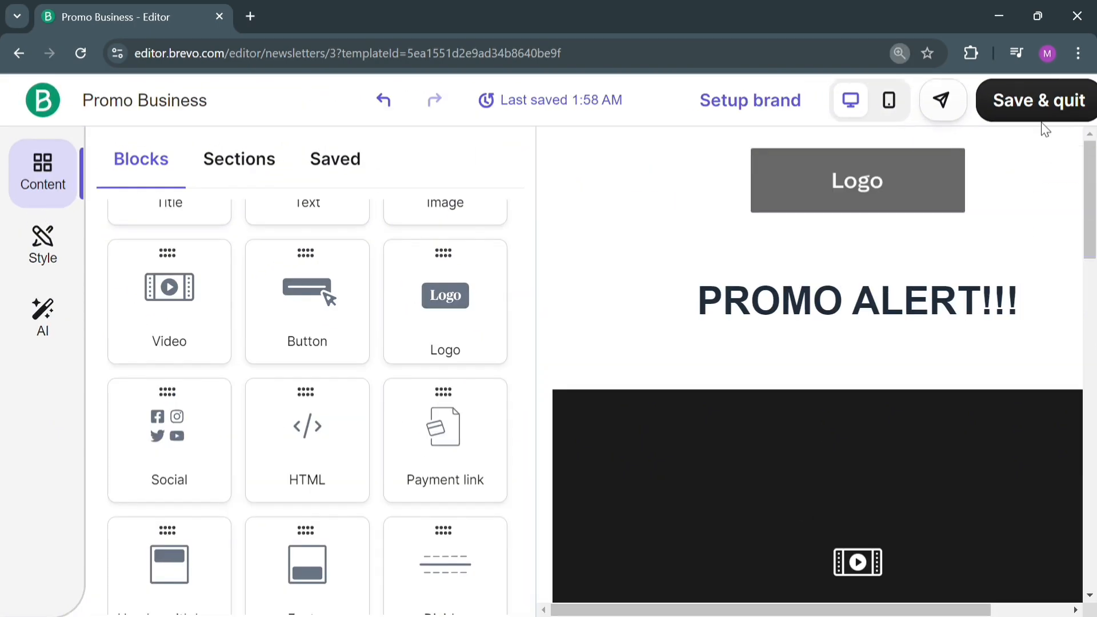
{"action": "scroll", "coordinate": [1045, 130], "scroll_direction": "down", "scroll_amount": 1}
{"action": "left_click", "coordinate": [1023, 104]}
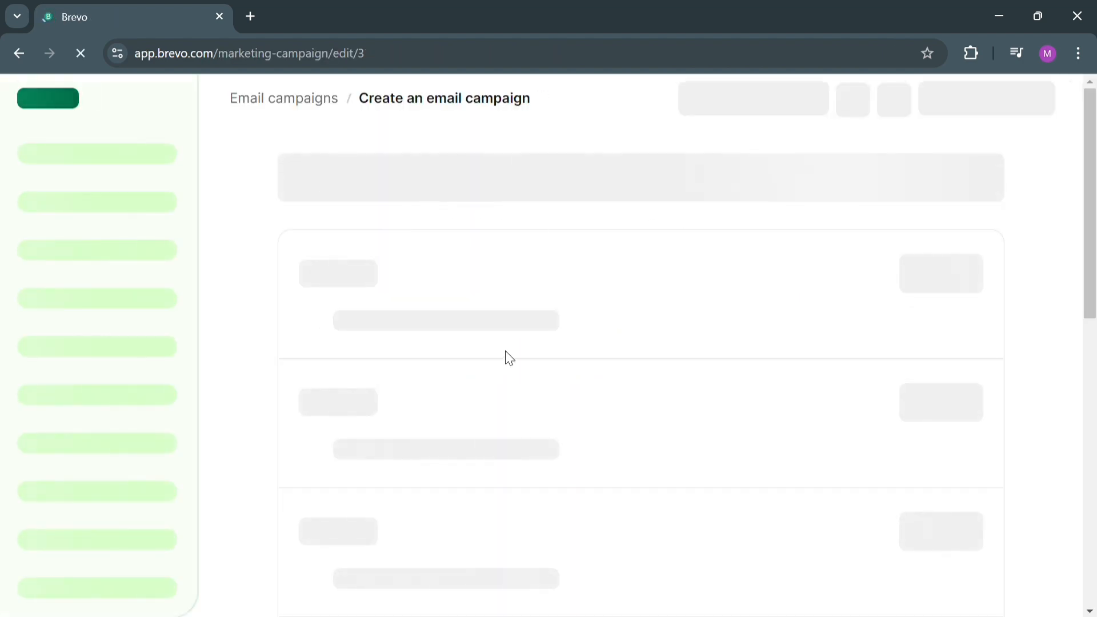
Review the campaign's subject and design summary, then open its additional settings to examine the tracking, subscription and design options.
{"action": "scroll", "coordinate": [620, 409], "scroll_direction": "down", "scroll_amount": 6}
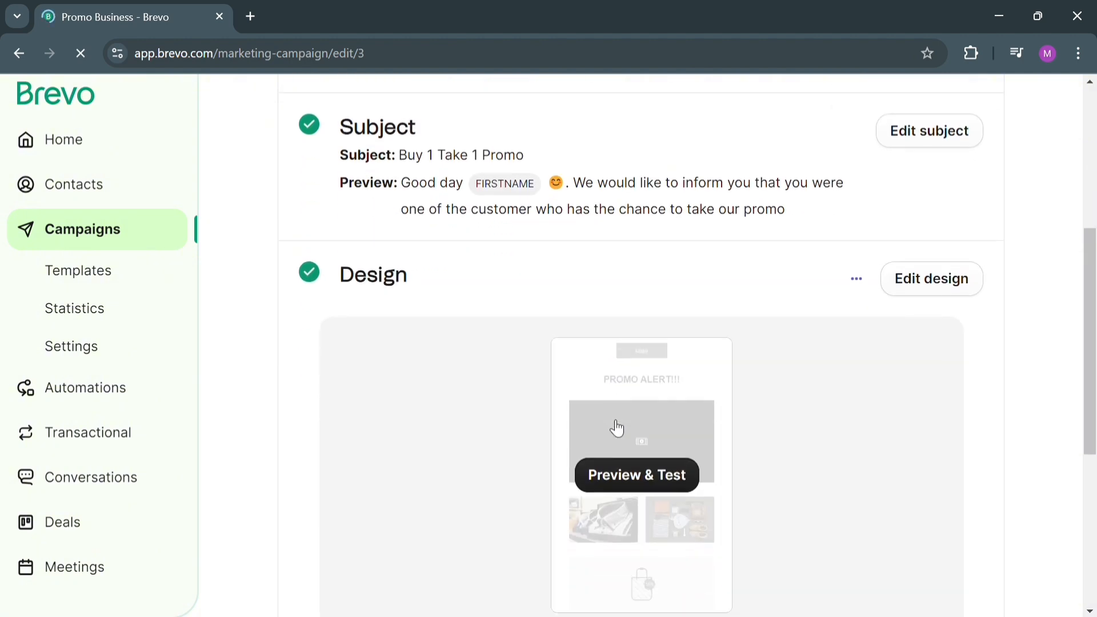
{"action": "scroll", "coordinate": [617, 427], "scroll_direction": "down", "scroll_amount": 5}
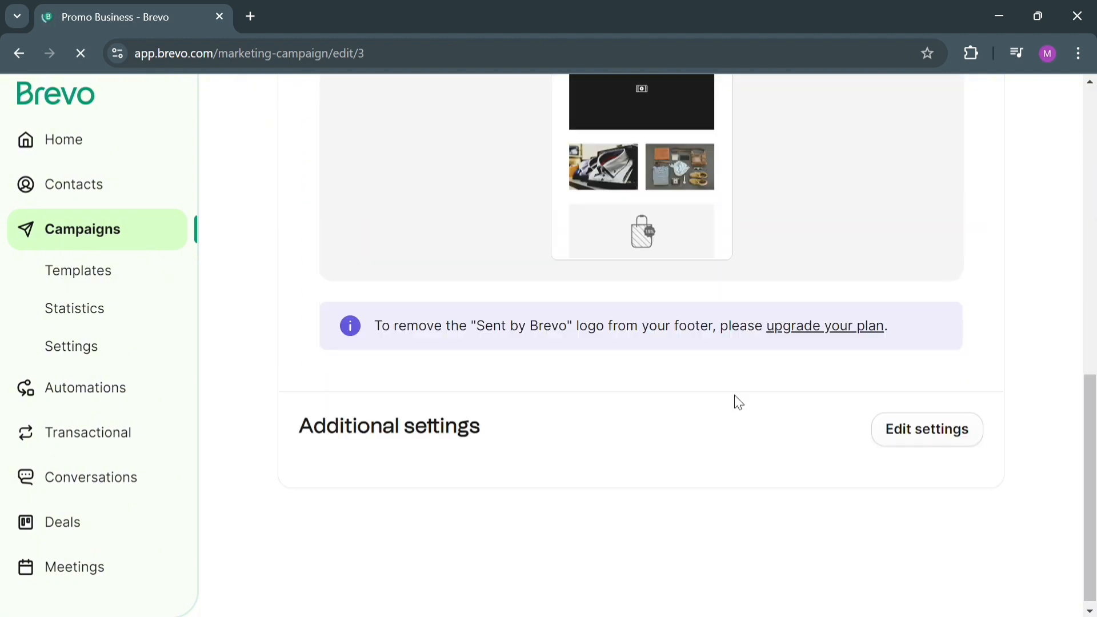
{"action": "left_click", "coordinate": [922, 432]}
{"action": "scroll", "coordinate": [536, 507], "scroll_direction": "down", "scroll_amount": 8}
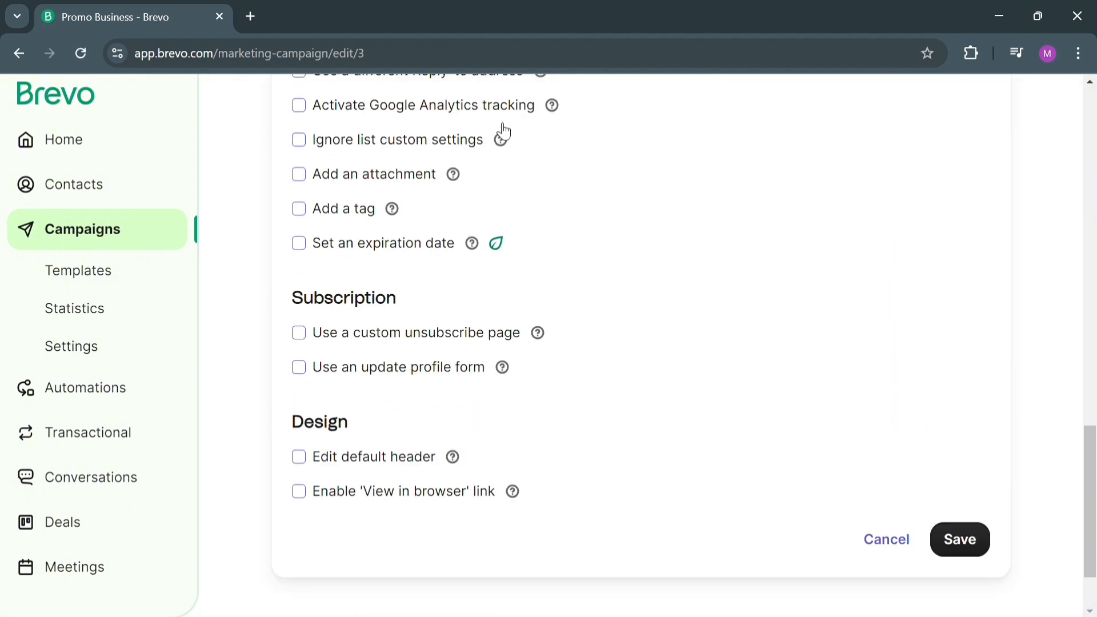
Look over the personalization, tracking, subscription and design options once more, then save the campaign's additional settings.
{"action": "scroll", "coordinate": [503, 131], "scroll_direction": "up", "scroll_amount": 5}
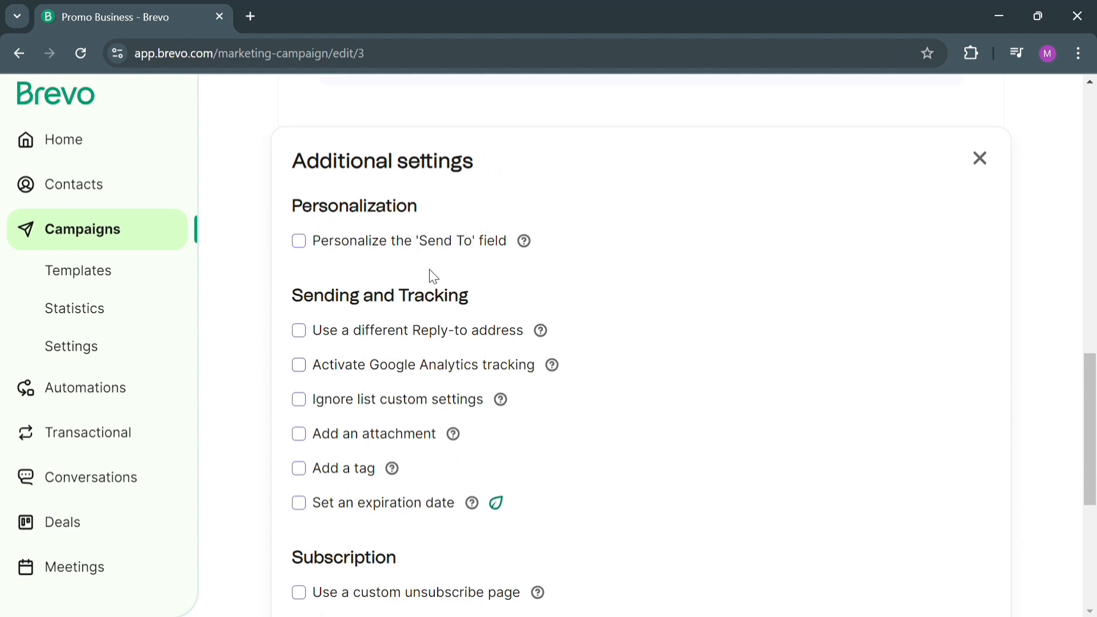
{"action": "scroll", "coordinate": [428, 277], "scroll_direction": "up", "scroll_amount": 1}
{"action": "scroll", "coordinate": [417, 489], "scroll_direction": "down", "scroll_amount": 7}
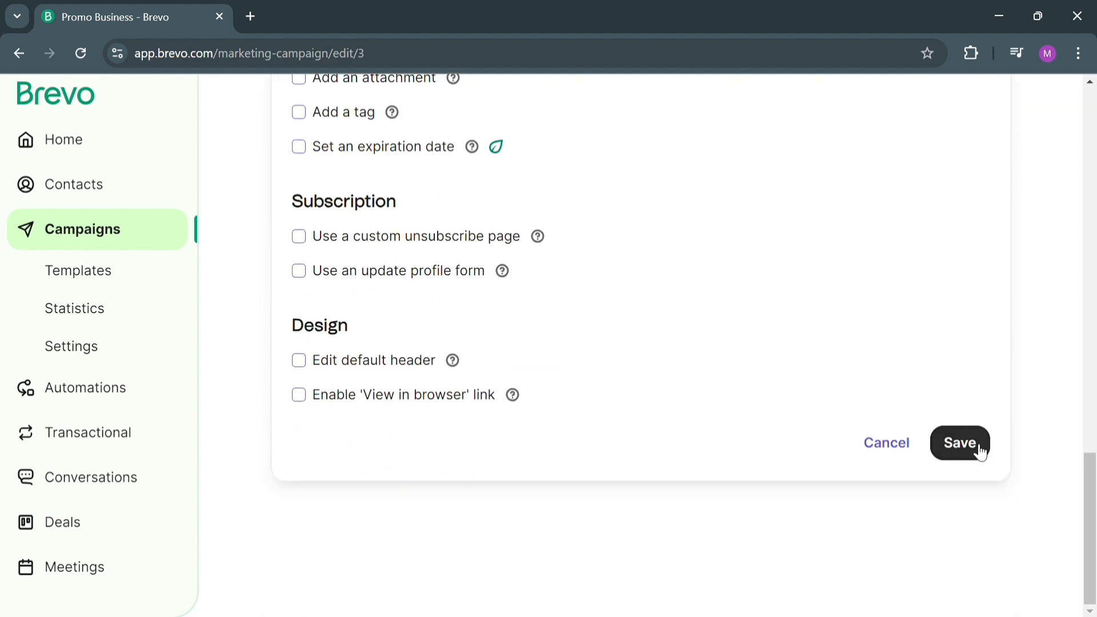
{"action": "left_click", "coordinate": [954, 442]}
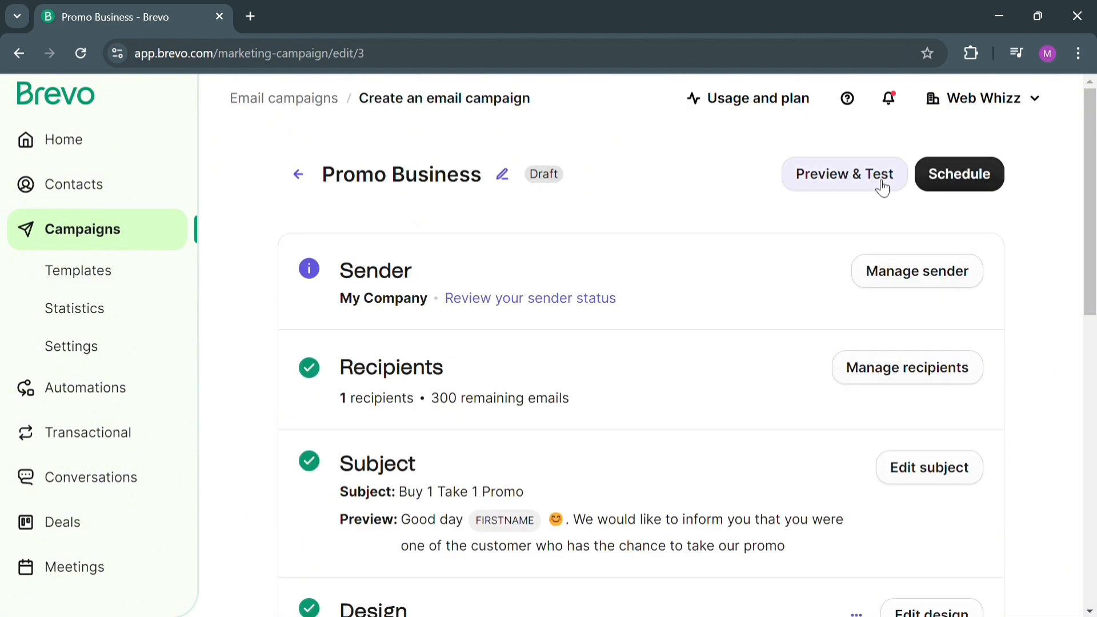
Review the campaign's scheduling choices, Send now, Schedule for later and Send at best time, then close them without sending.
{"action": "left_click", "coordinate": [993, 183]}
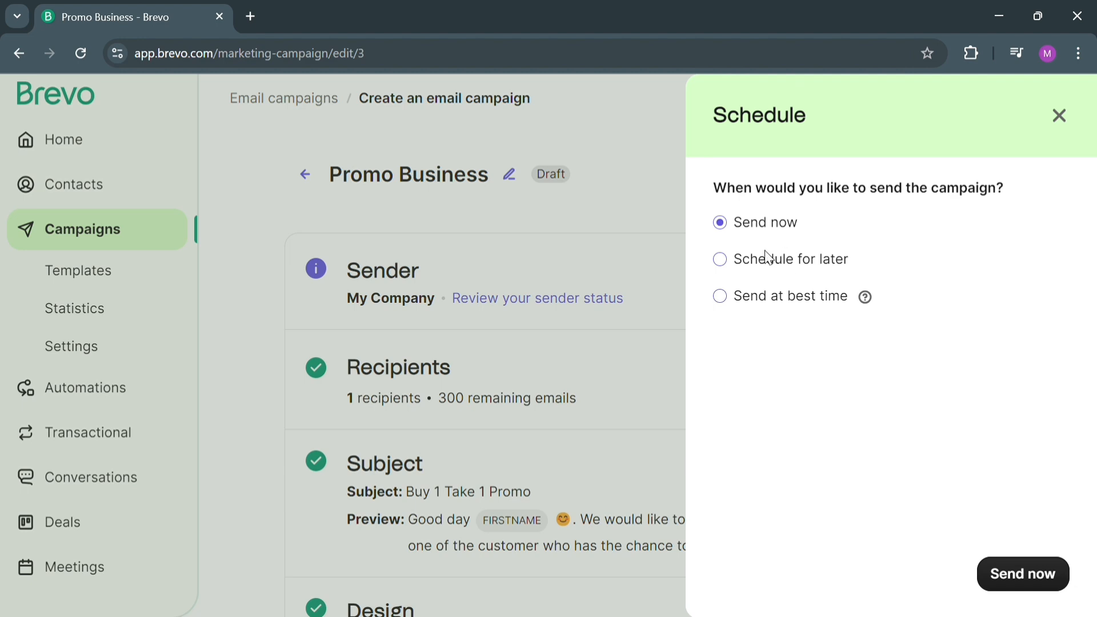
{"action": "left_click", "coordinate": [769, 266]}
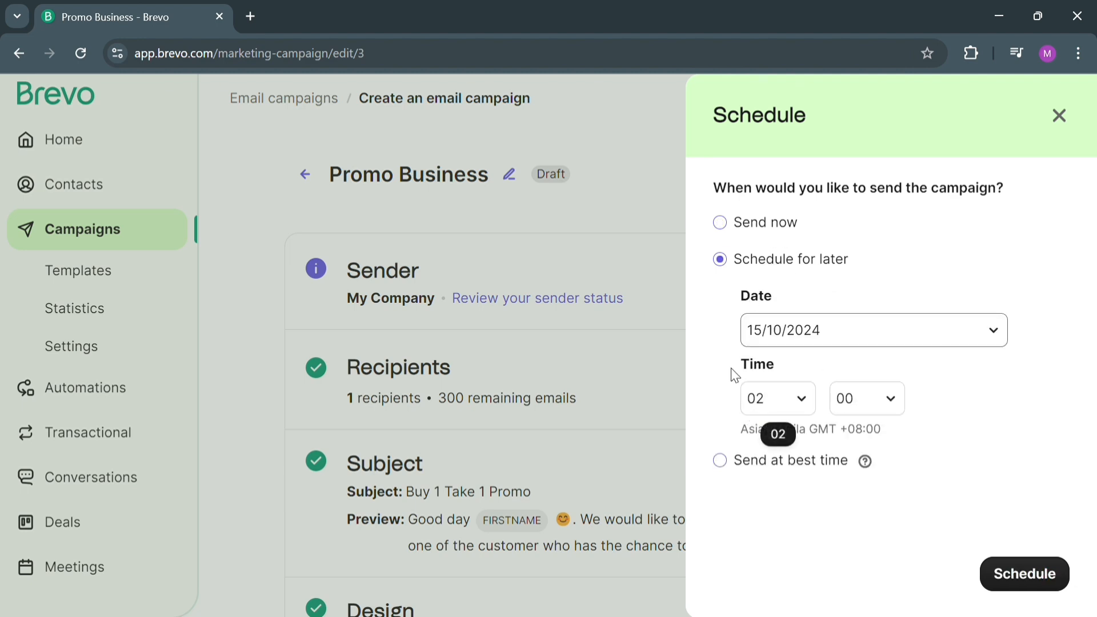
{"action": "left_click", "coordinate": [730, 474]}
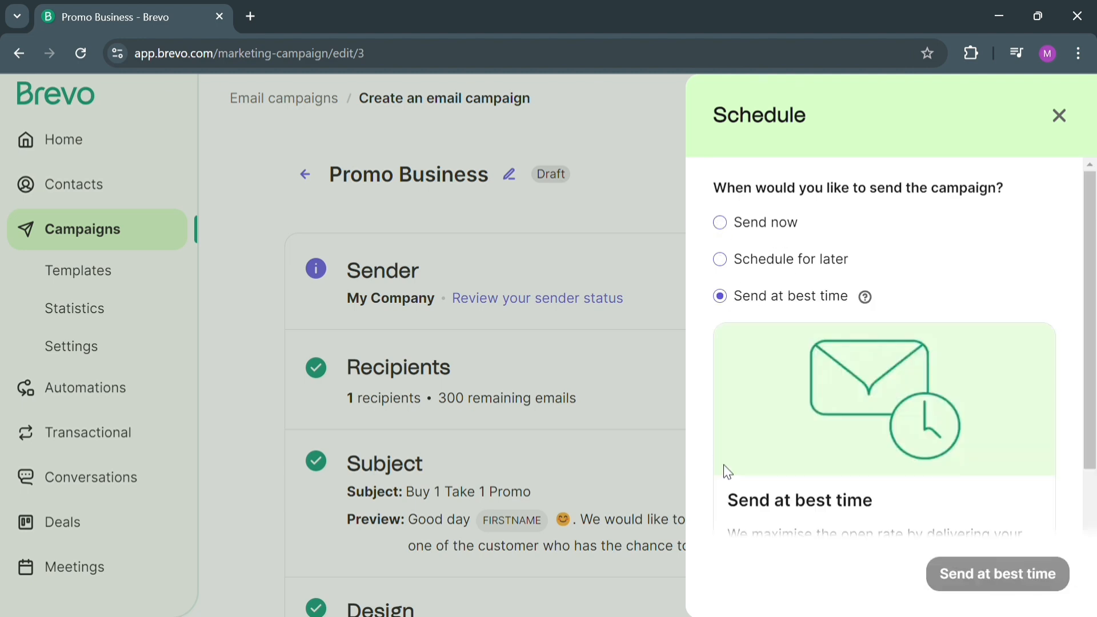
{"action": "scroll", "coordinate": [808, 396], "scroll_direction": "down", "scroll_amount": 3}
{"action": "scroll", "coordinate": [810, 394], "scroll_direction": "up", "scroll_amount": 3}
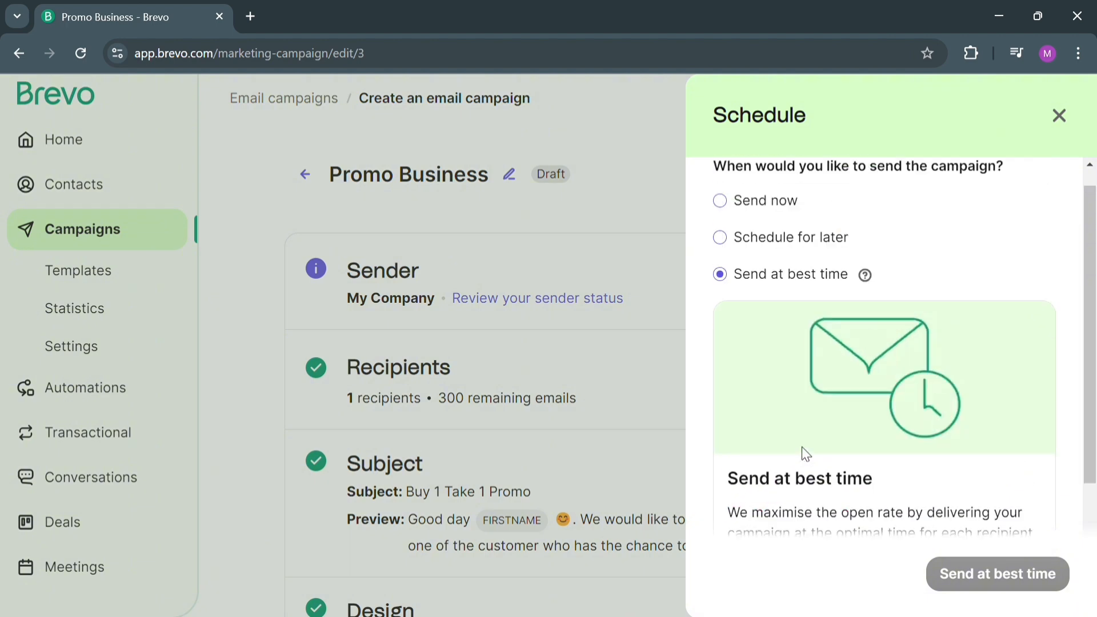
{"action": "left_click", "coordinate": [737, 231]}
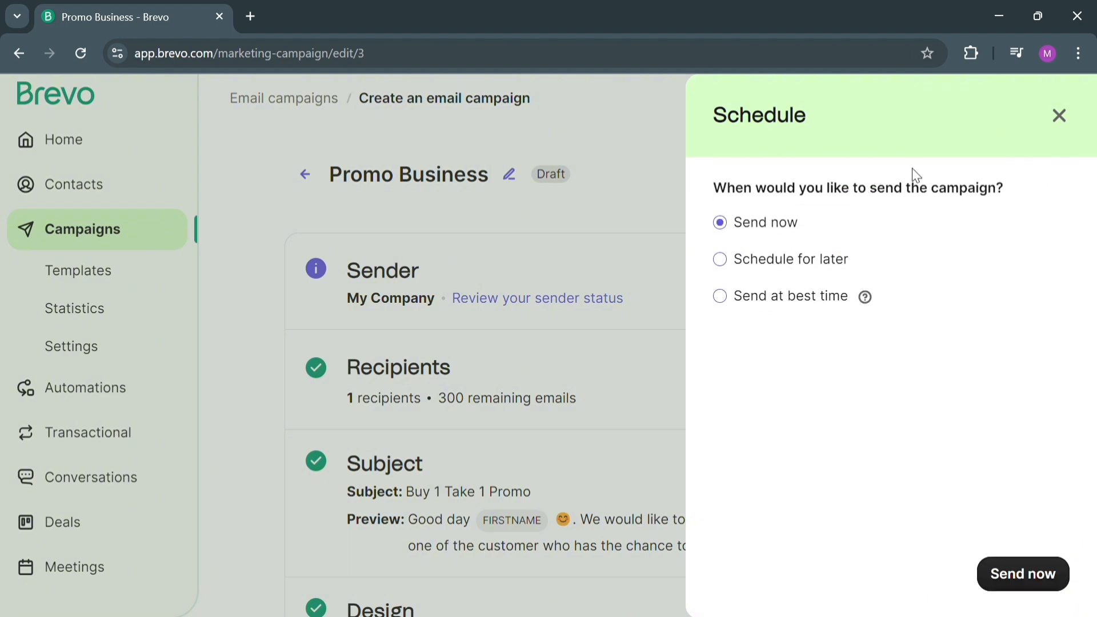
{"action": "left_click", "coordinate": [1054, 123]}
Open the campaign's preview and test view and look through the email as it appears for sending a test.
{"action": "left_click", "coordinate": [842, 169]}
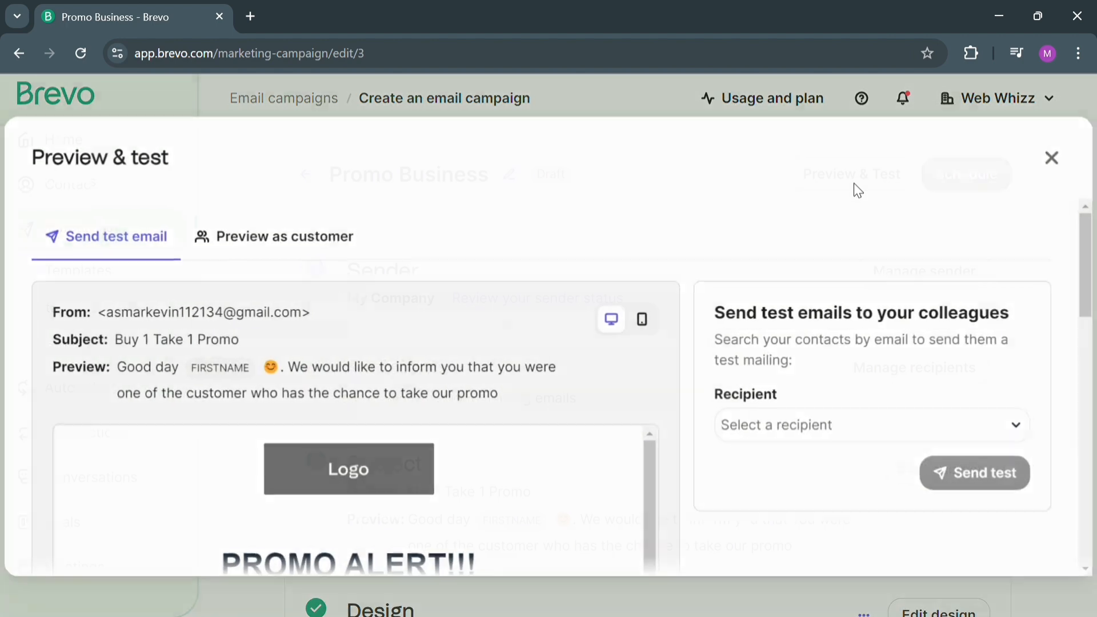
{"action": "scroll", "coordinate": [421, 384], "scroll_direction": "down", "scroll_amount": 5}
{"action": "scroll", "coordinate": [441, 418], "scroll_direction": "down", "scroll_amount": 5}
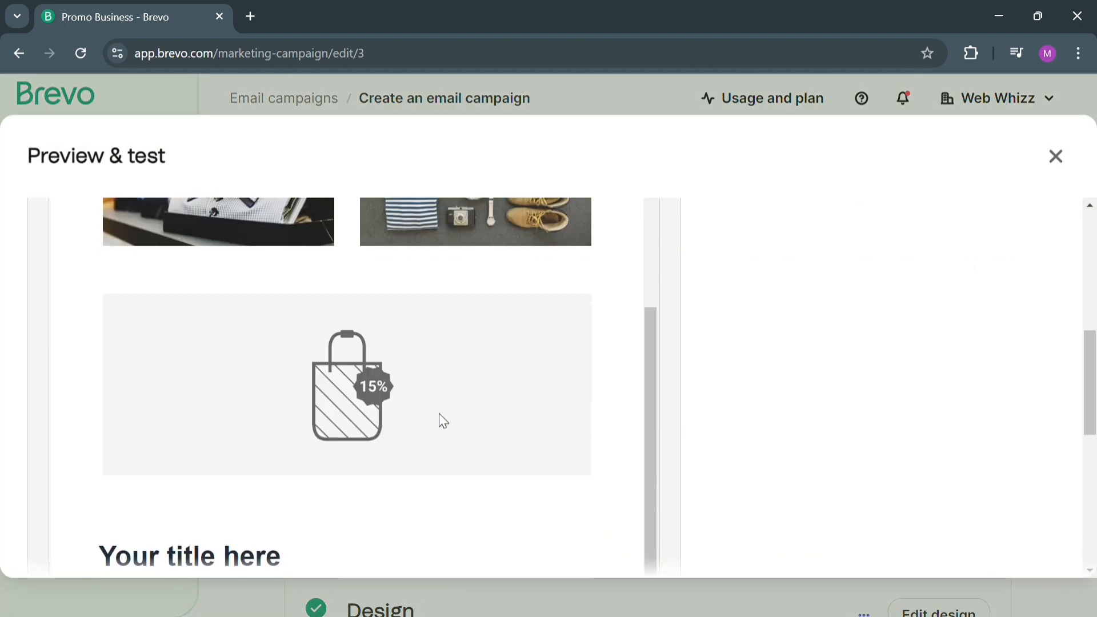
{"action": "scroll", "coordinate": [437, 425], "scroll_direction": "up", "scroll_amount": 5}
{"action": "scroll", "coordinate": [430, 423], "scroll_direction": "up", "scroll_amount": 10}
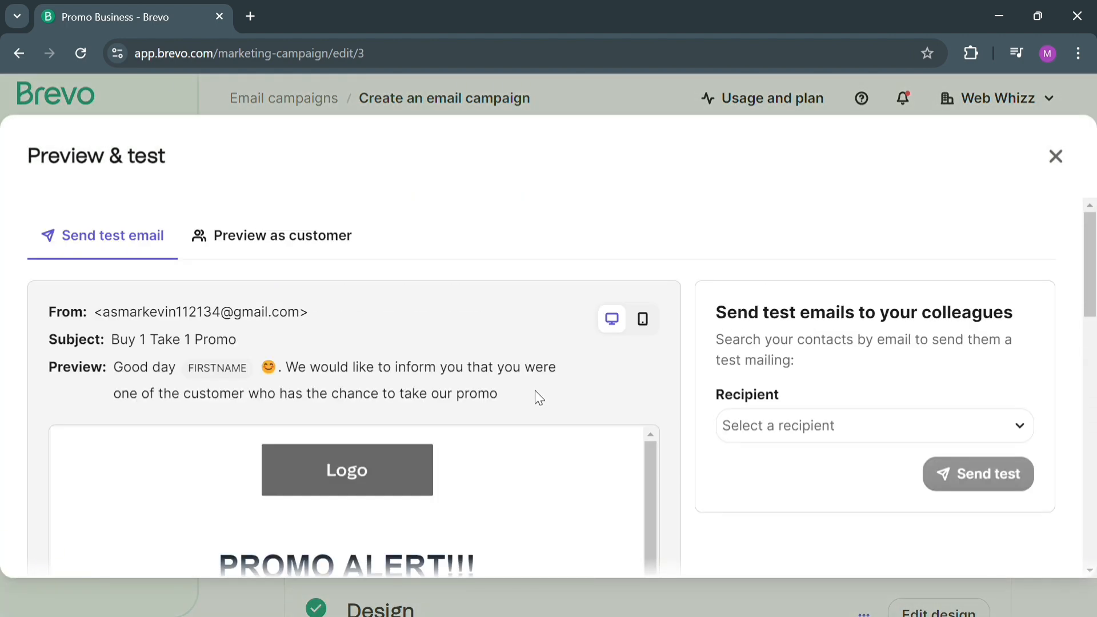
{"action": "scroll", "coordinate": [348, 272], "scroll_direction": "down", "scroll_amount": 1}
{"action": "scroll", "coordinate": [317, 236], "scroll_direction": "up", "scroll_amount": 1}
Switch to previewing the email as a customer and look through its content and personalization options.
{"action": "left_click", "coordinate": [316, 240]}
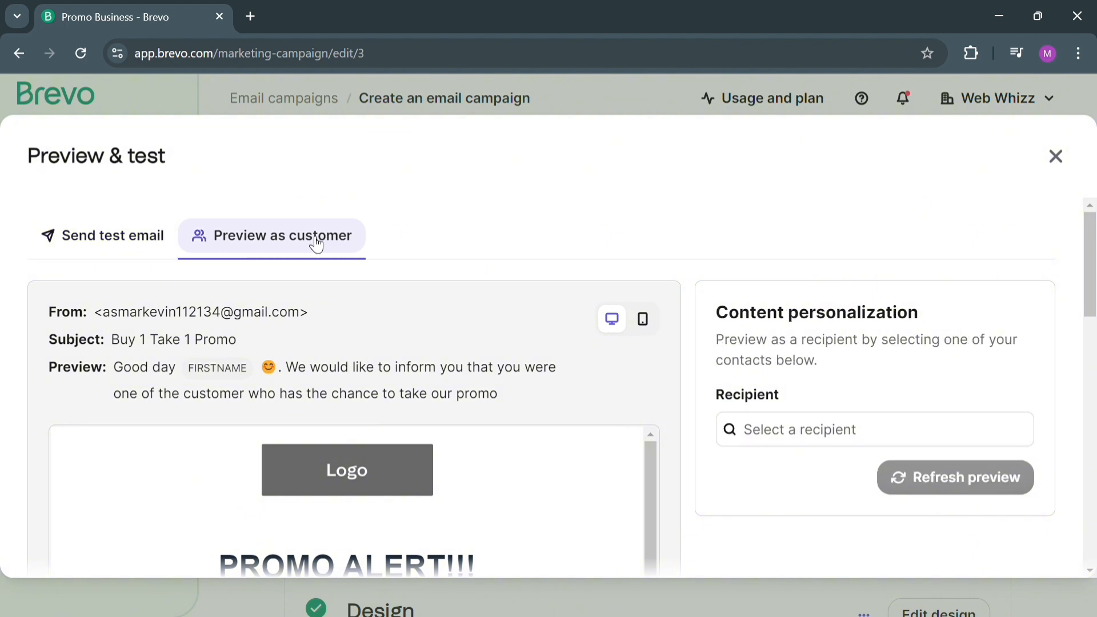
{"action": "scroll", "coordinate": [634, 428], "scroll_direction": "down", "scroll_amount": 10}
{"action": "scroll", "coordinate": [597, 449], "scroll_direction": "down", "scroll_amount": 3}
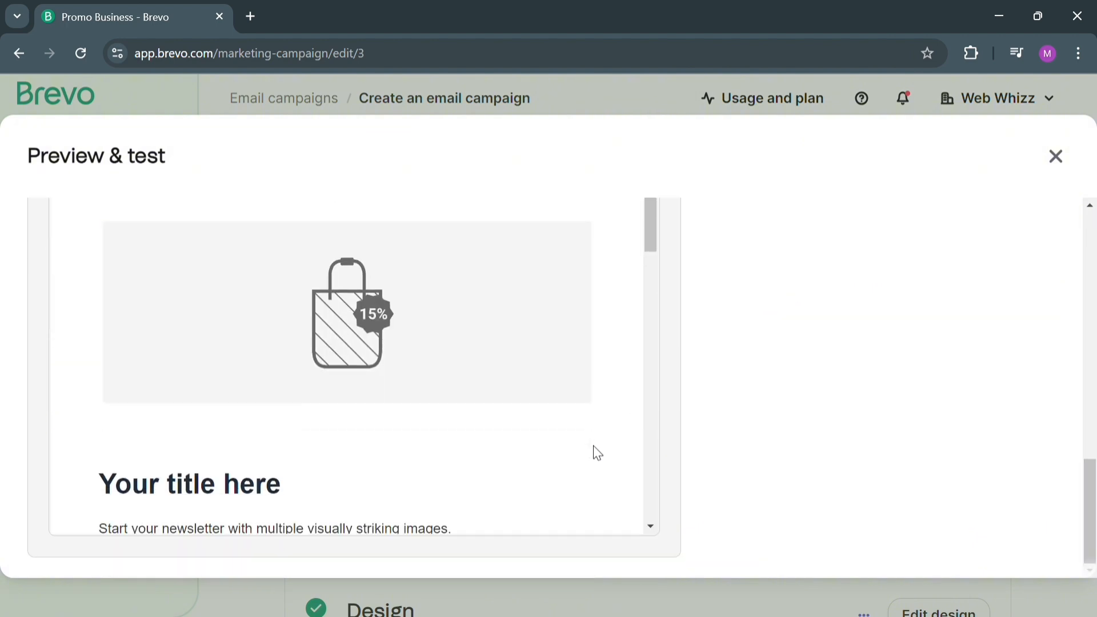
{"action": "scroll", "coordinate": [588, 445], "scroll_direction": "up", "scroll_amount": 8}
{"action": "scroll", "coordinate": [577, 419], "scroll_direction": "up", "scroll_amount": 5}
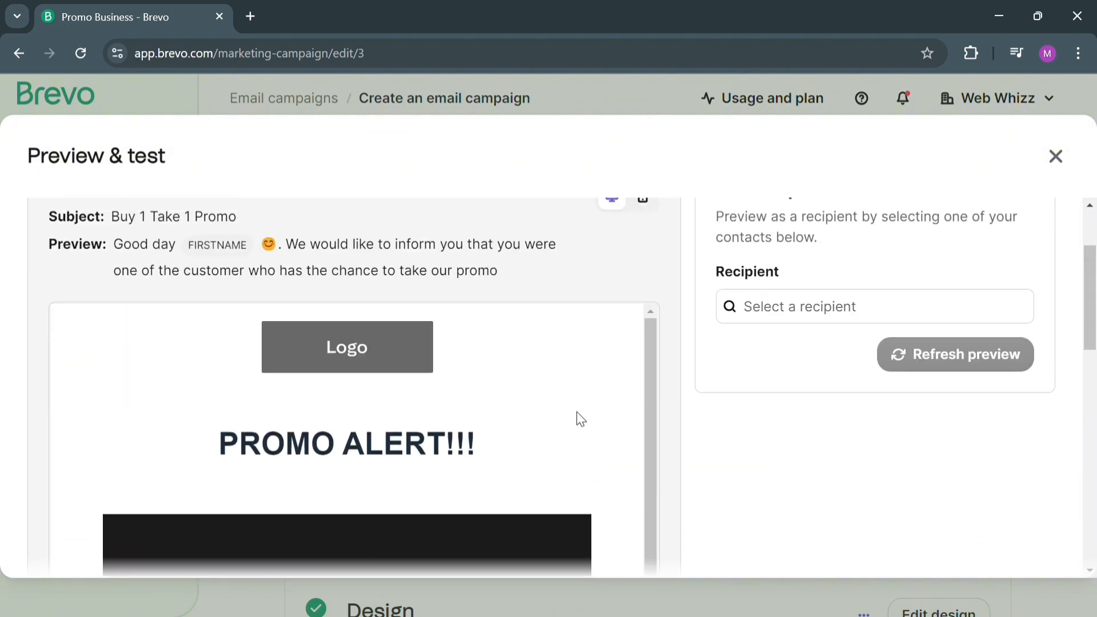